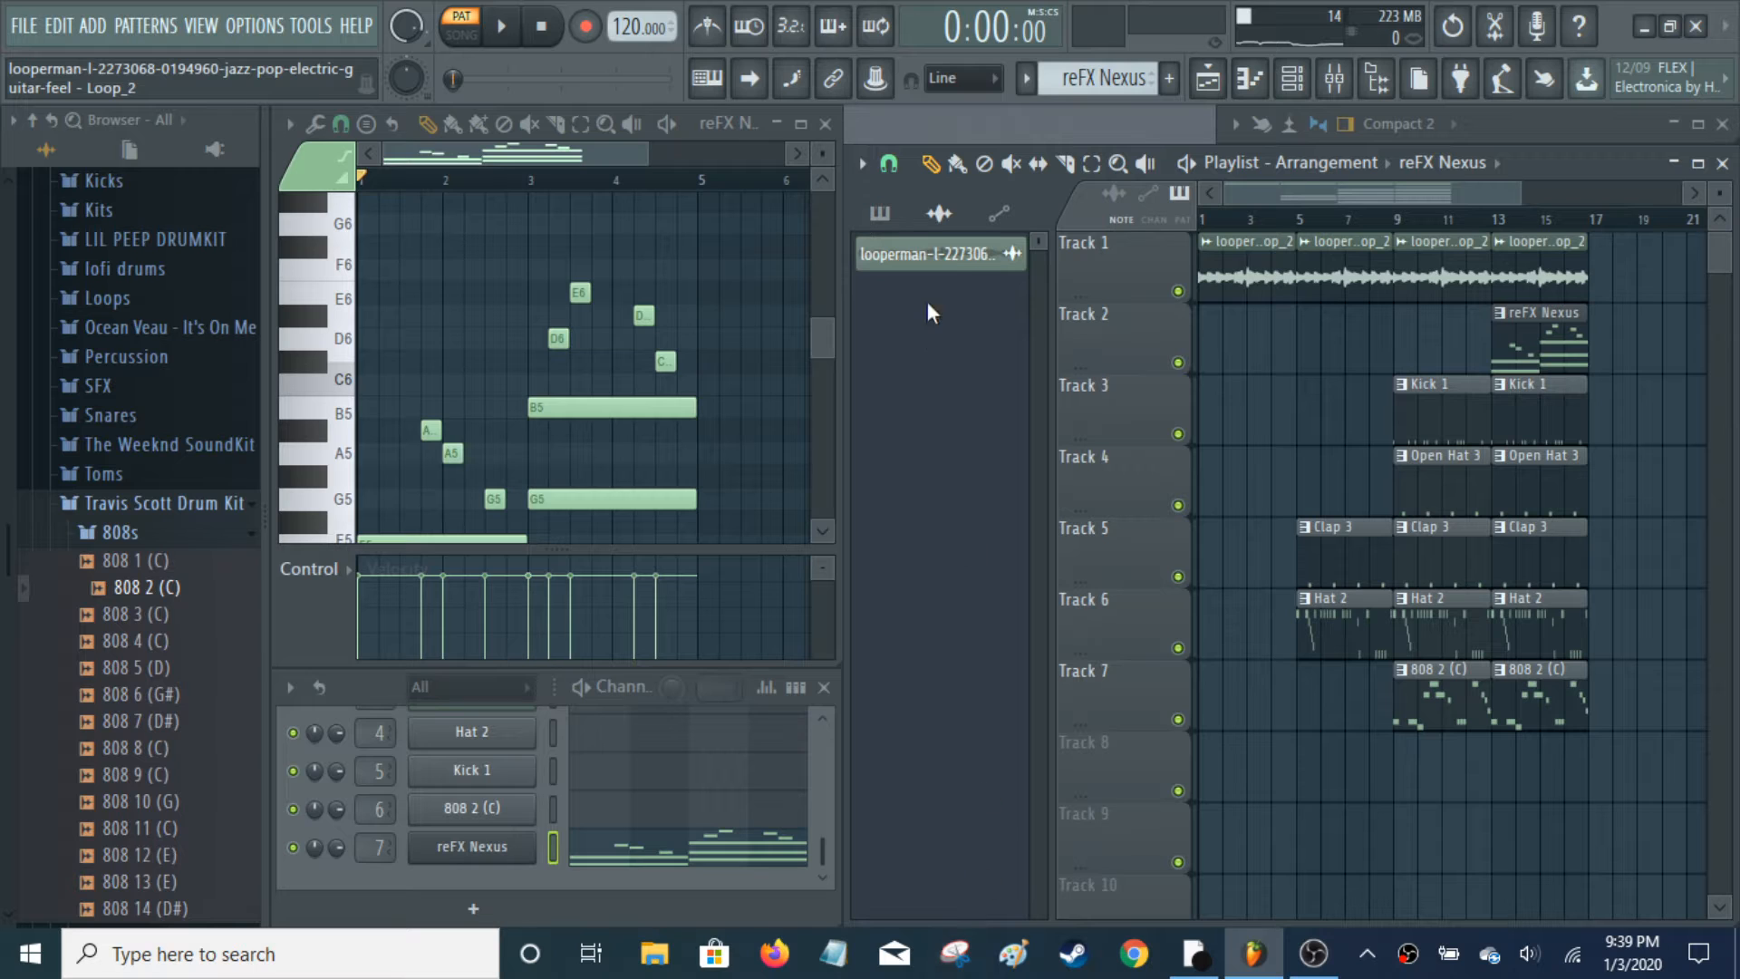
Review the looperman guitar loop's sampler settings, including its time stretching, precomputed effects and waveform options
{"action": "left_click", "coordinate": [970, 261]}
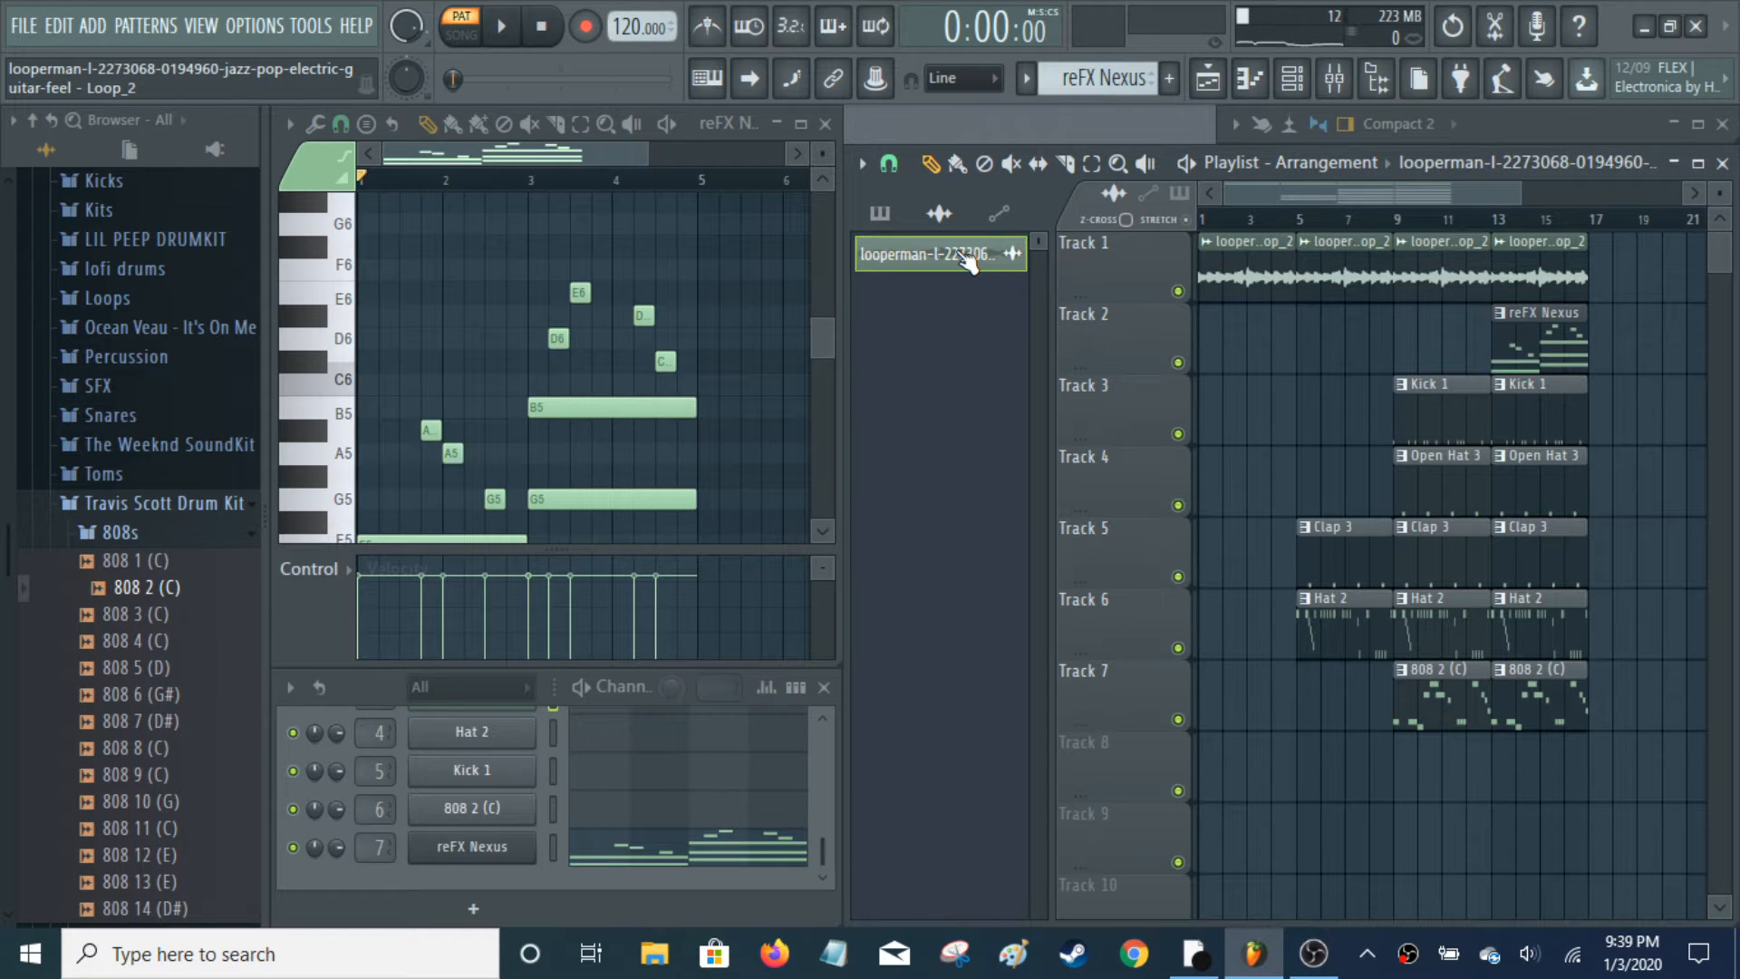
{"action": "left_click_drag", "start_coordinate": [970, 261], "coordinate": [489, 821]}
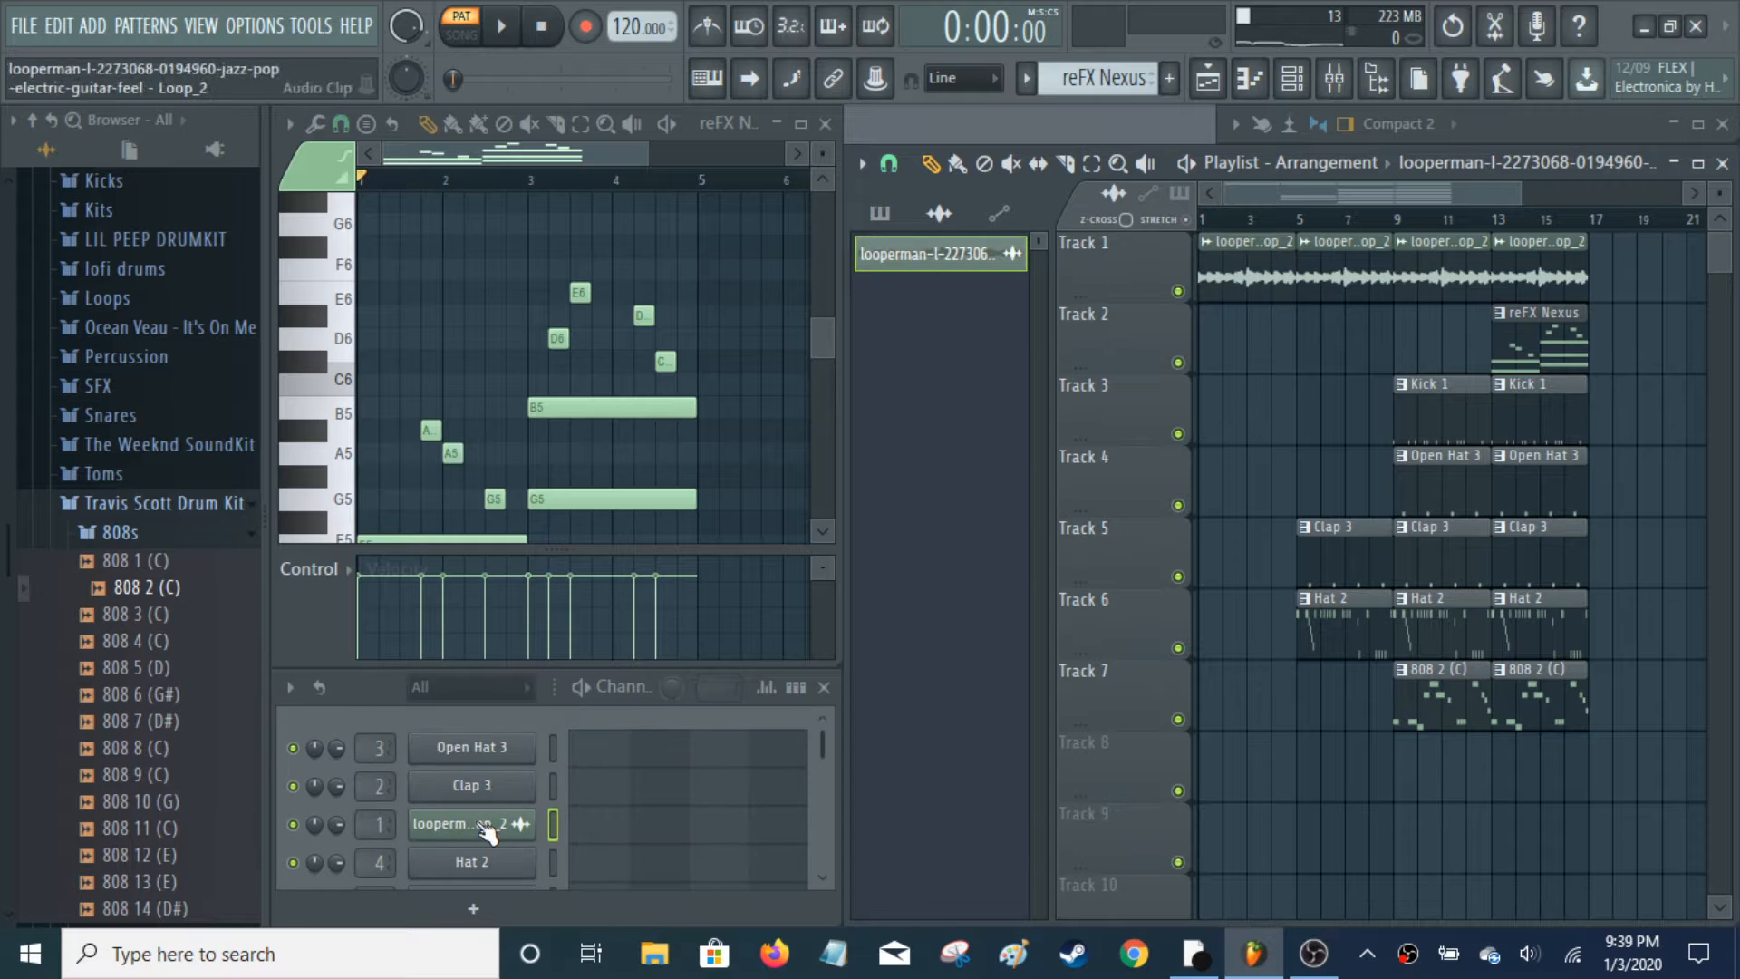
{"action": "left_click", "coordinate": [486, 825]}
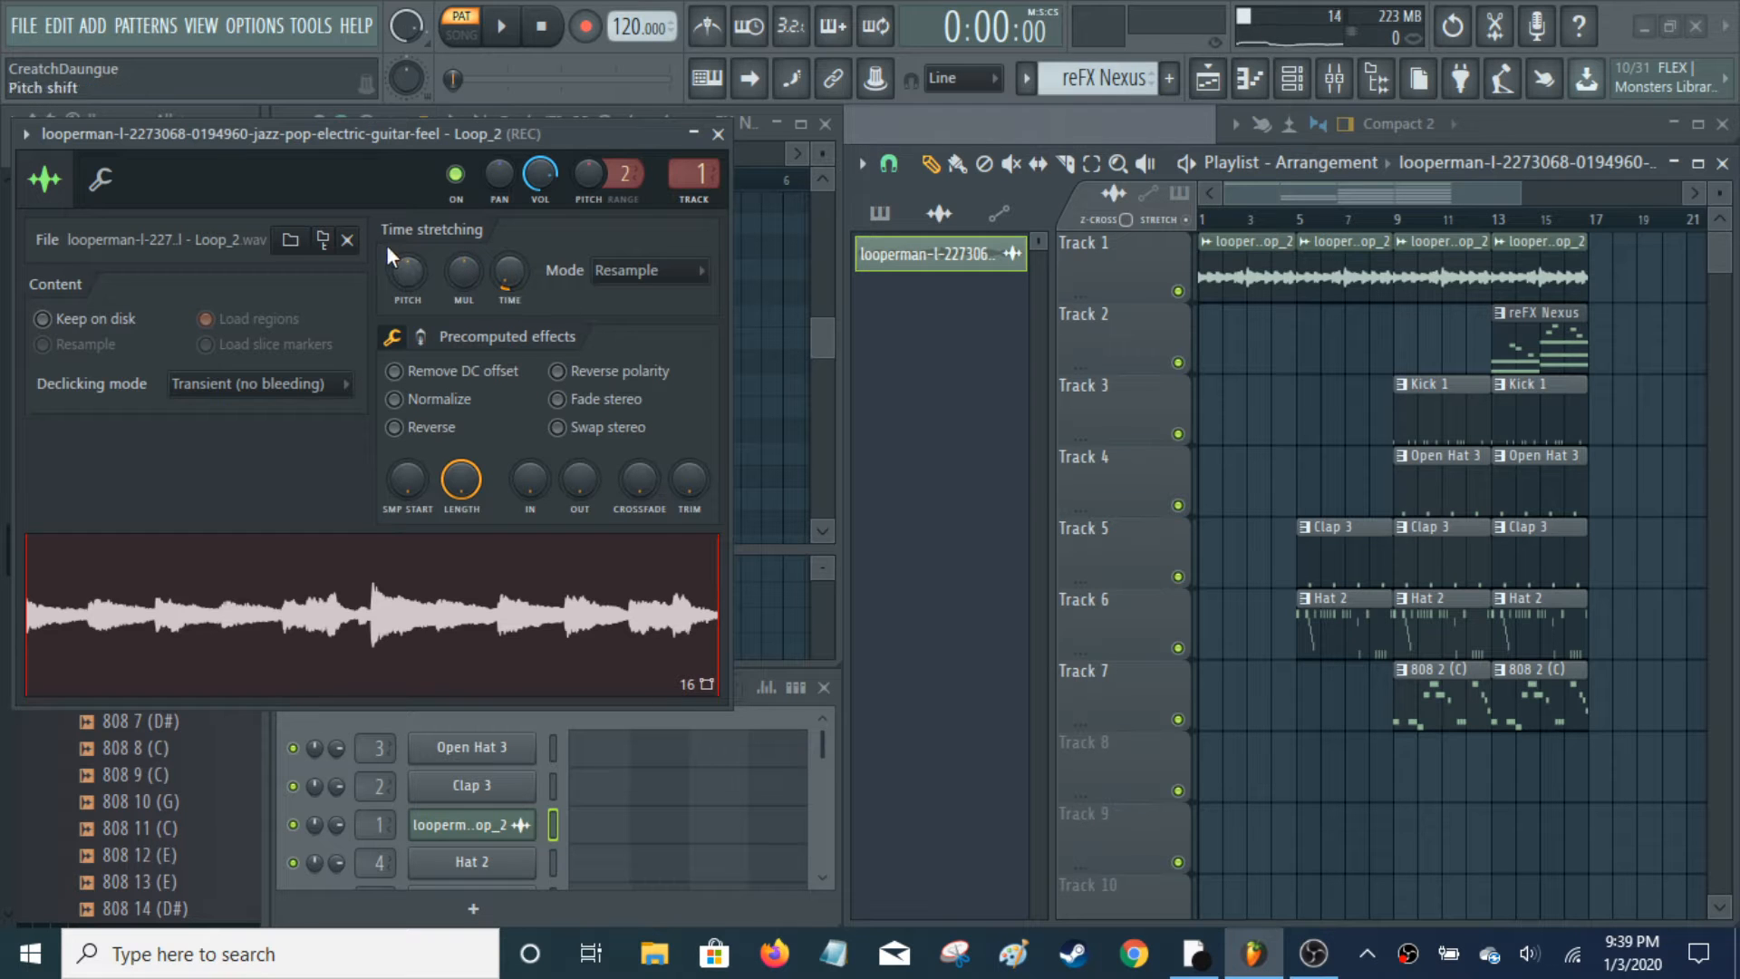
{"action": "right_click", "coordinate": [667, 675]}
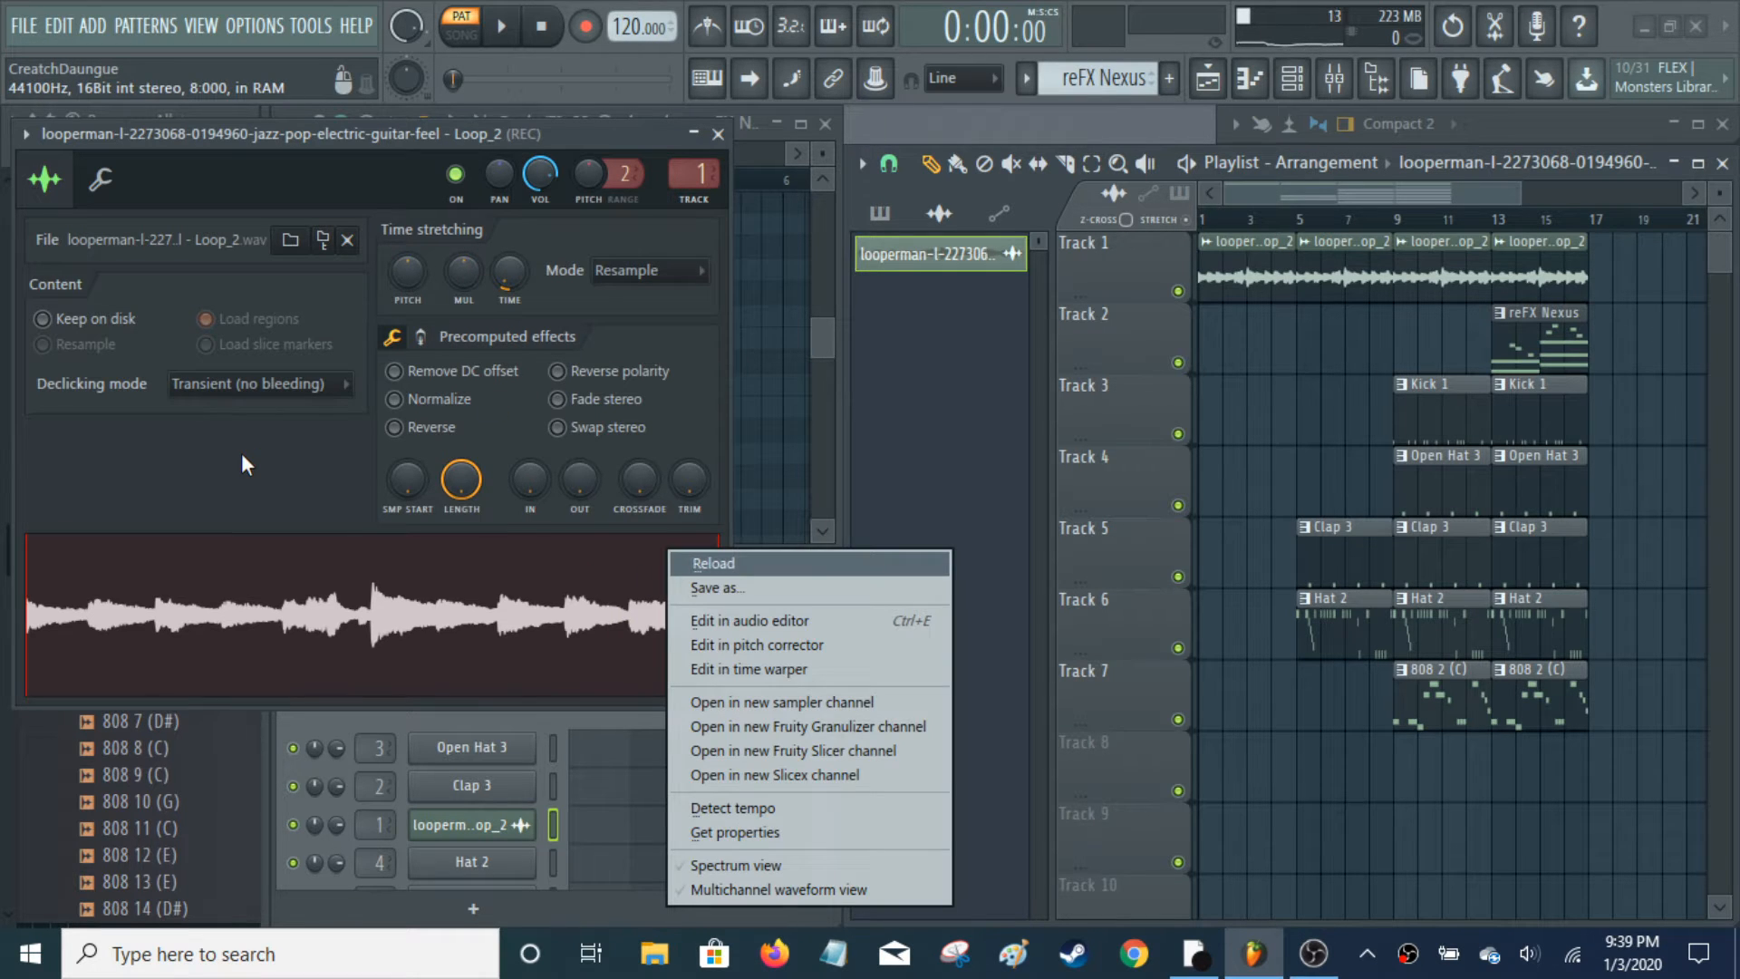
{"action": "key", "text": "Escape"}
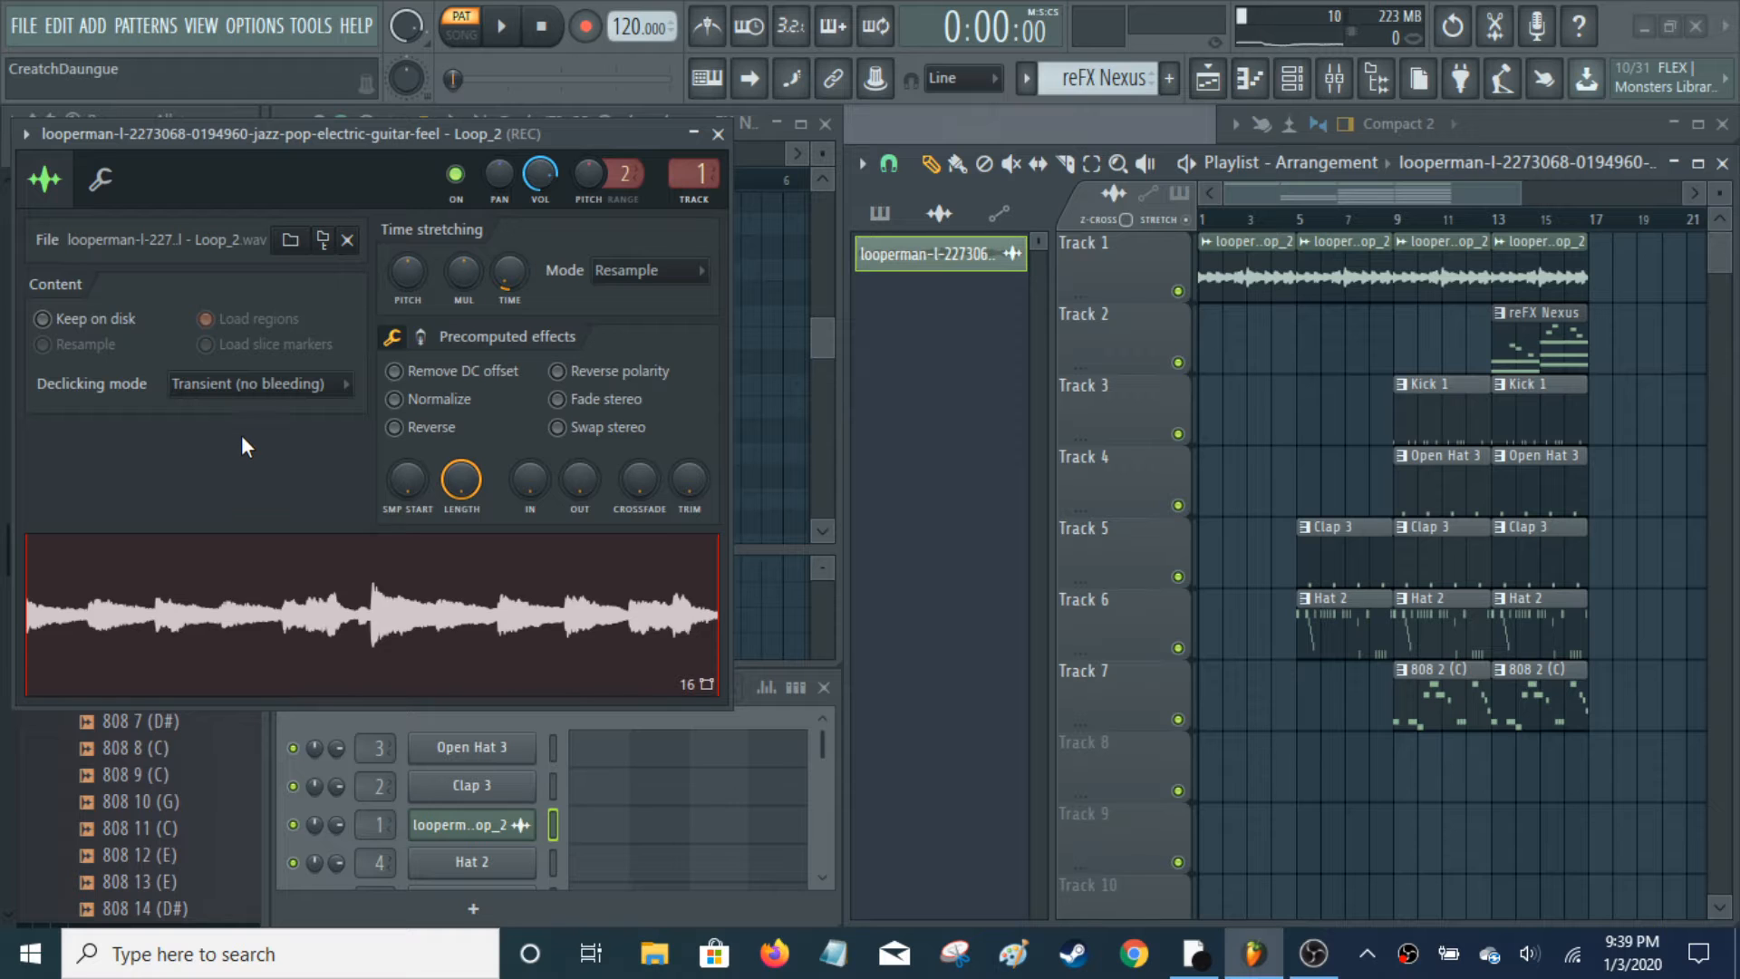
{"action": "left_click", "coordinate": [518, 617]}
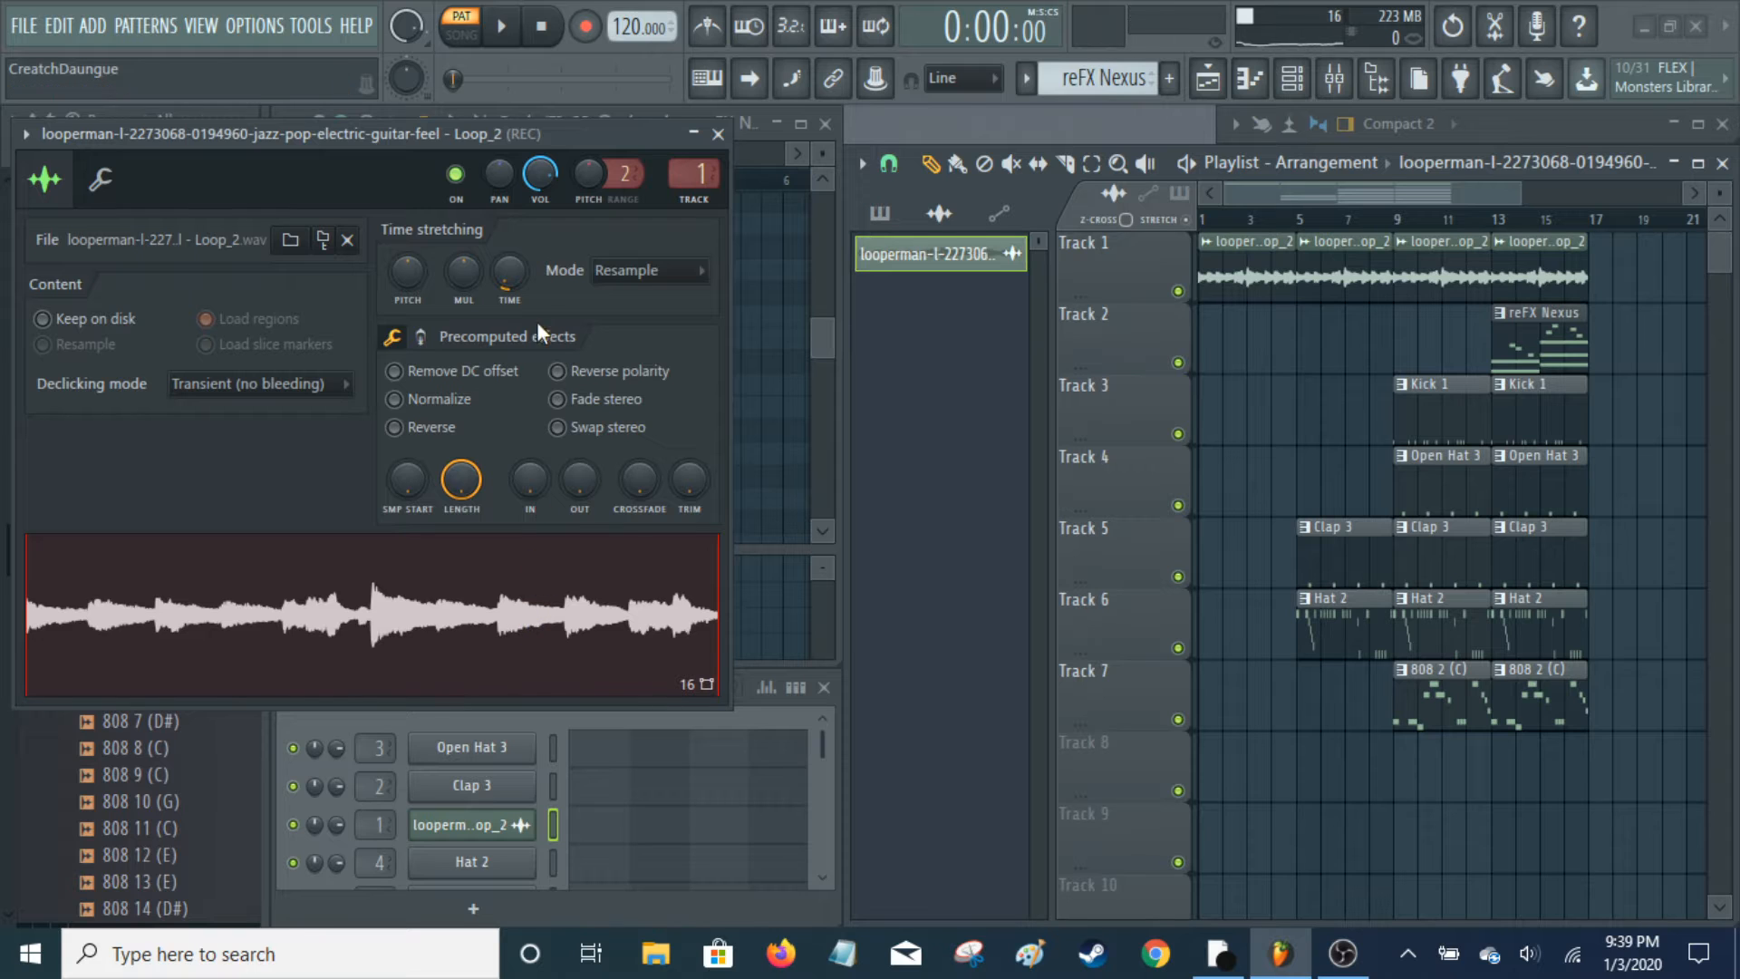
{"action": "left_click", "coordinate": [720, 136]}
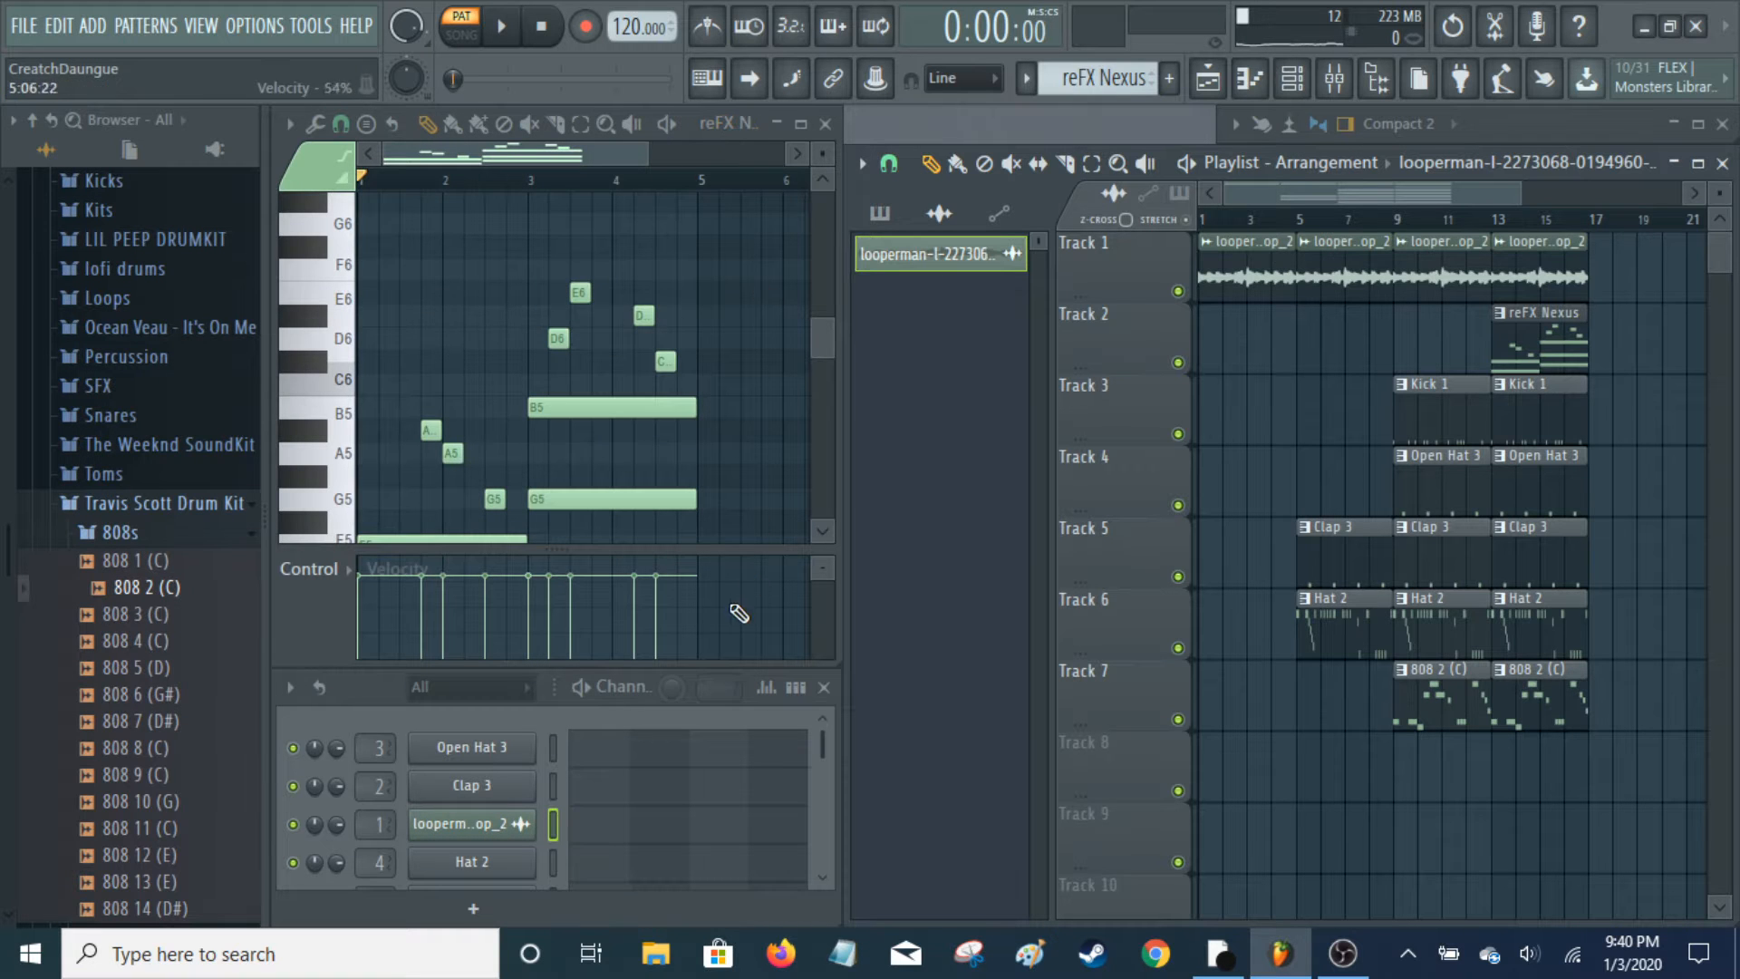
Examine the Fruity parametric EQ 2 curve on the guitar loop's mixer track
{"action": "key", "text": "F9"}
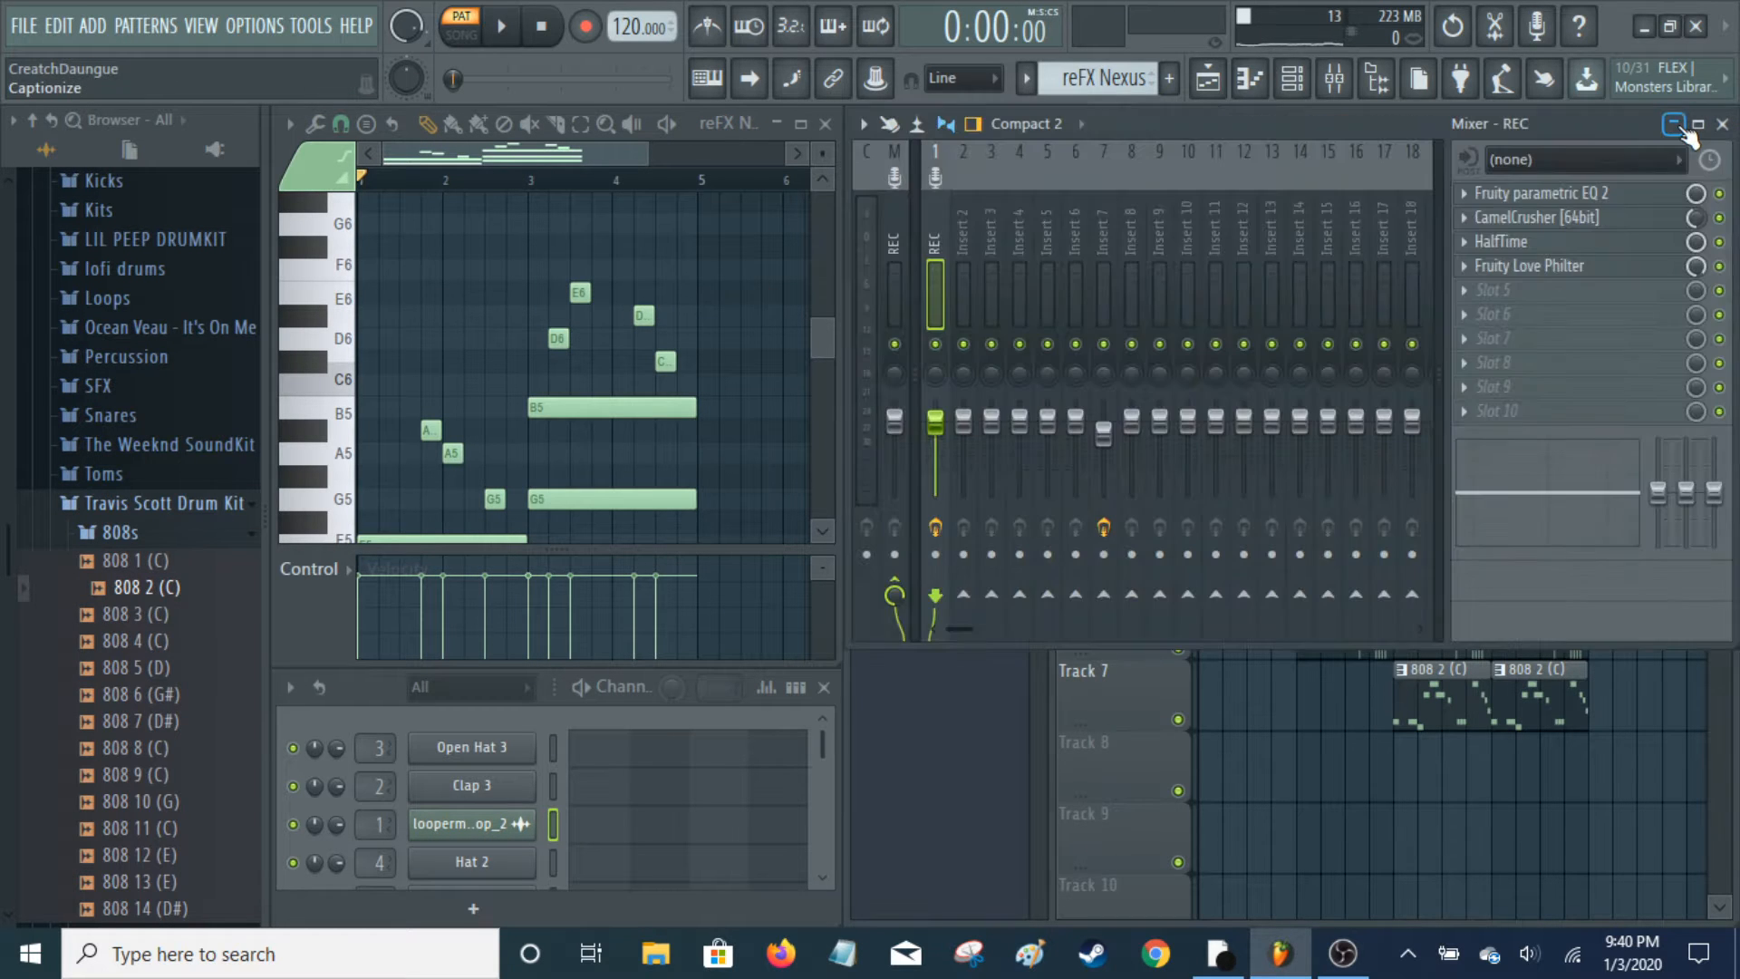
{"action": "left_click", "coordinate": [1553, 201]}
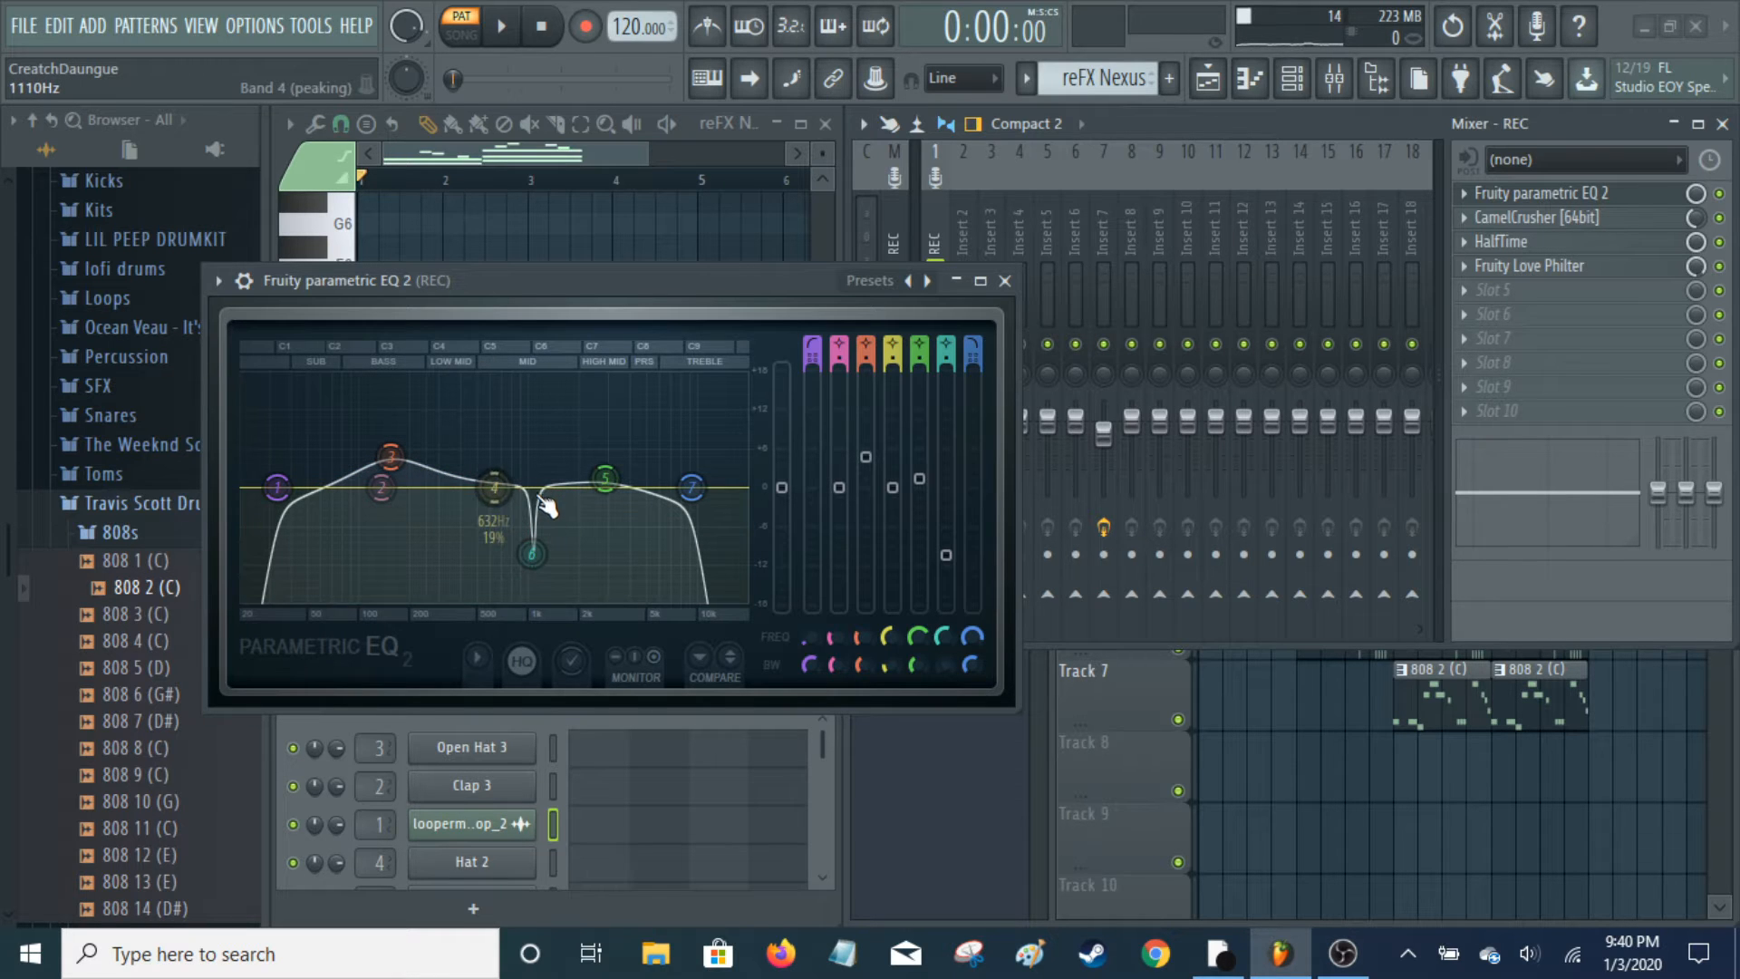
{"action": "left_click", "coordinate": [1004, 282]}
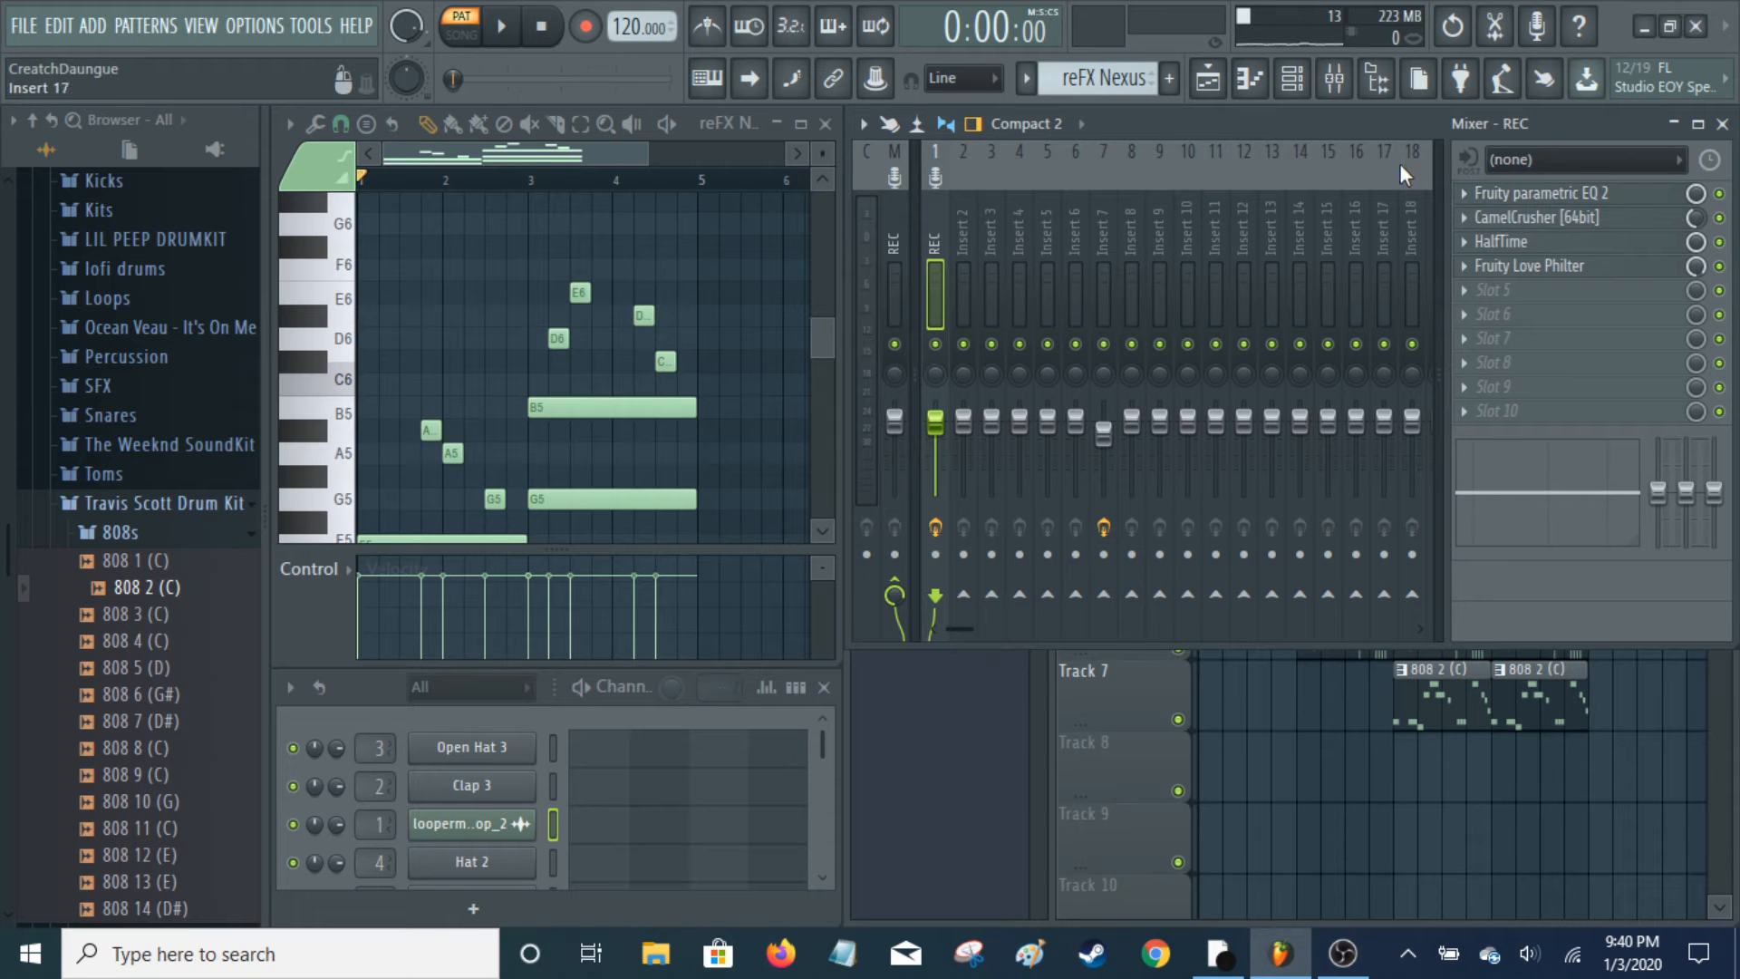
{"action": "left_click", "coordinate": [1674, 125]}
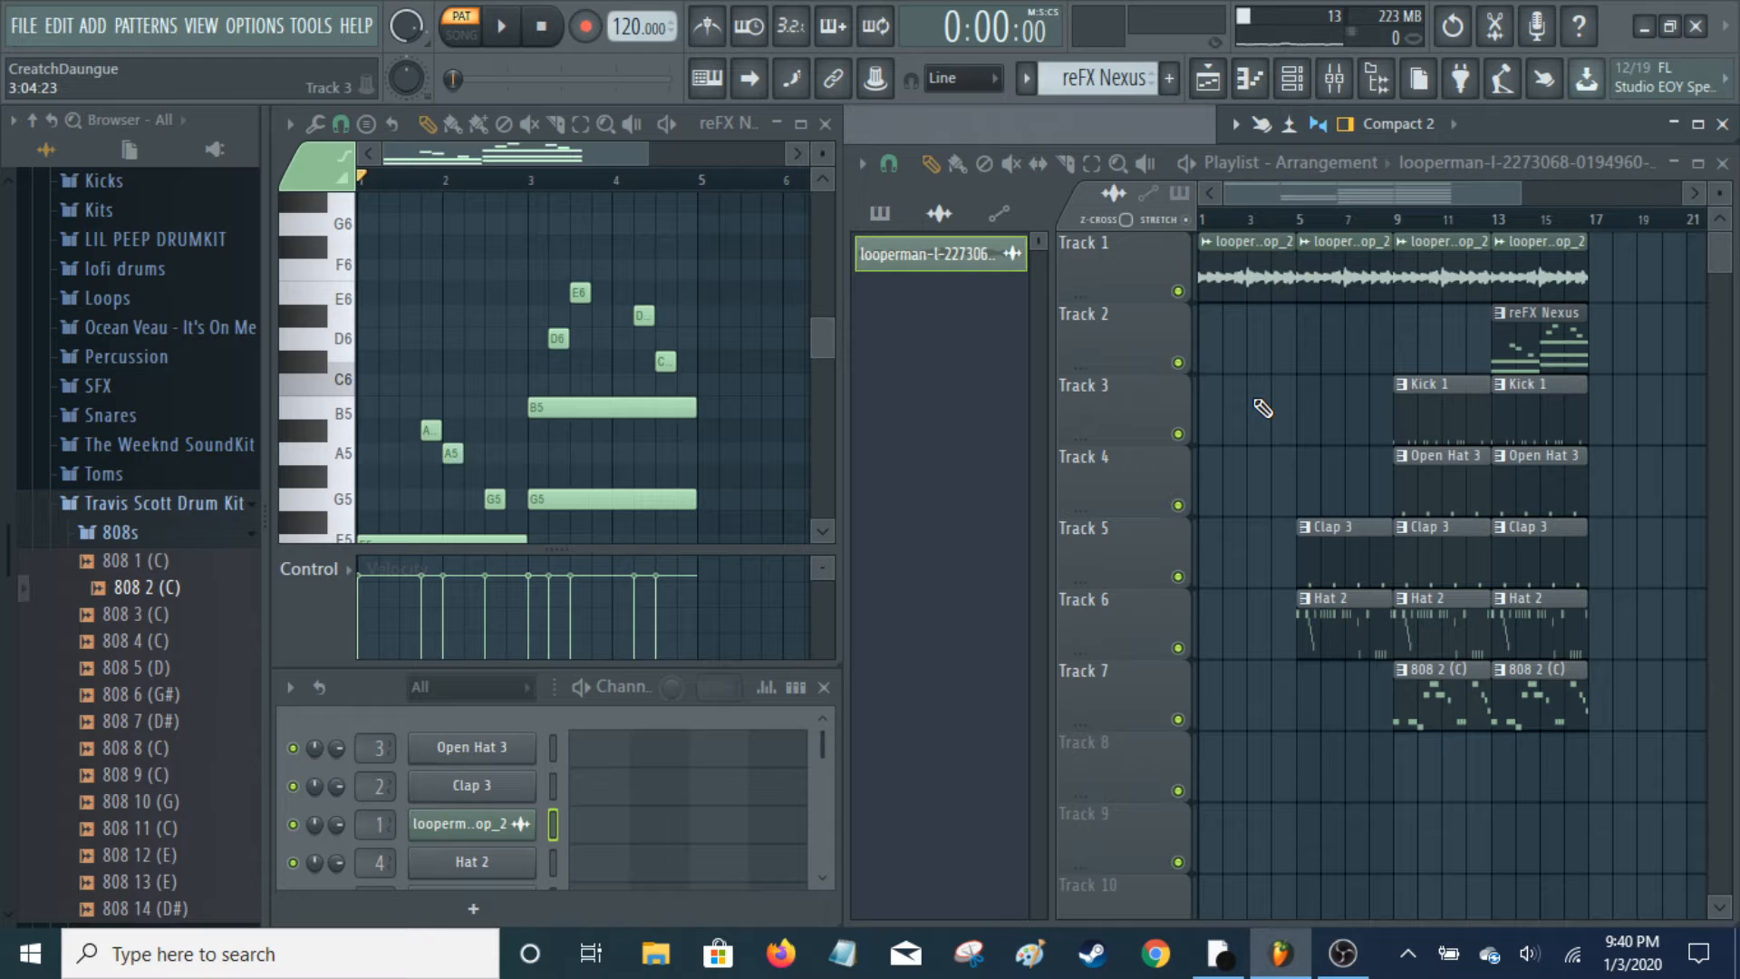
Examine the CamelCrusher patch and its settings on the guitar loop's mixer track
{"action": "left_click", "coordinate": [1675, 124]}
{"action": "left_click", "coordinate": [1571, 228]}
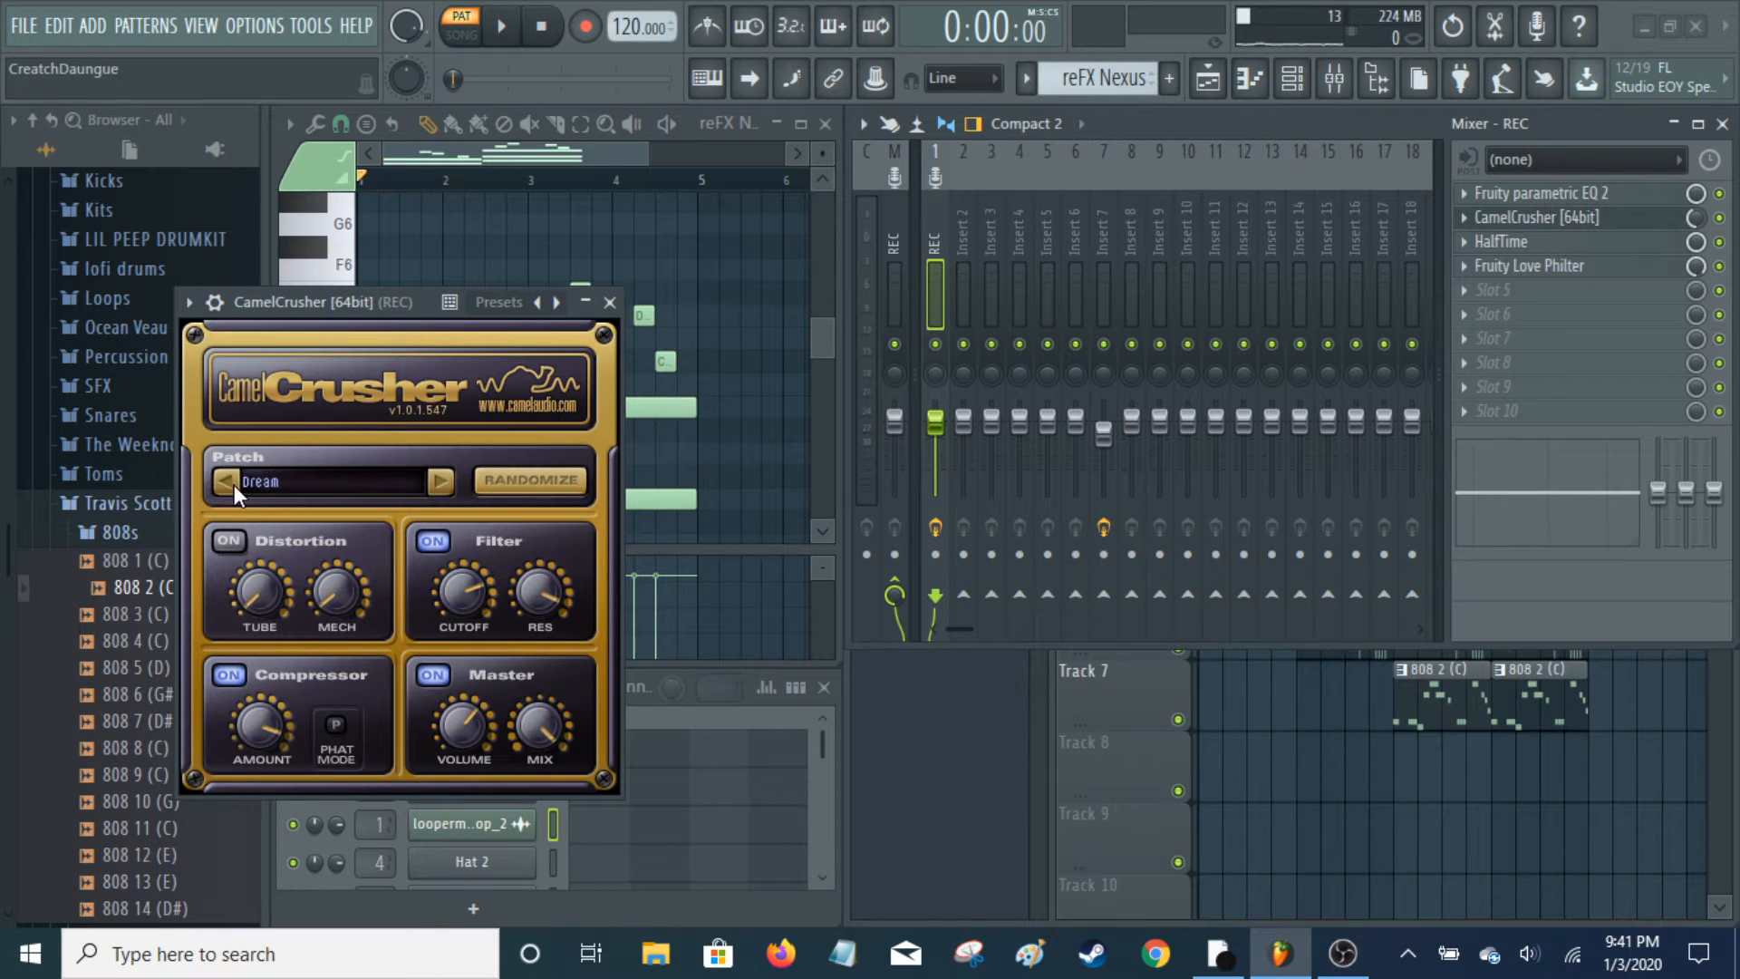
{"action": "left_click", "coordinate": [609, 303]}
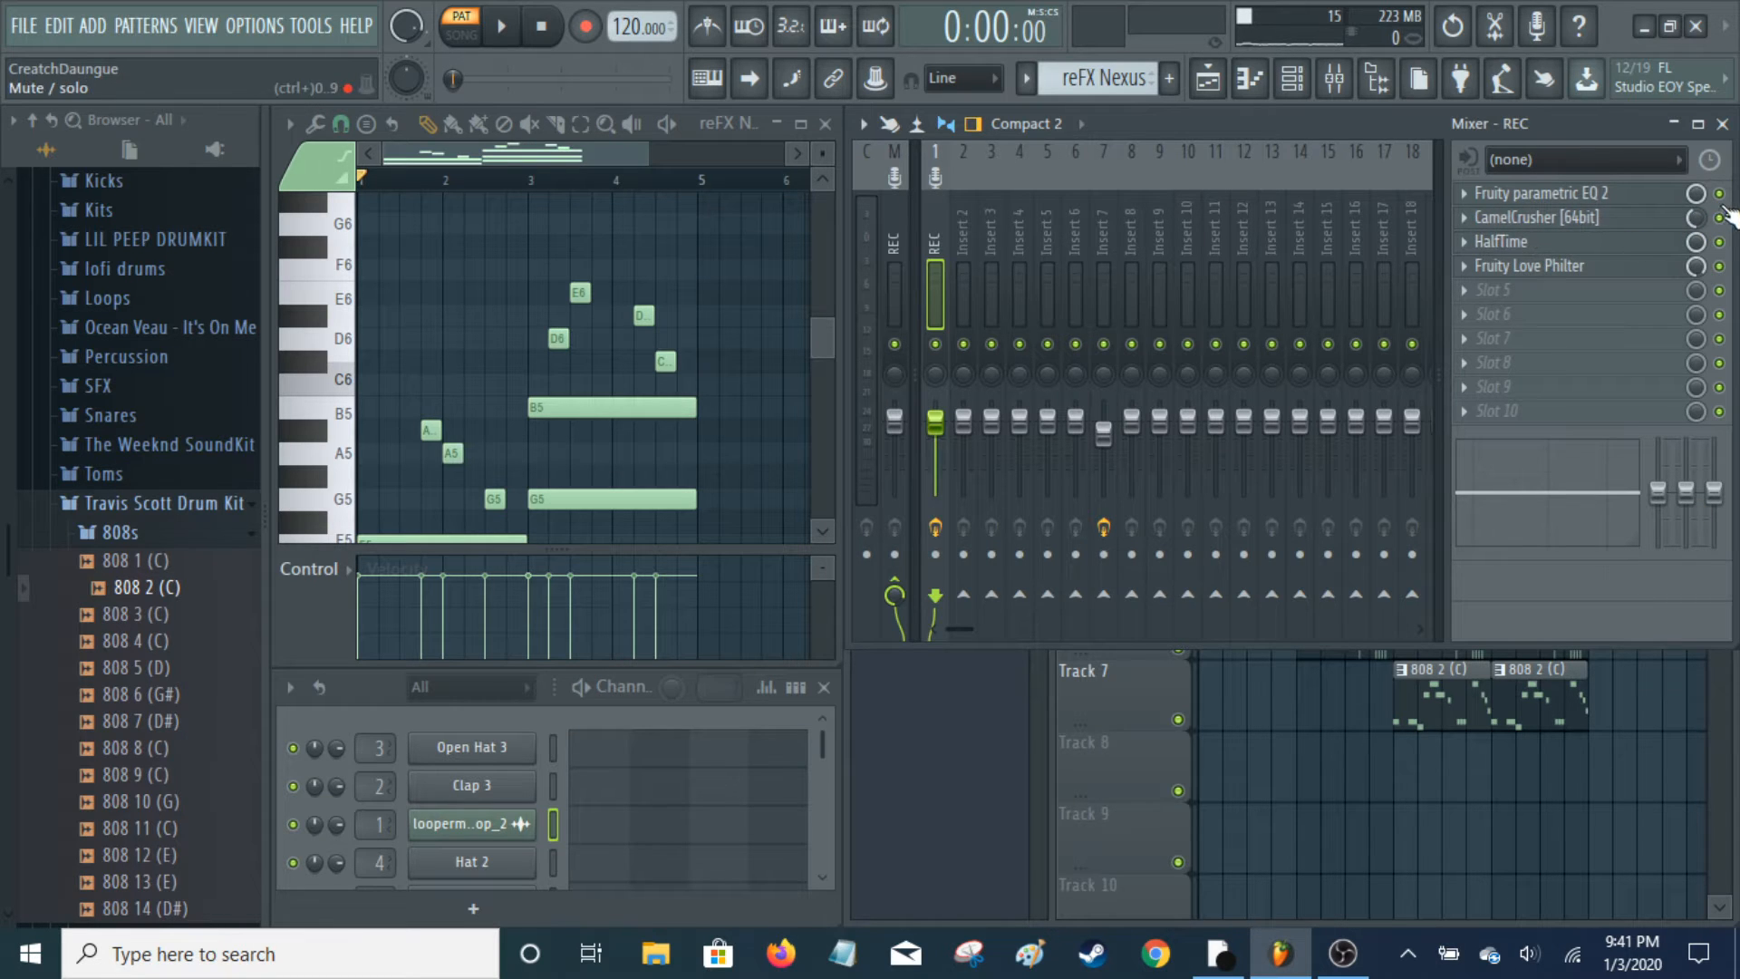
Examine the HalfTime and Fruity Love Philter settings on the guitar loop's mixer track
{"action": "left_click", "coordinate": [1547, 245]}
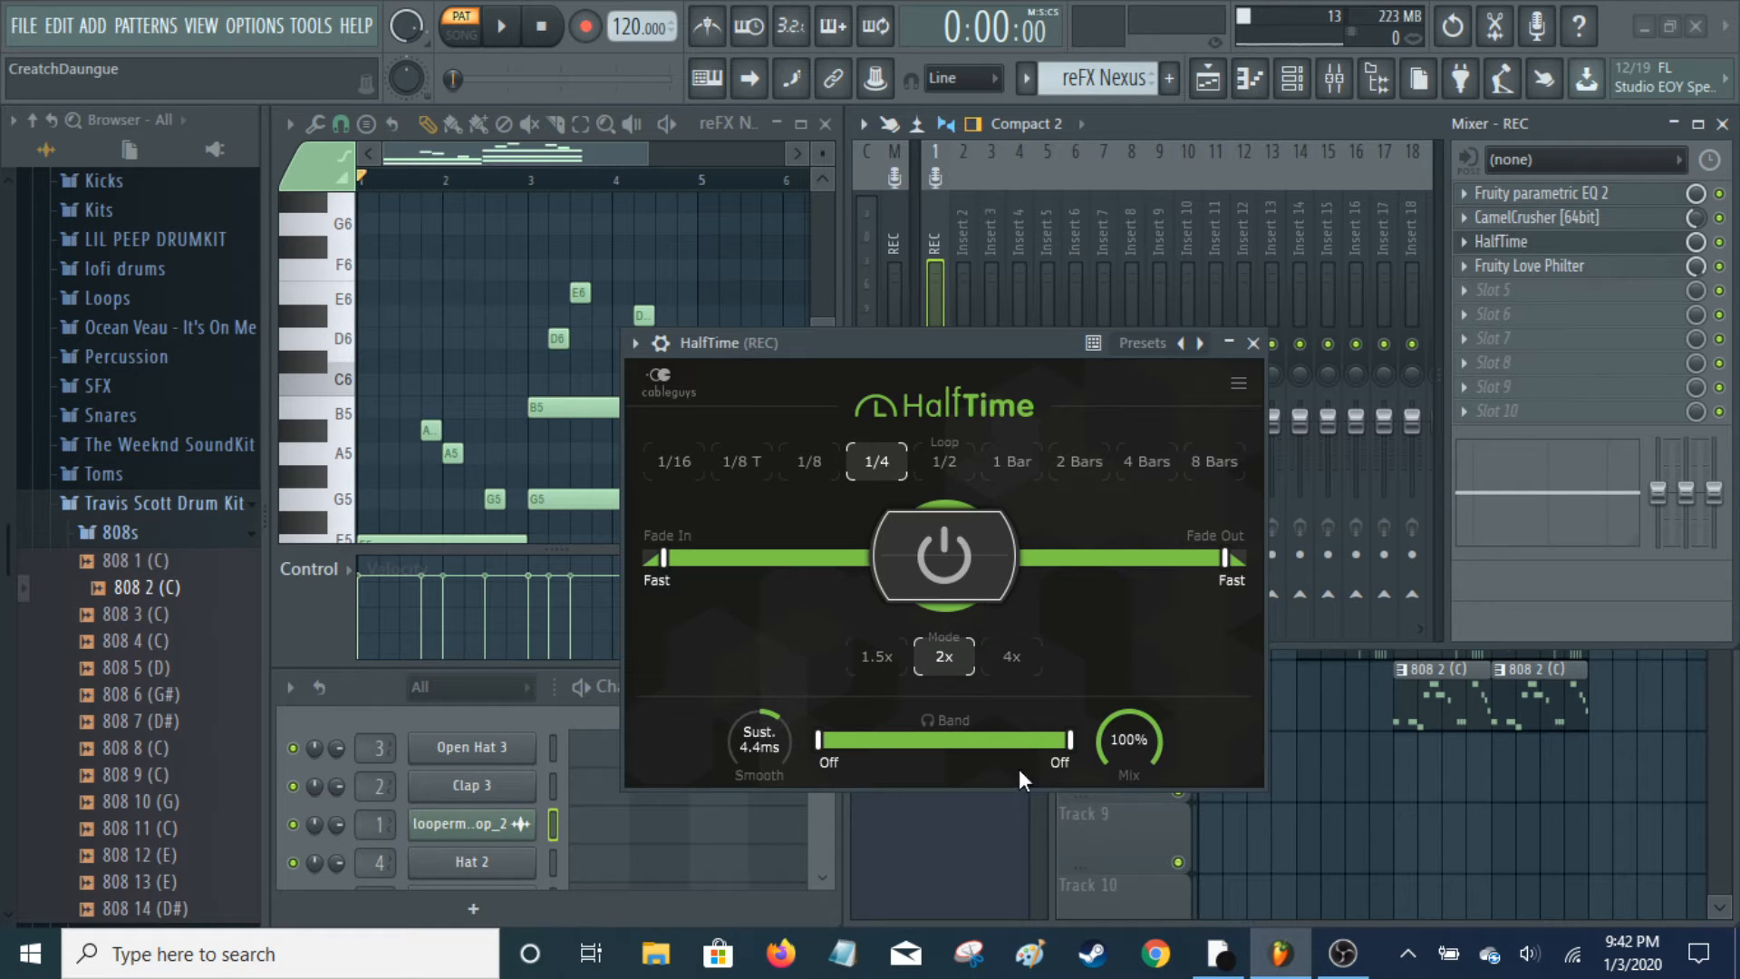
{"action": "left_click", "coordinate": [1254, 344]}
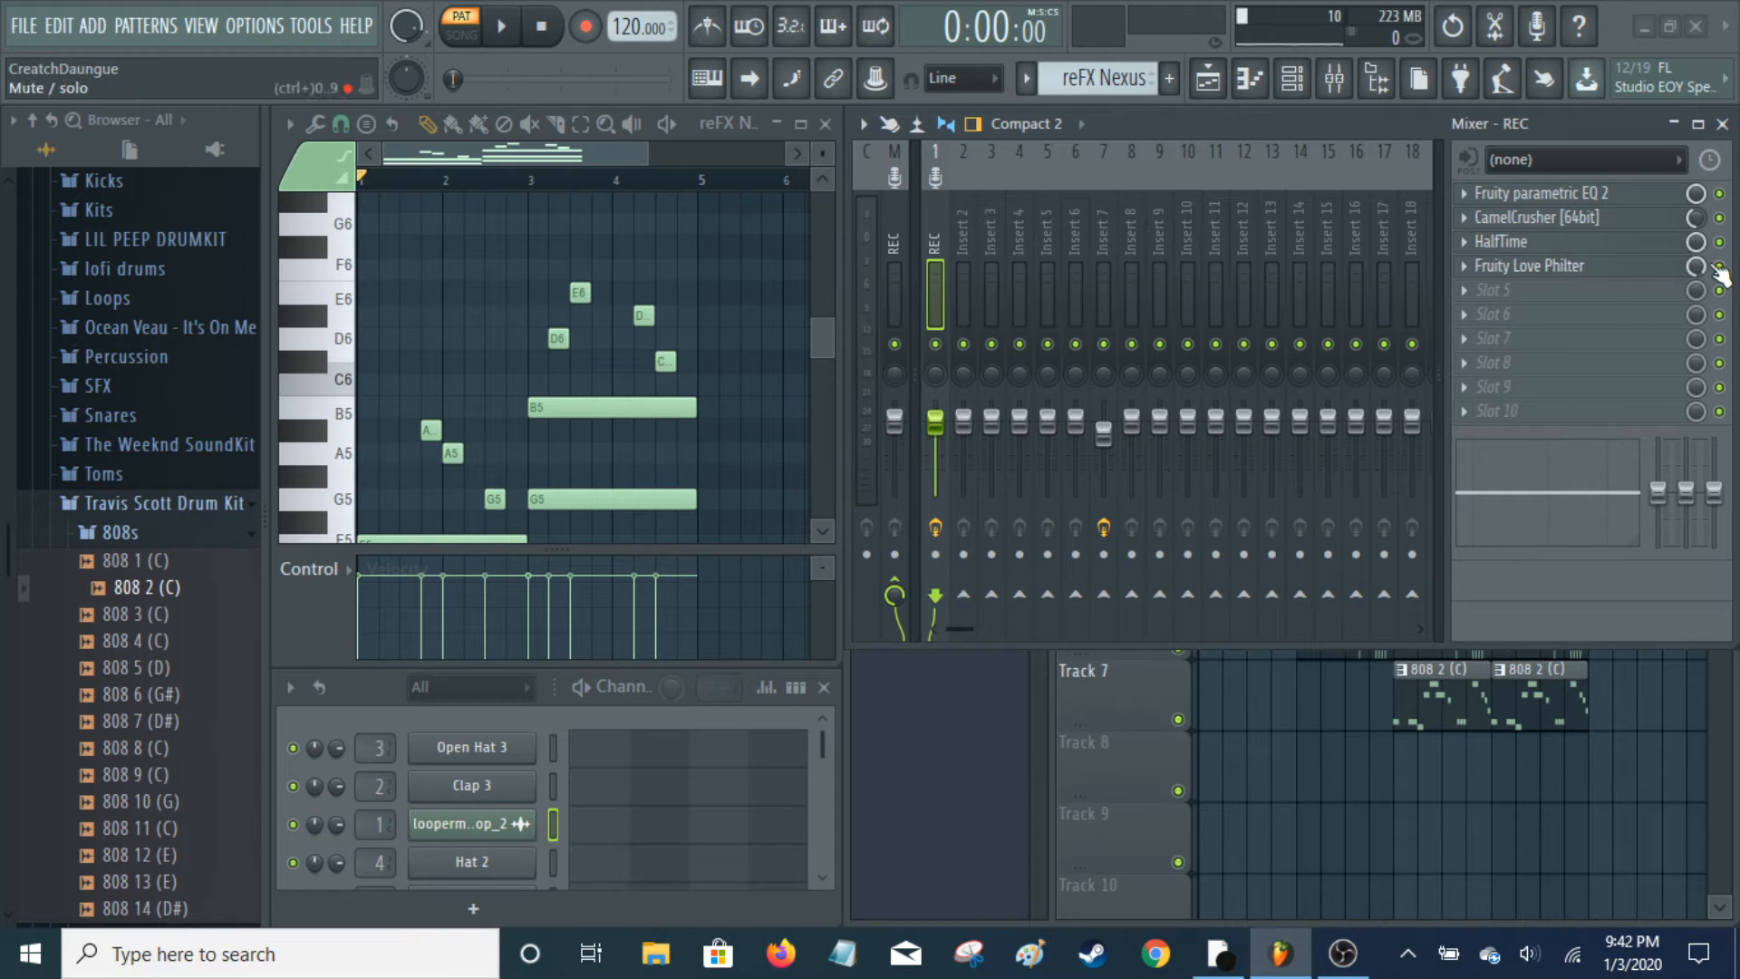
{"action": "left_click", "coordinate": [1564, 266]}
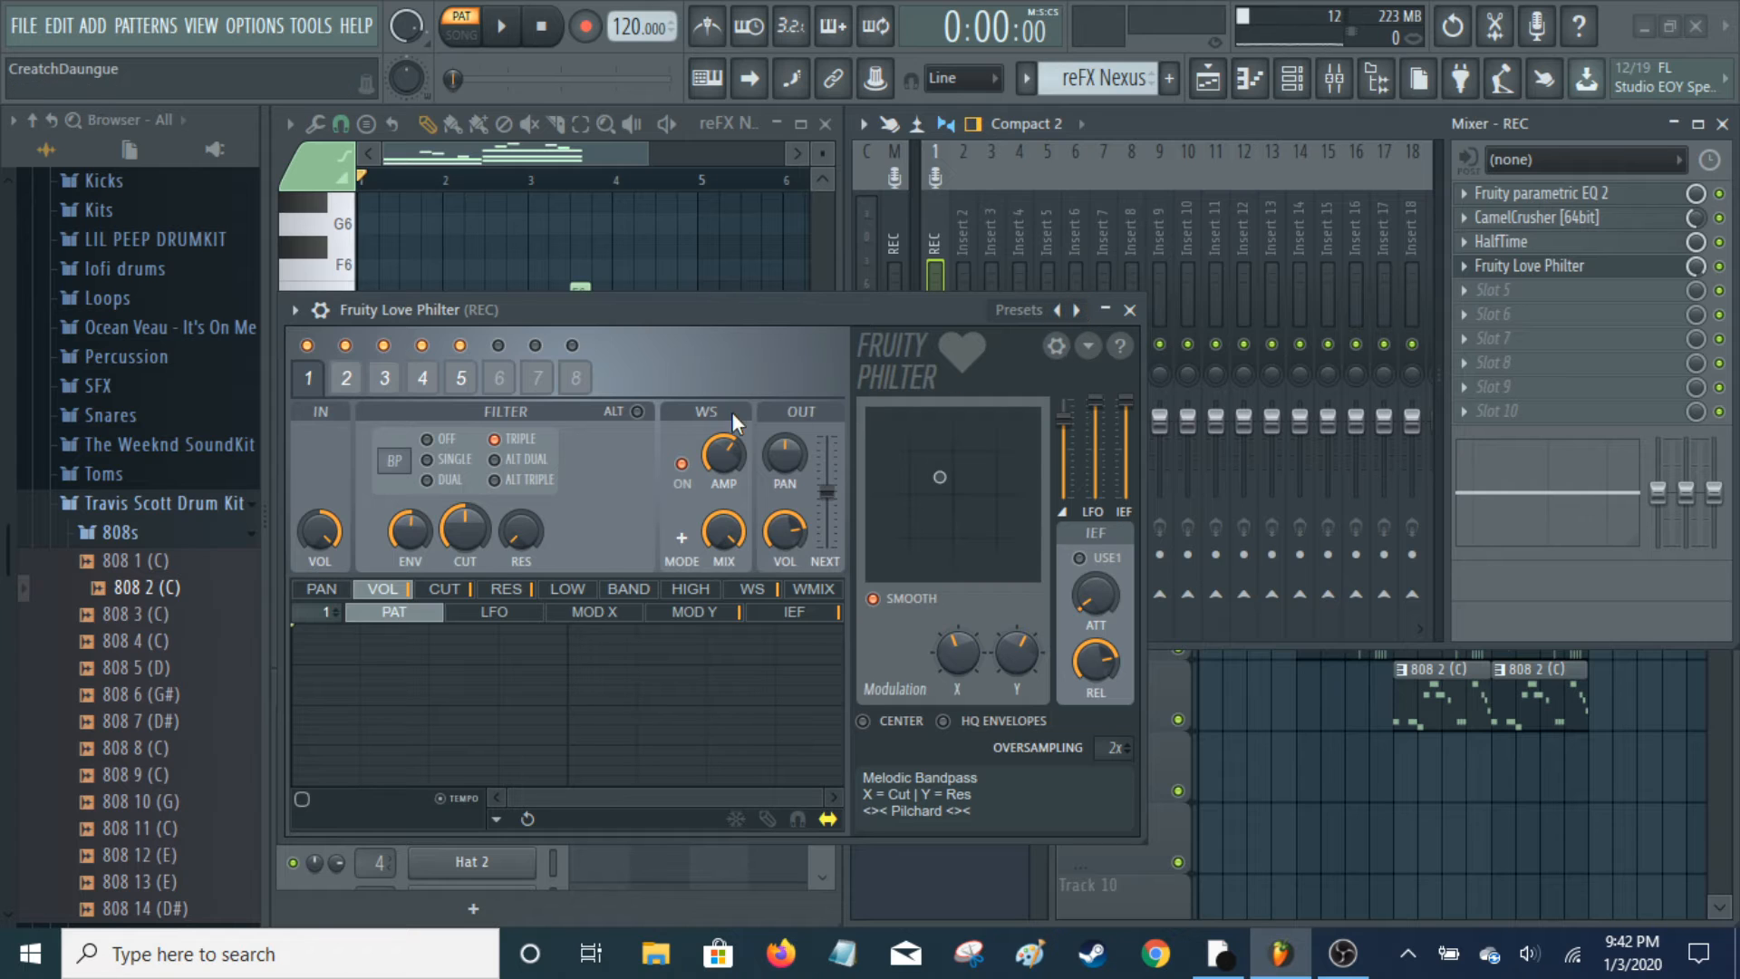
{"action": "left_click", "coordinate": [1131, 311]}
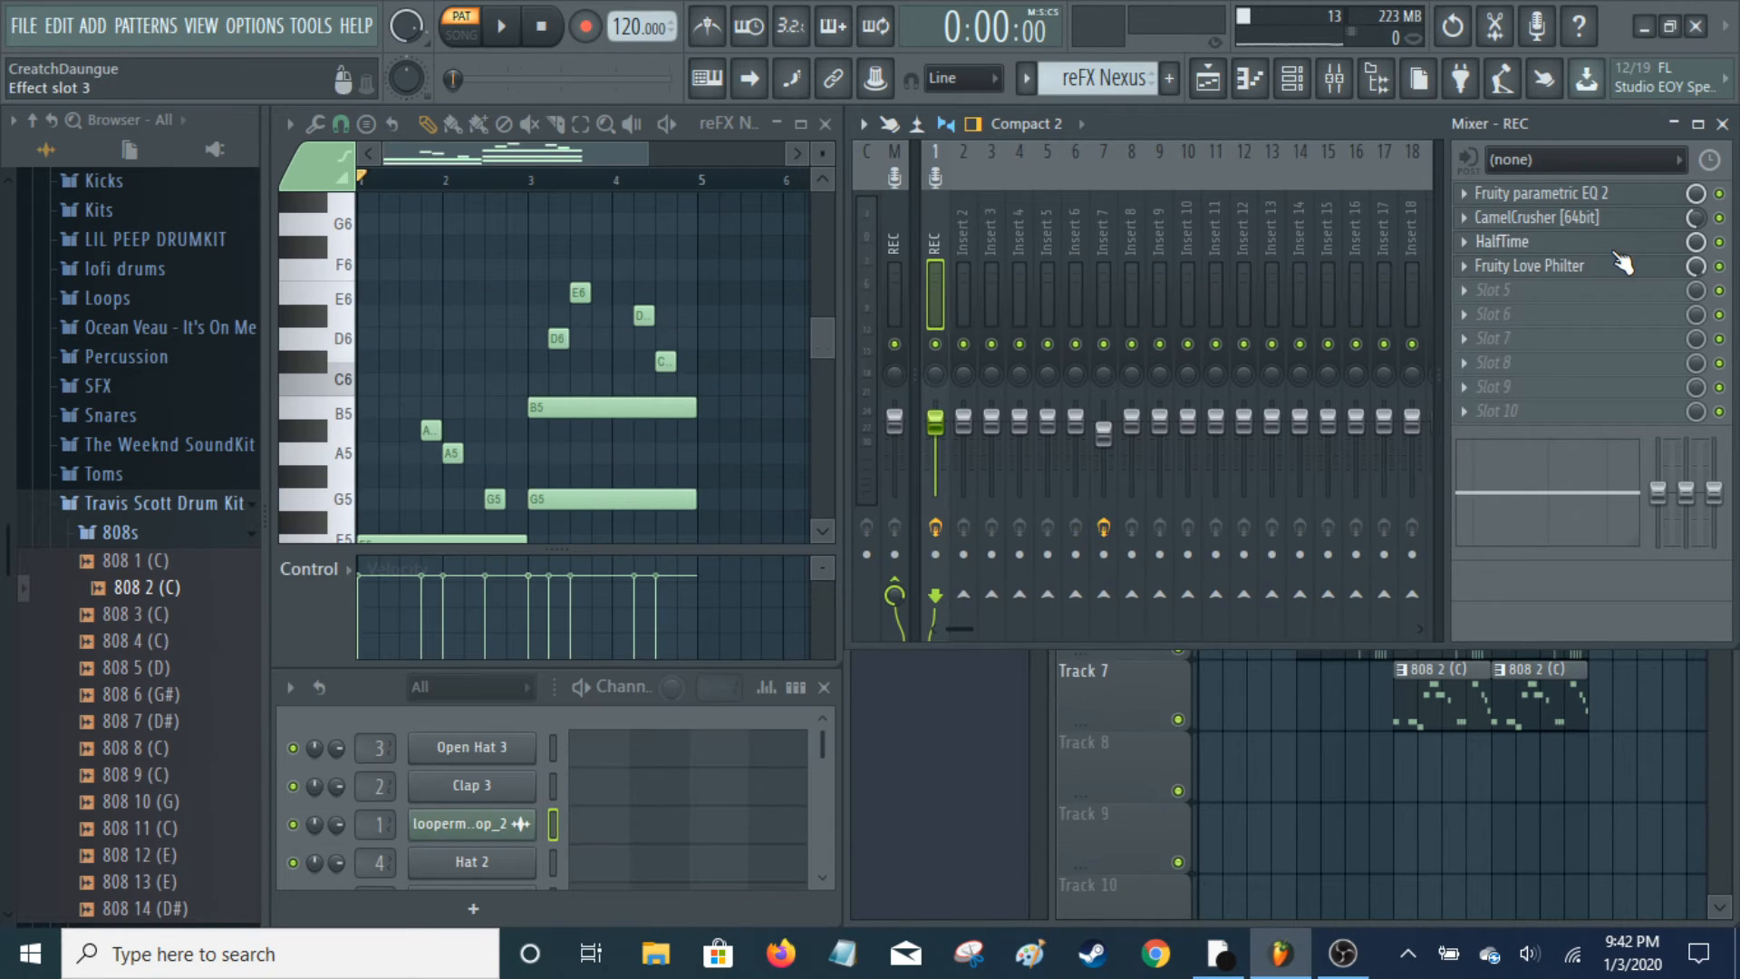
Bypass Fruity Love Philter on the guitar loop's mixer track and play the opening of the arrangement in song mode
{"action": "left_click", "coordinate": [1721, 267]}
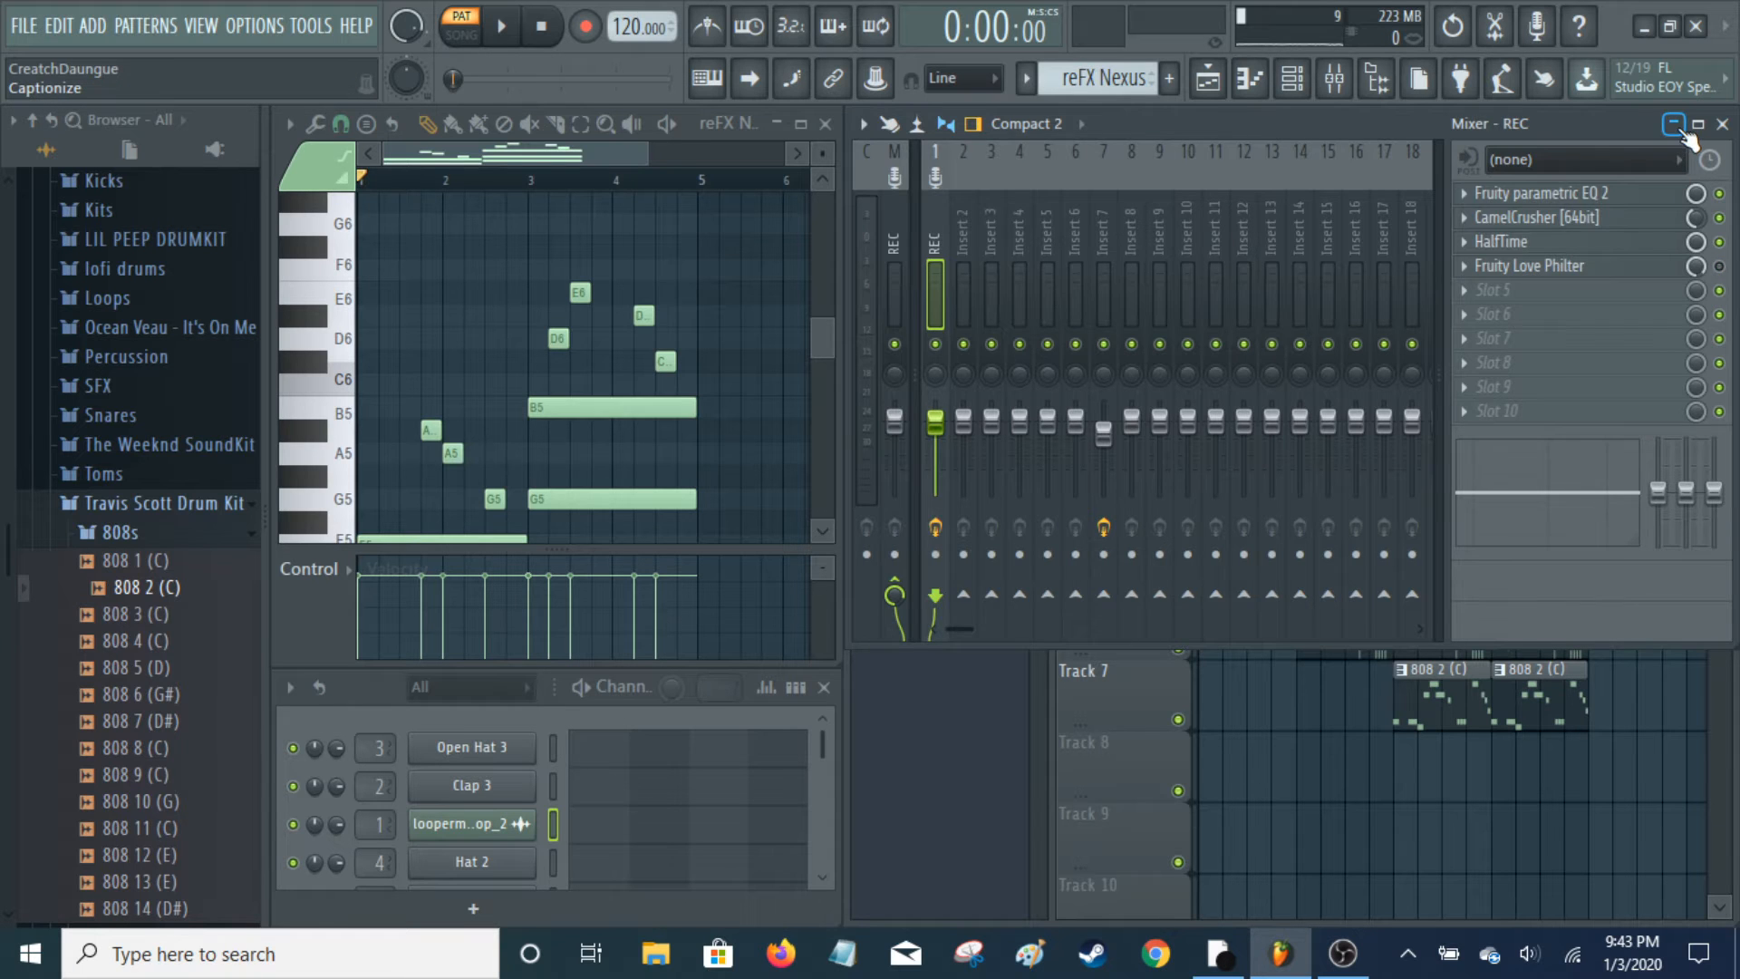
{"action": "left_click", "coordinate": [1677, 127]}
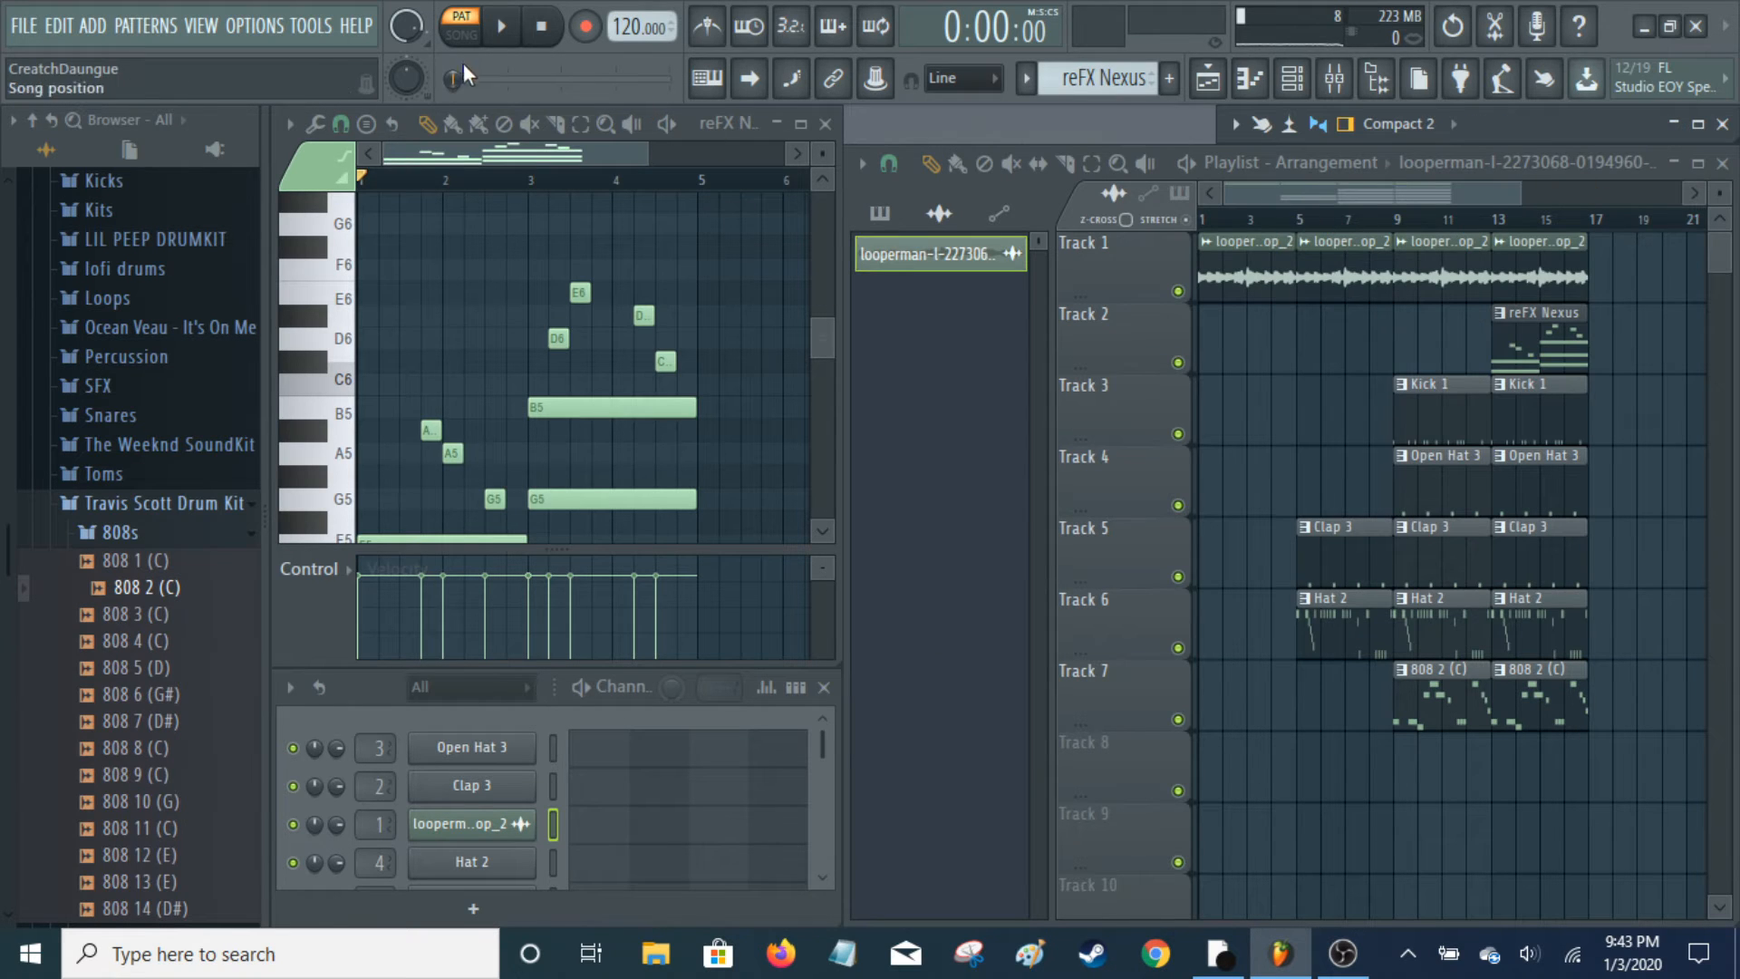
{"action": "left_click", "coordinate": [461, 35]}
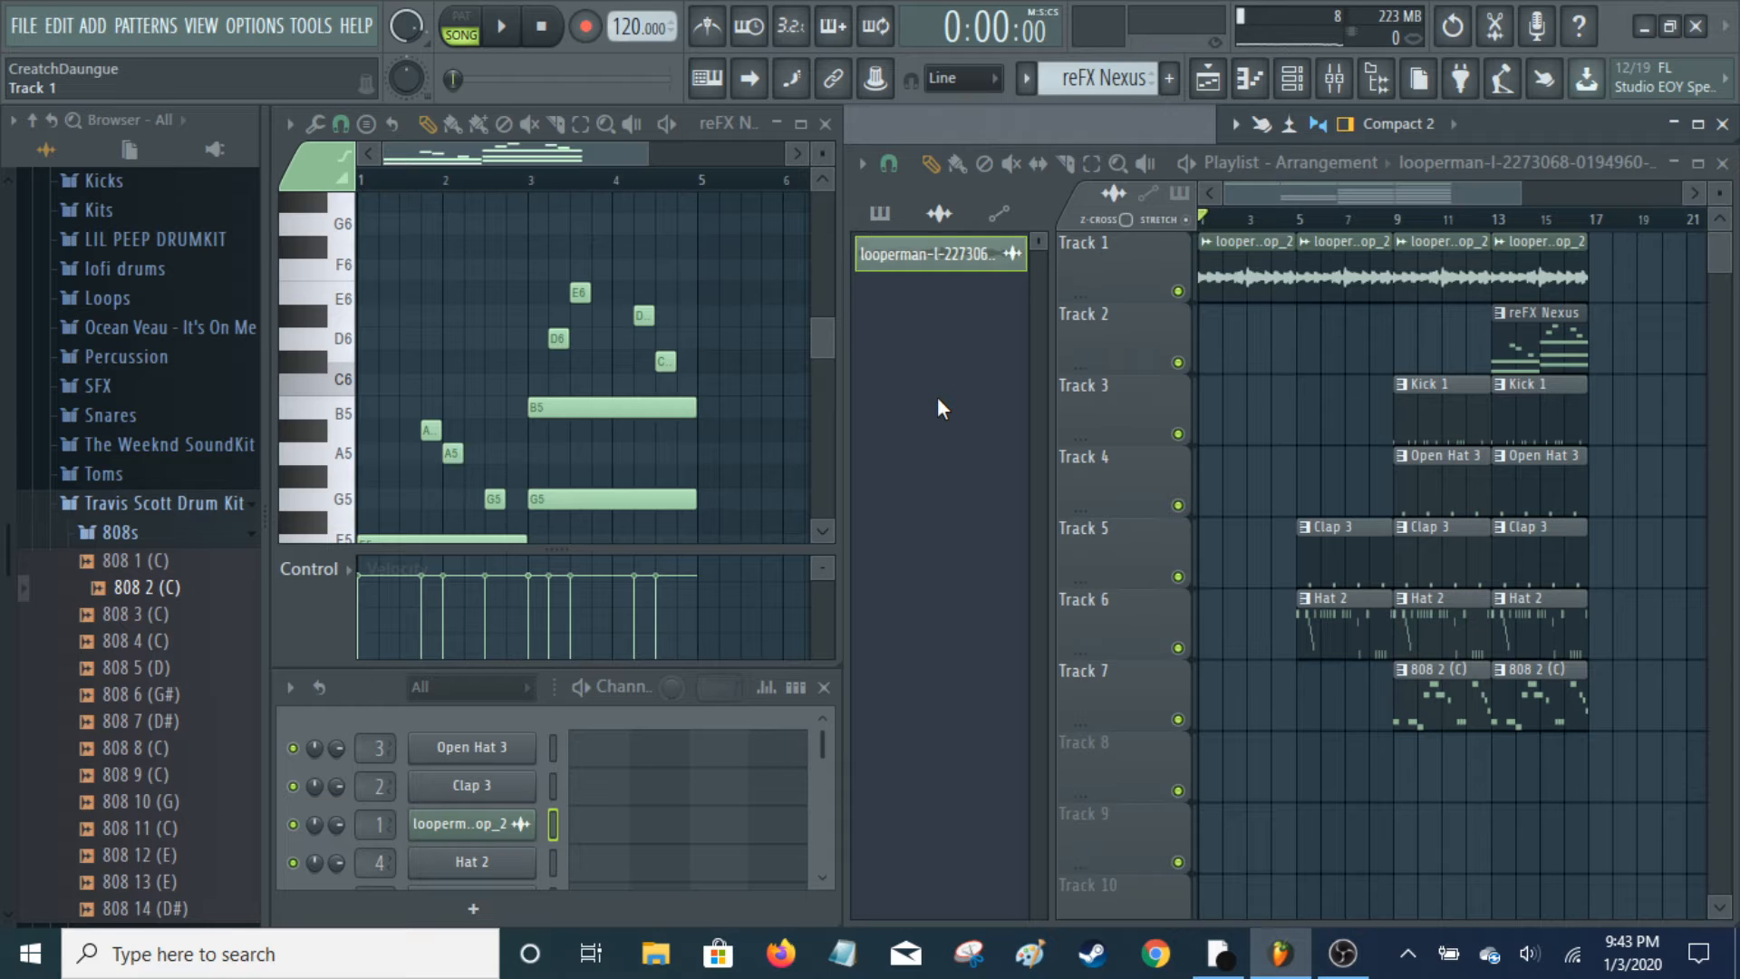
{"action": "key", "text": "space"}
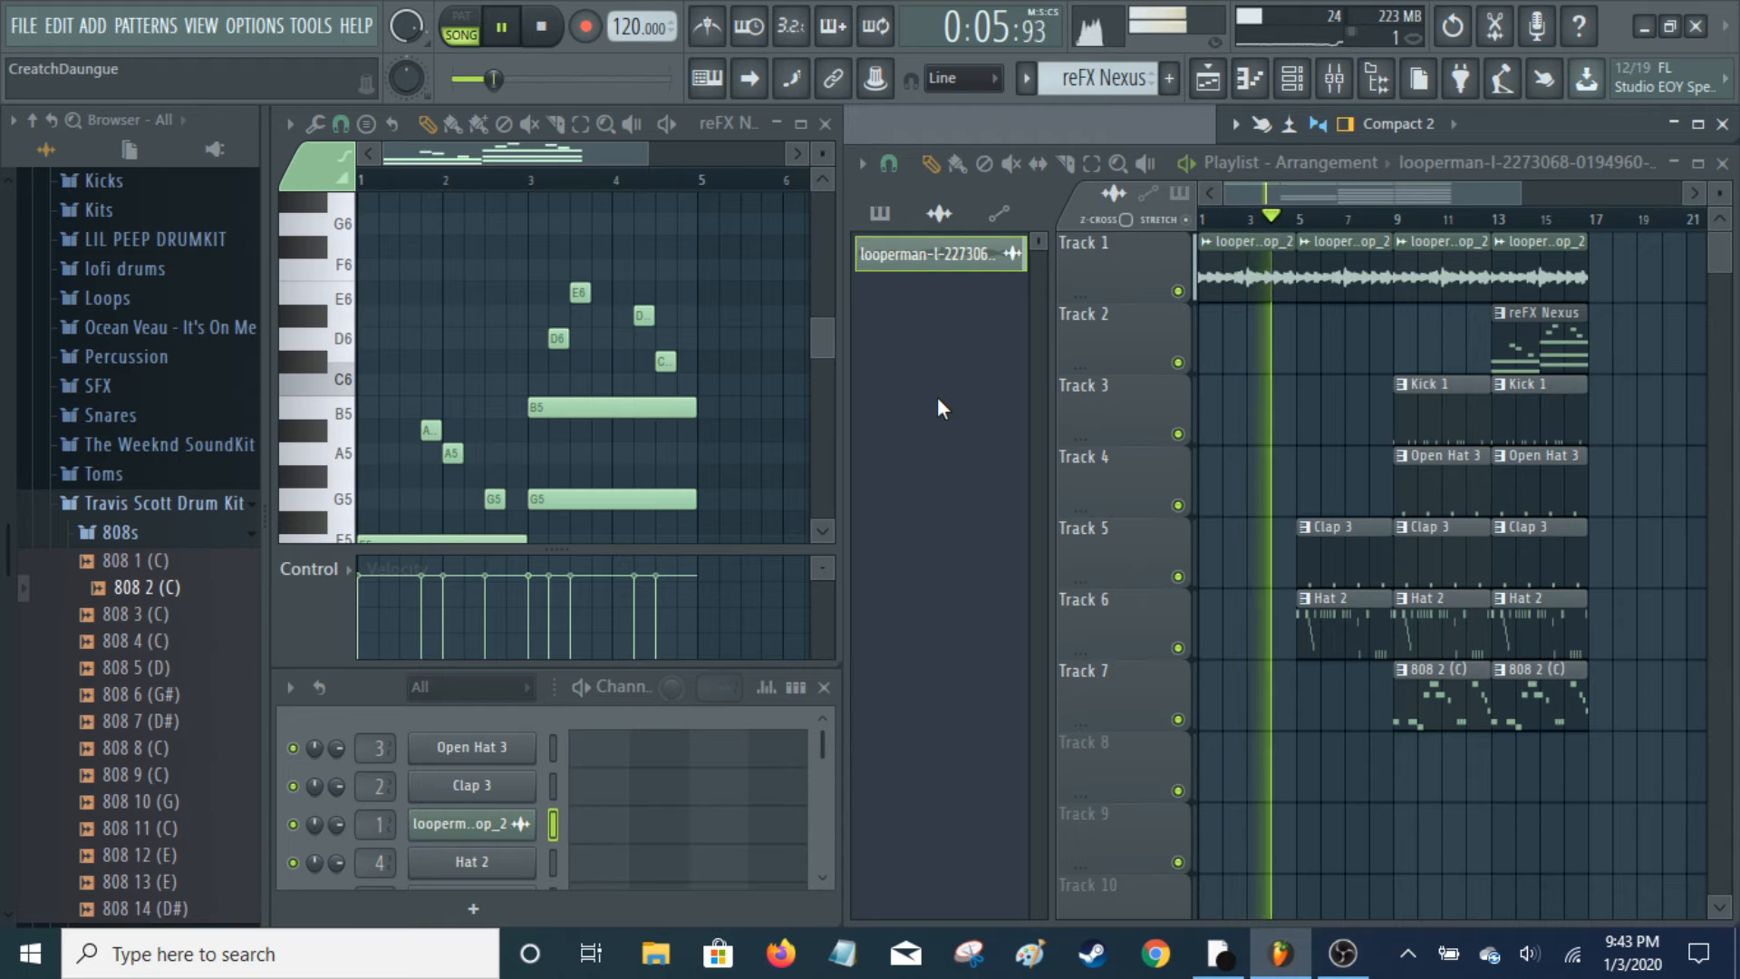
{"action": "key", "text": "space"}
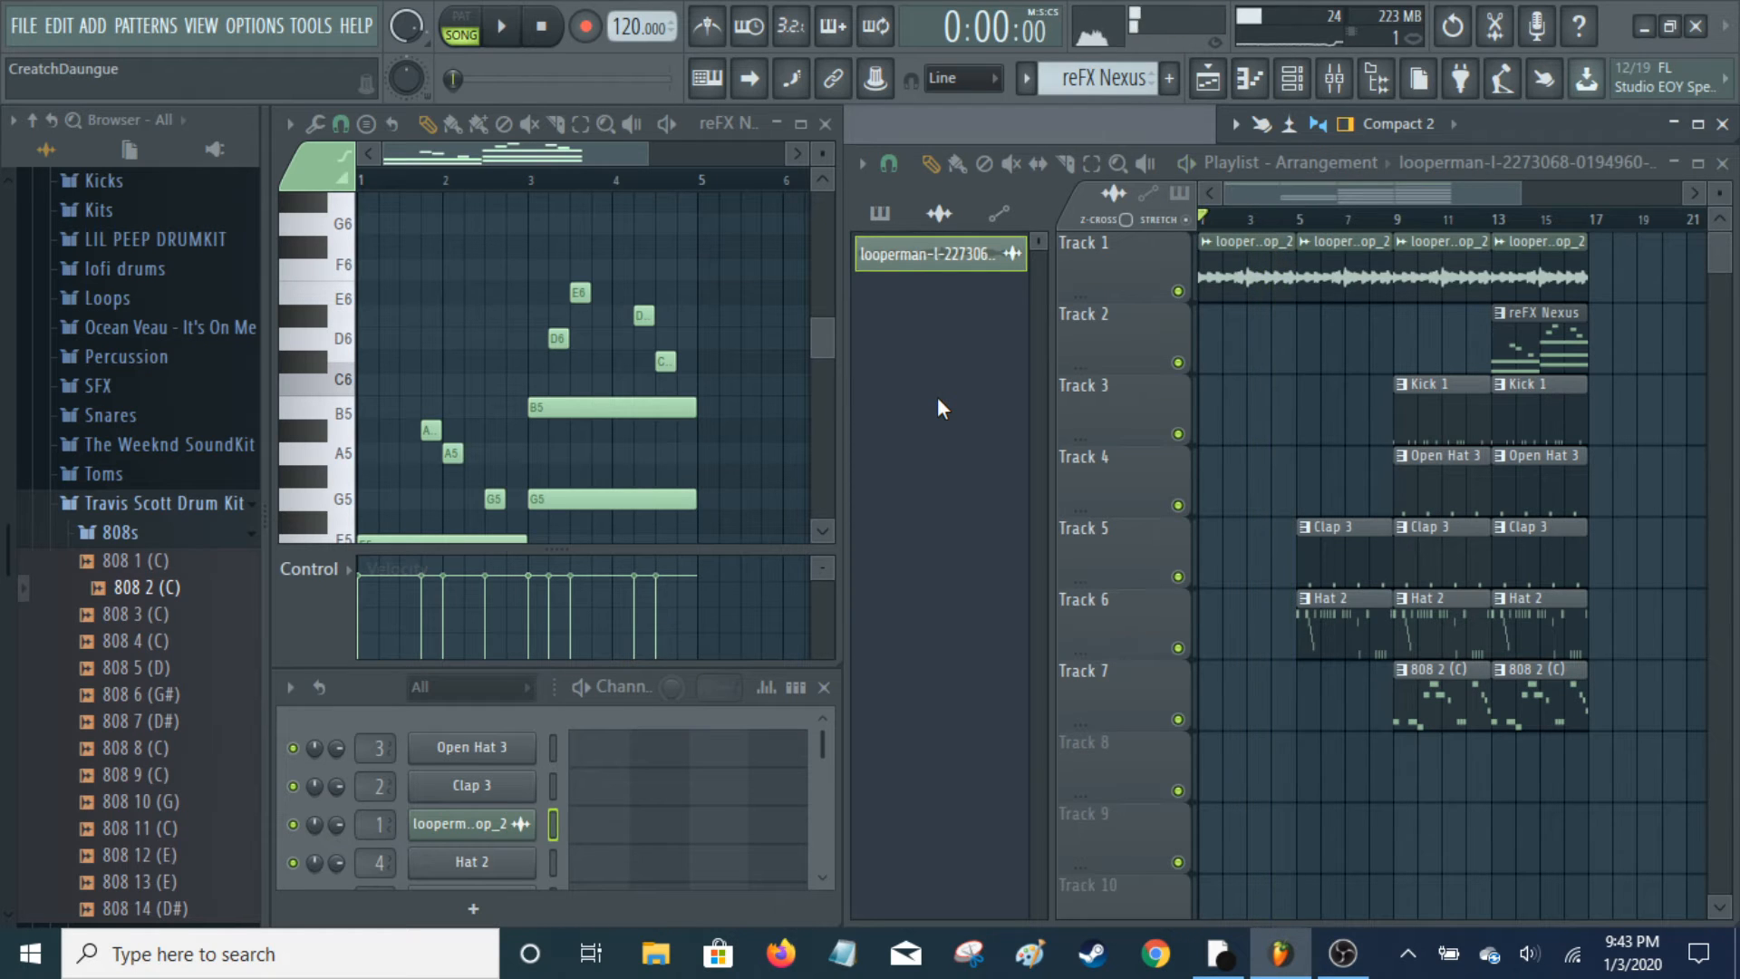
Re-enable Fruity Love Philter on the guitar loop's mixer track and play the opening bars again
{"action": "key", "text": "F9"}
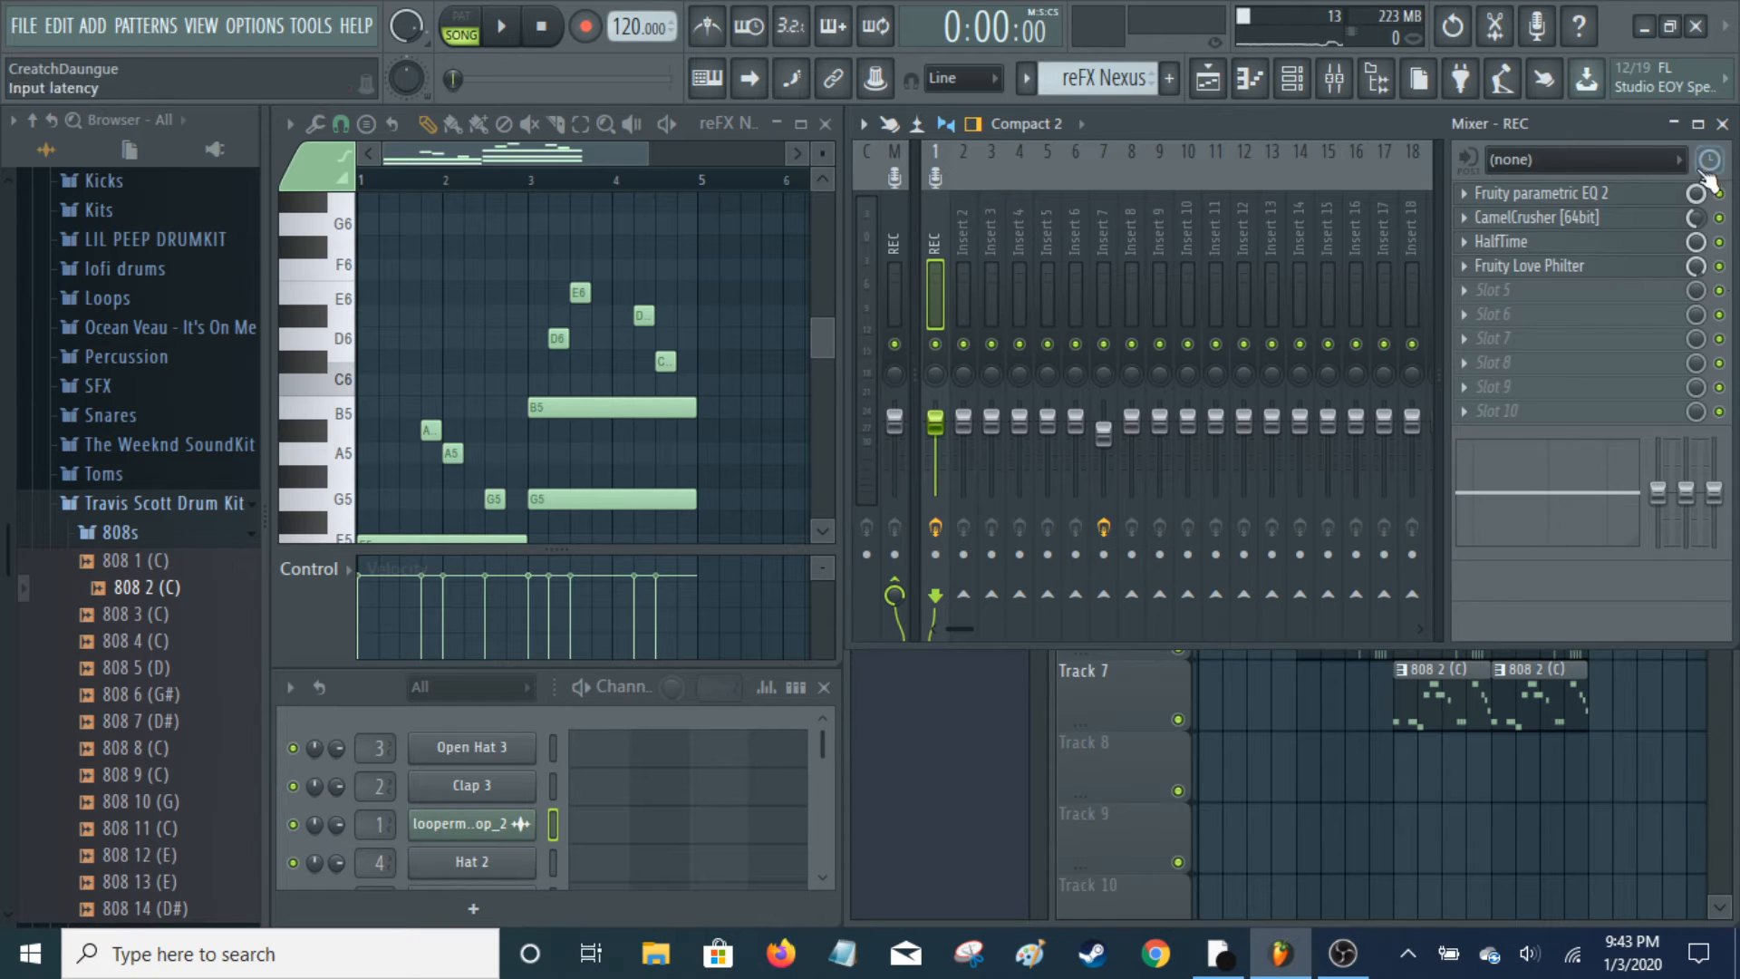
{"action": "left_click", "coordinate": [1677, 125]}
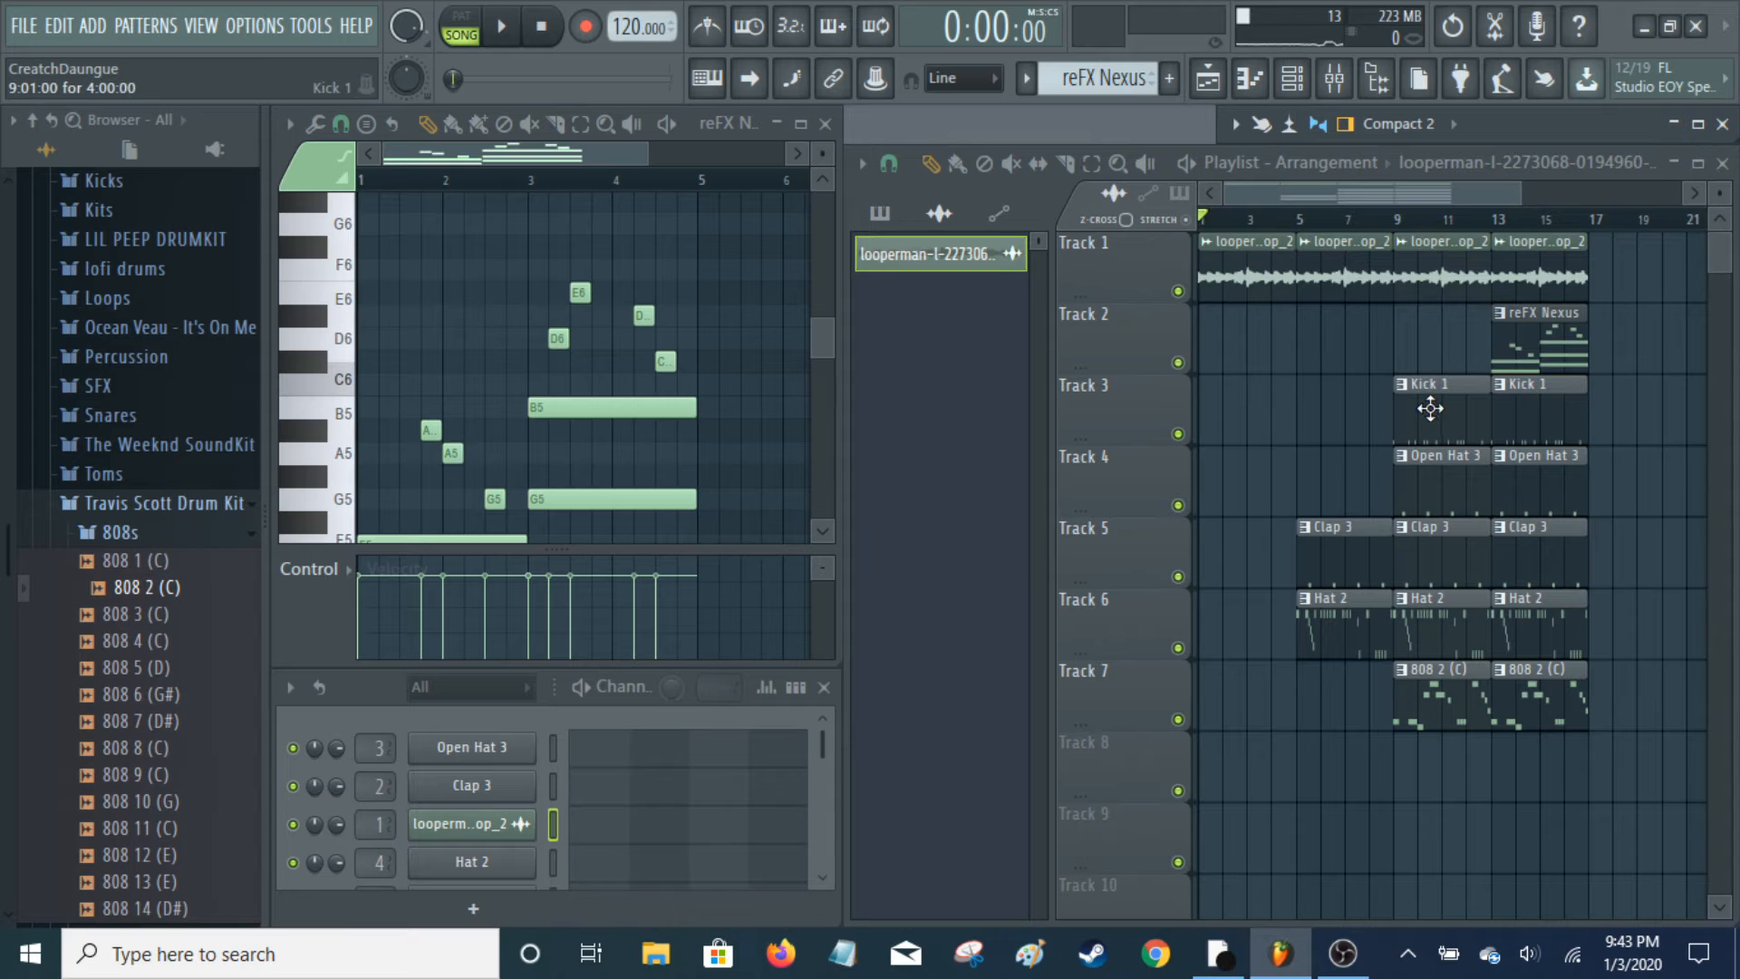
{"action": "key", "text": "space"}
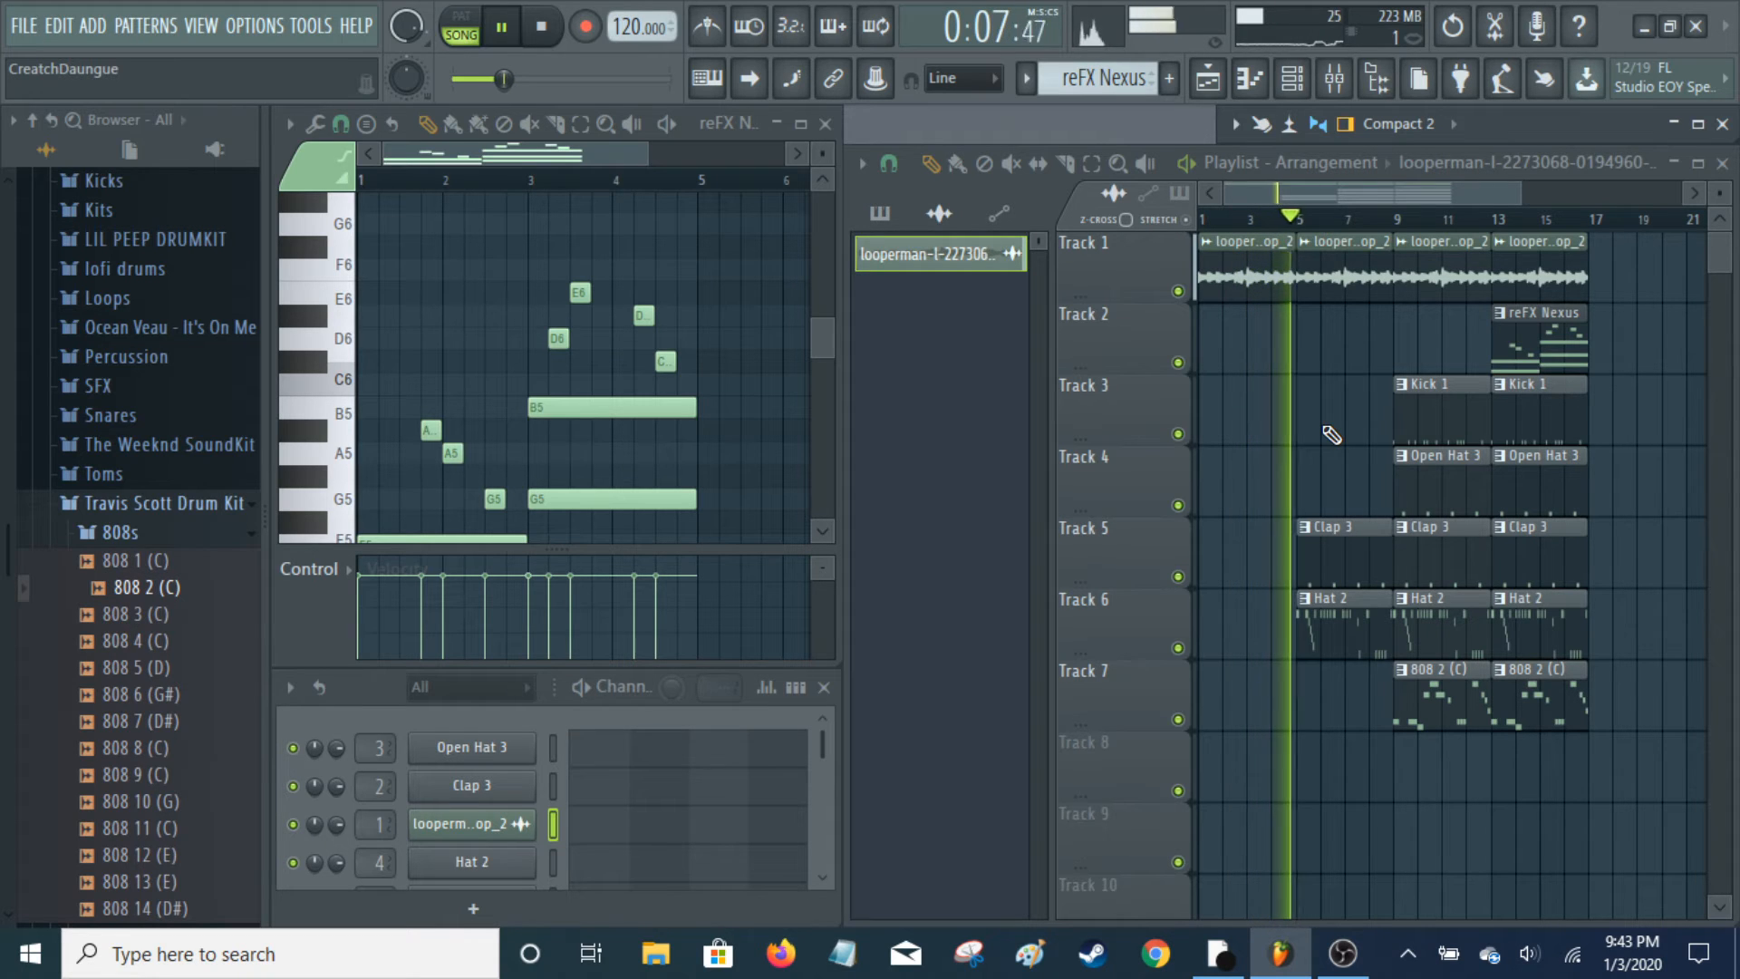
{"action": "key", "text": "space"}
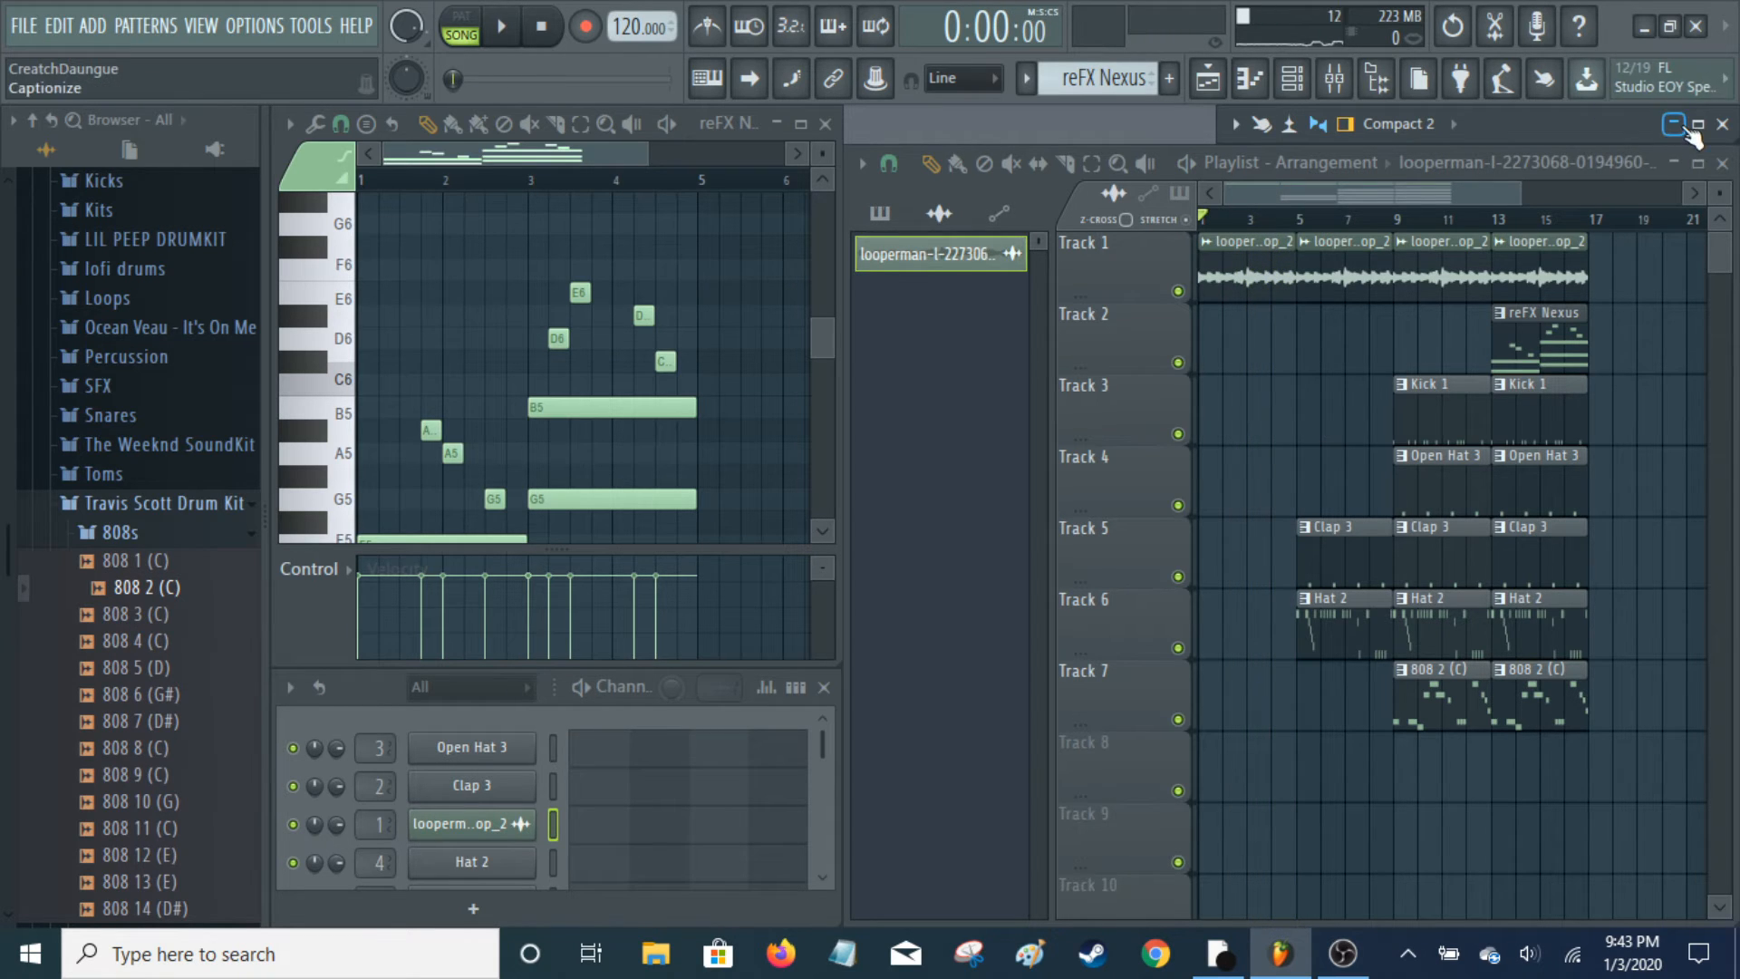
Look through the Fruity Love Philter presets in the Filter category
{"action": "key", "text": "F9"}
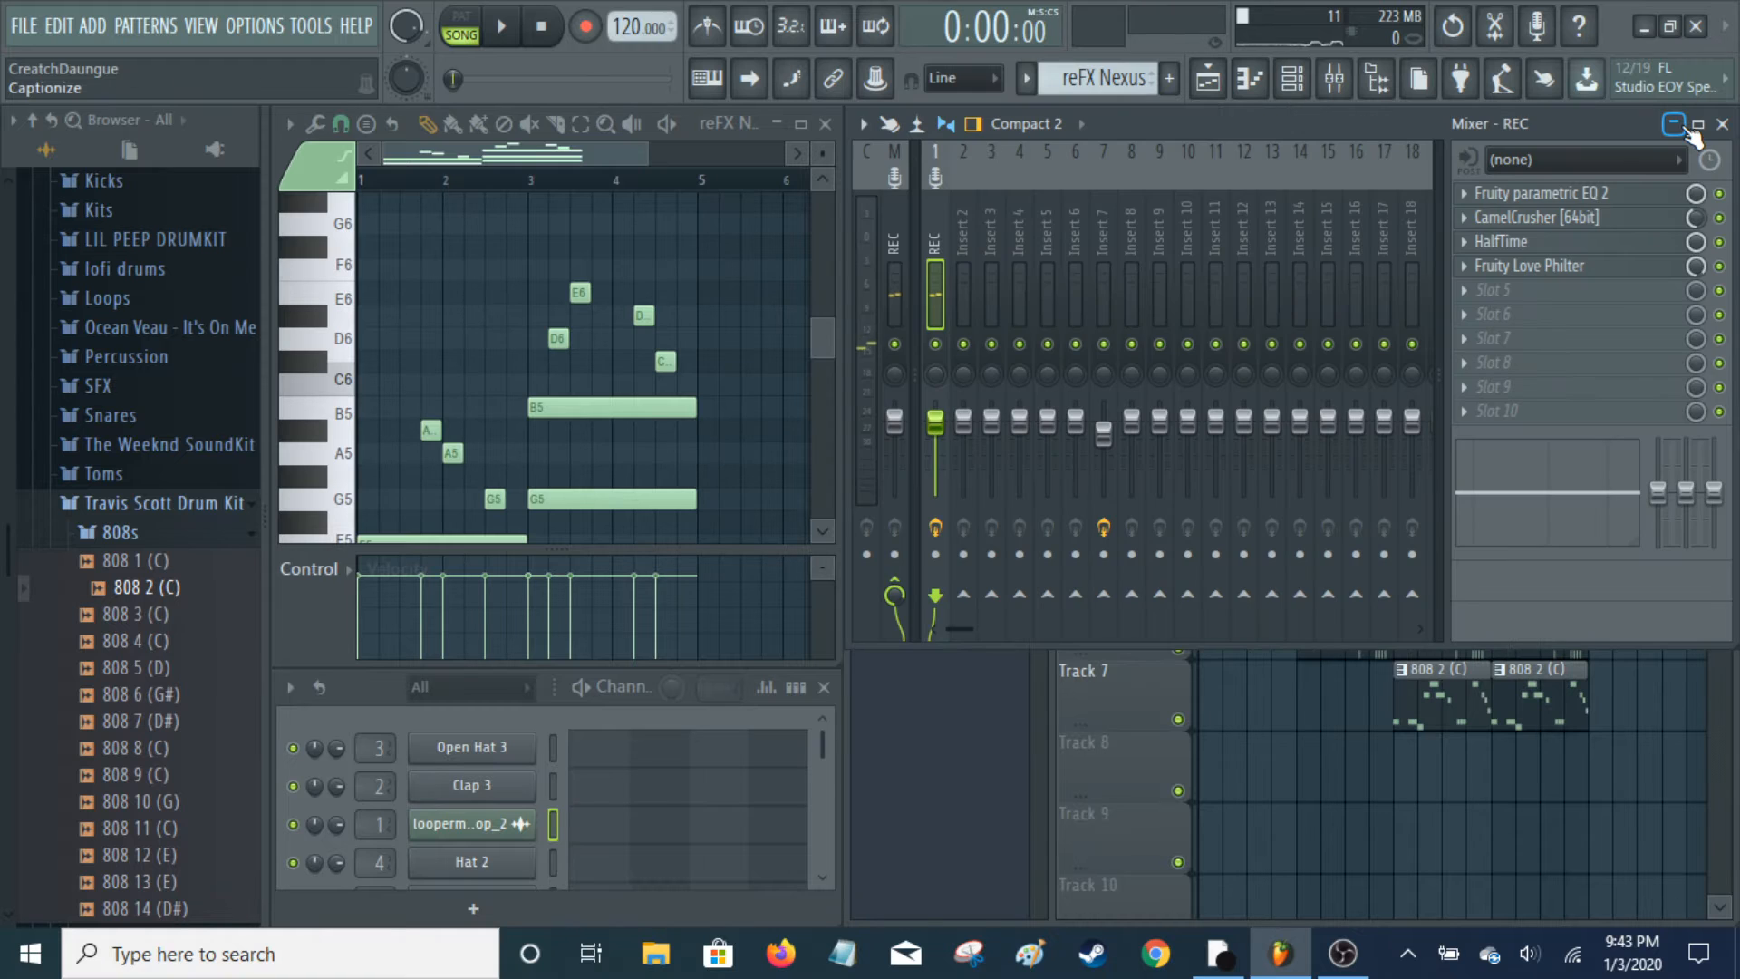
{"action": "left_click", "coordinate": [1571, 266]}
{"action": "right_click", "coordinate": [1078, 313]}
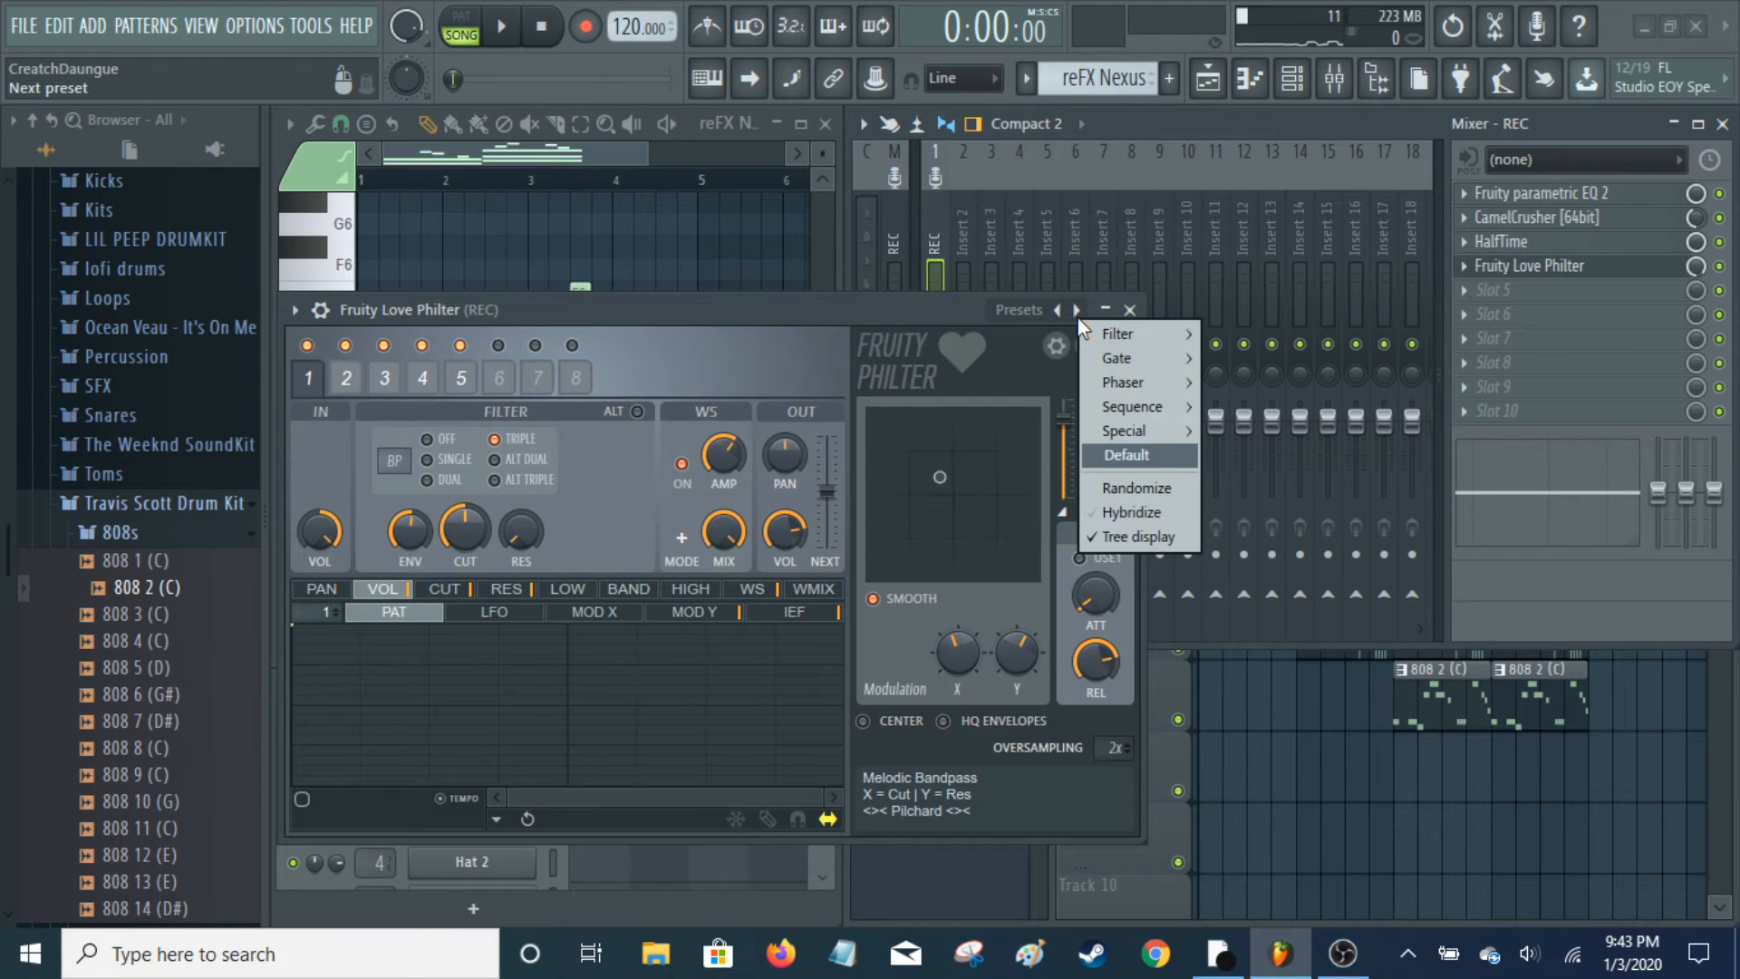
{"action": "mouse_move", "coordinate": [1124, 340]}
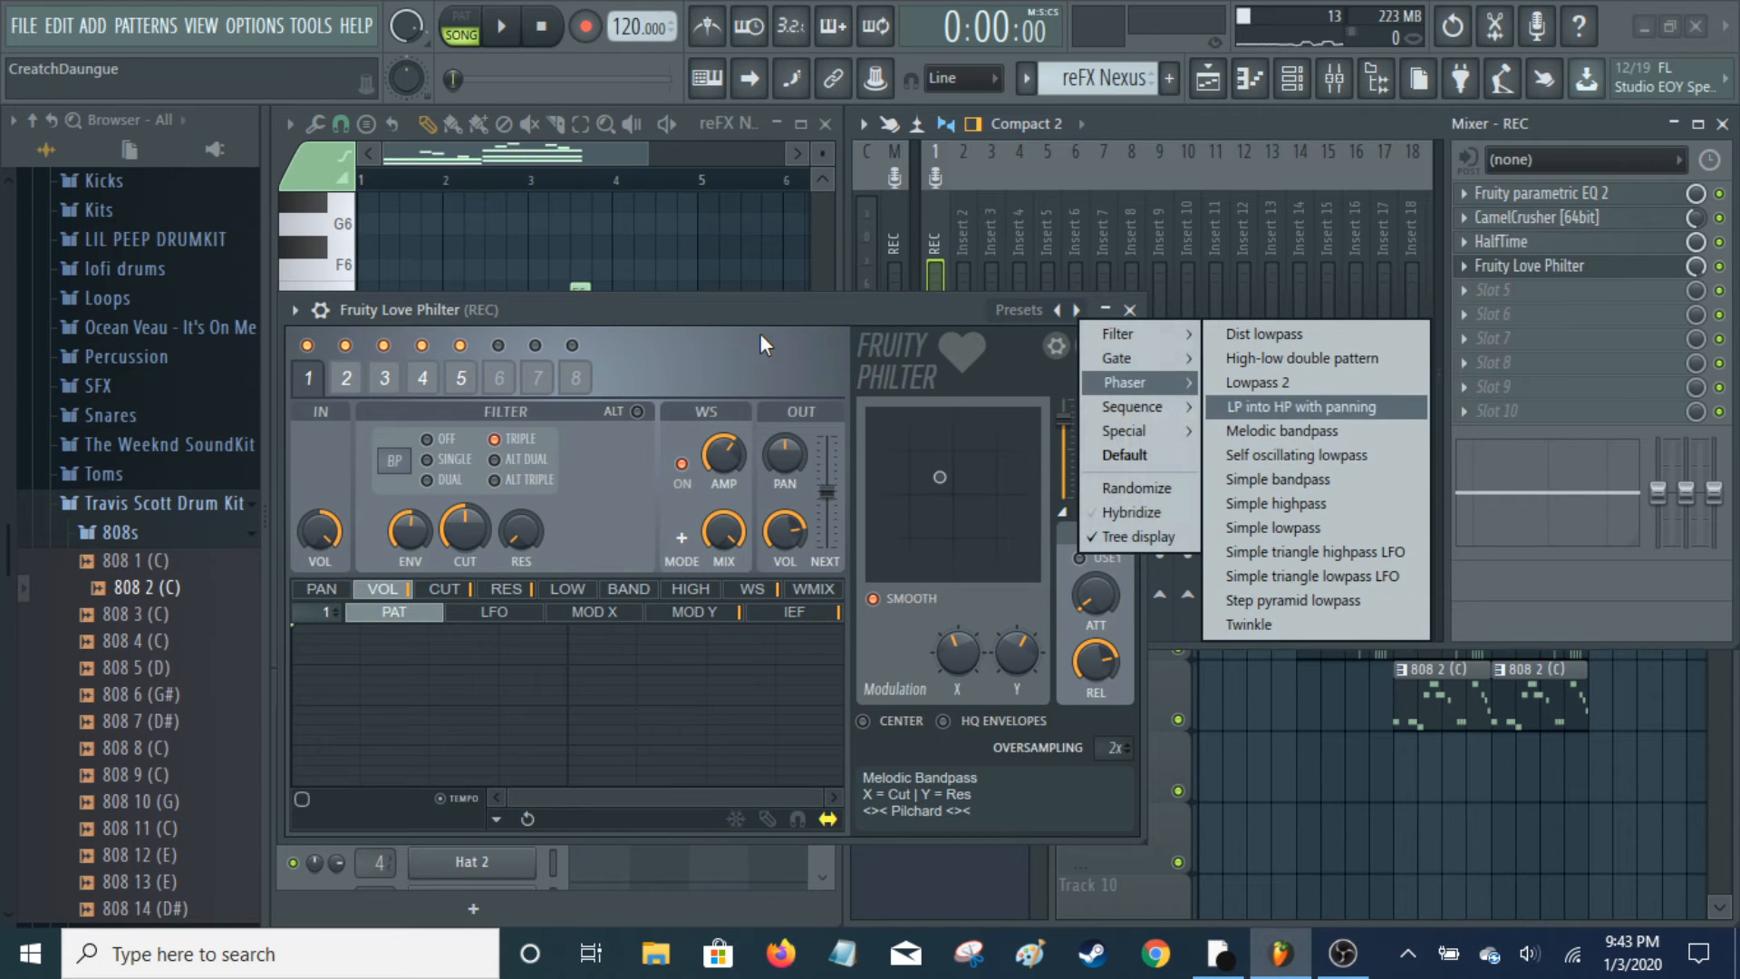
{"action": "left_click", "coordinate": [732, 353]}
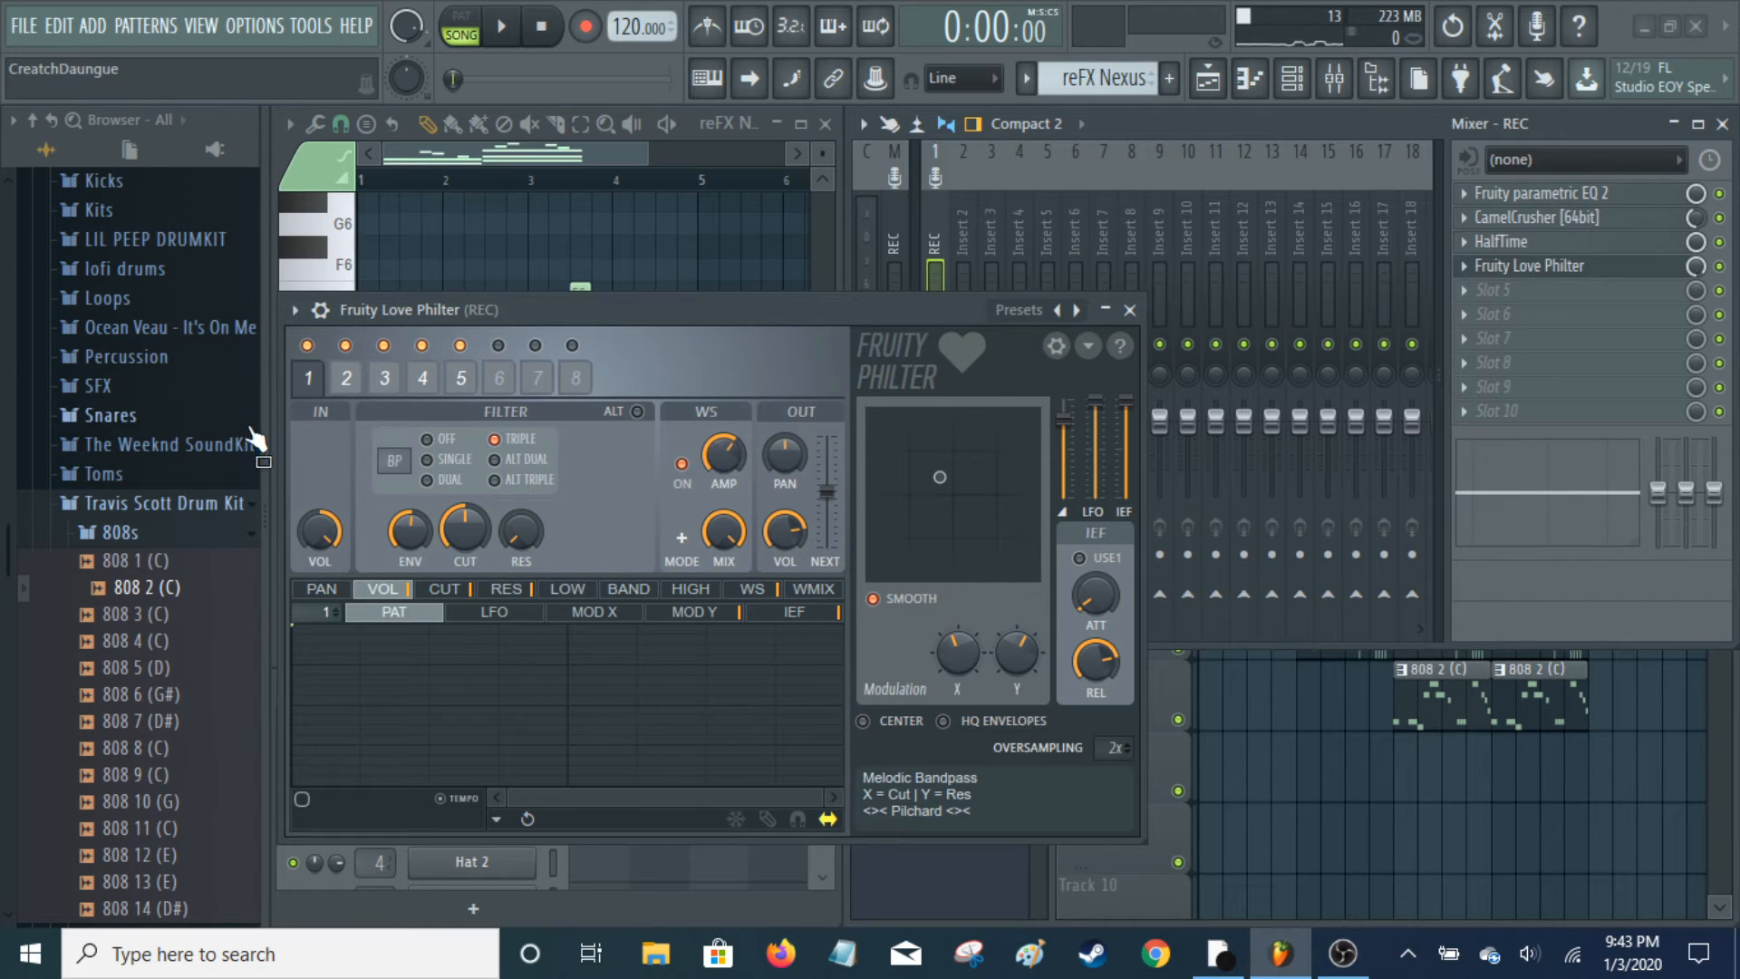
Examine filter units 1 to 5 of Fruity Love Philter, and return to the playlist
{"action": "left_click", "coordinate": [348, 381]}
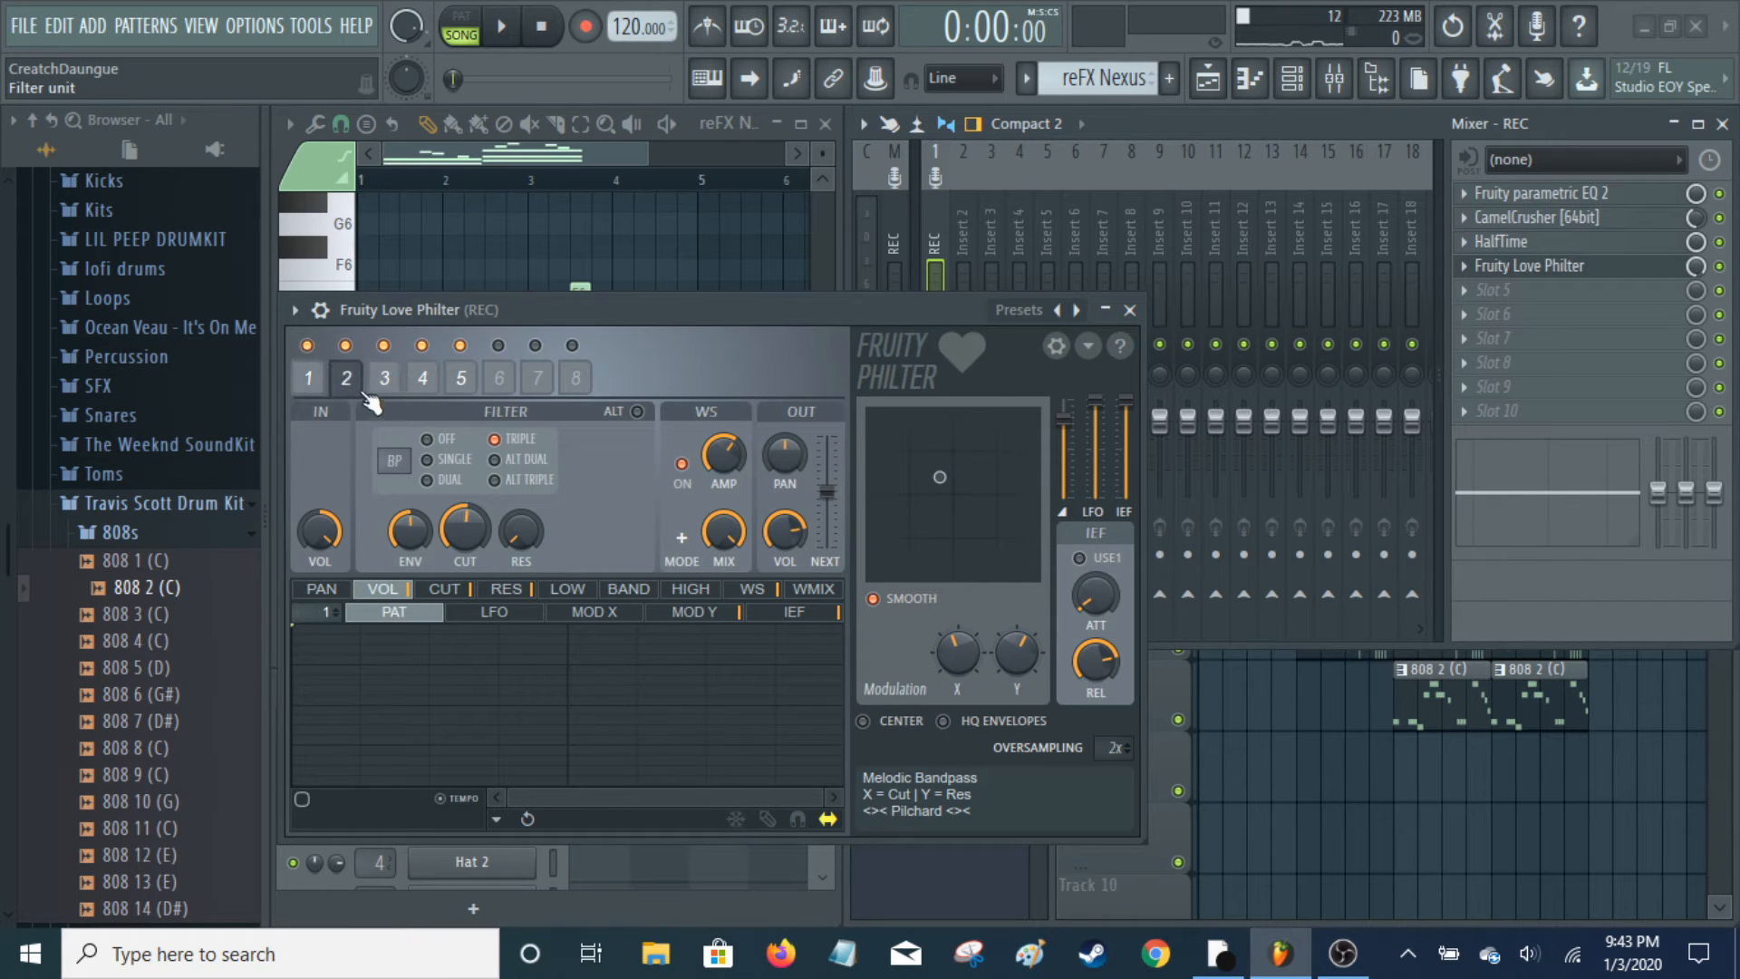
{"action": "left_click", "coordinate": [397, 384]}
{"action": "left_click", "coordinate": [422, 381]}
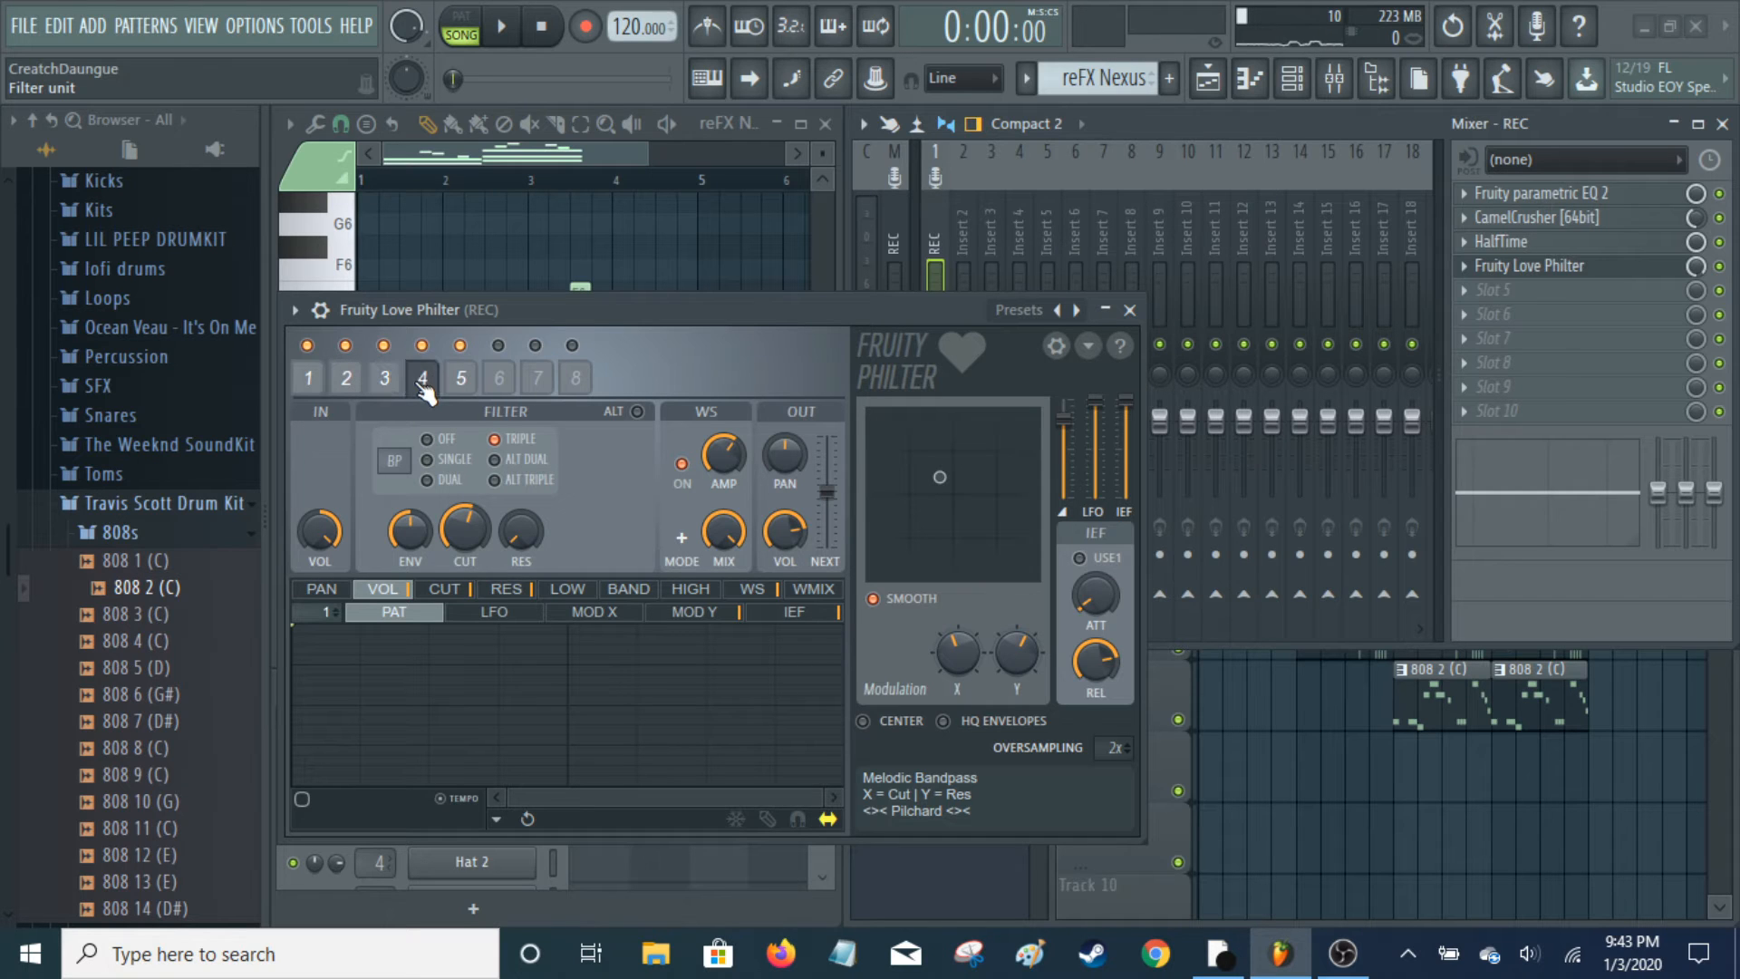
{"action": "left_click", "coordinate": [464, 383]}
{"action": "left_click", "coordinate": [312, 385]}
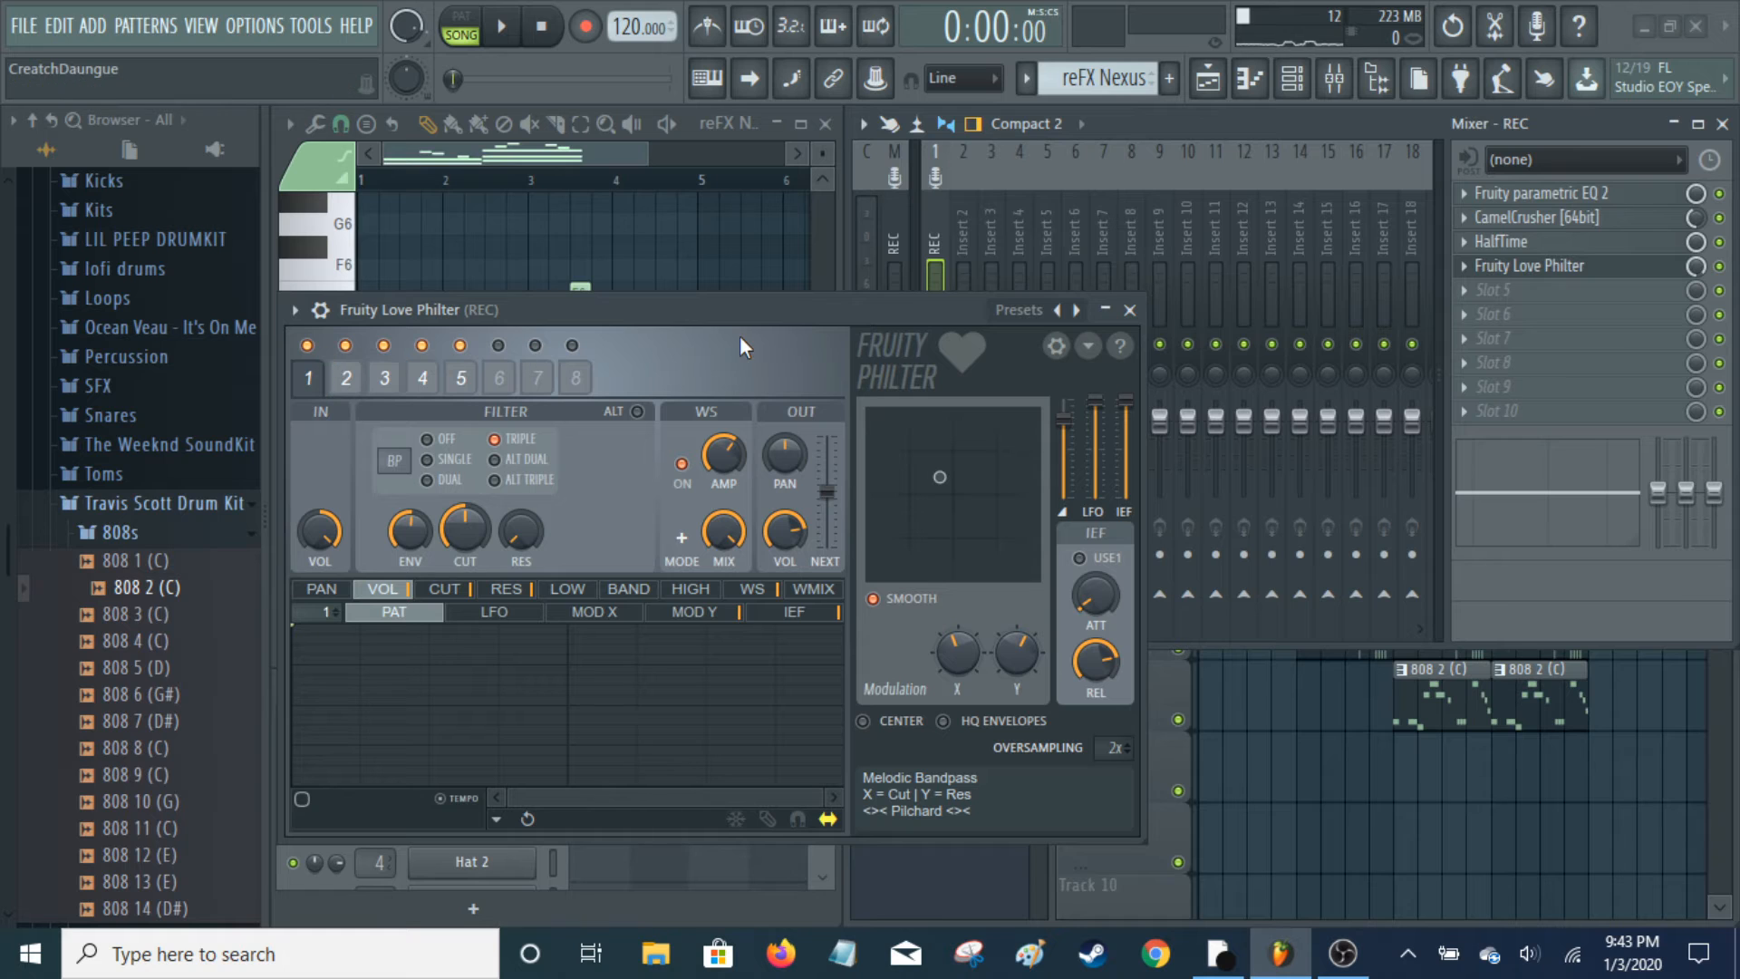
{"action": "left_click", "coordinate": [1131, 310]}
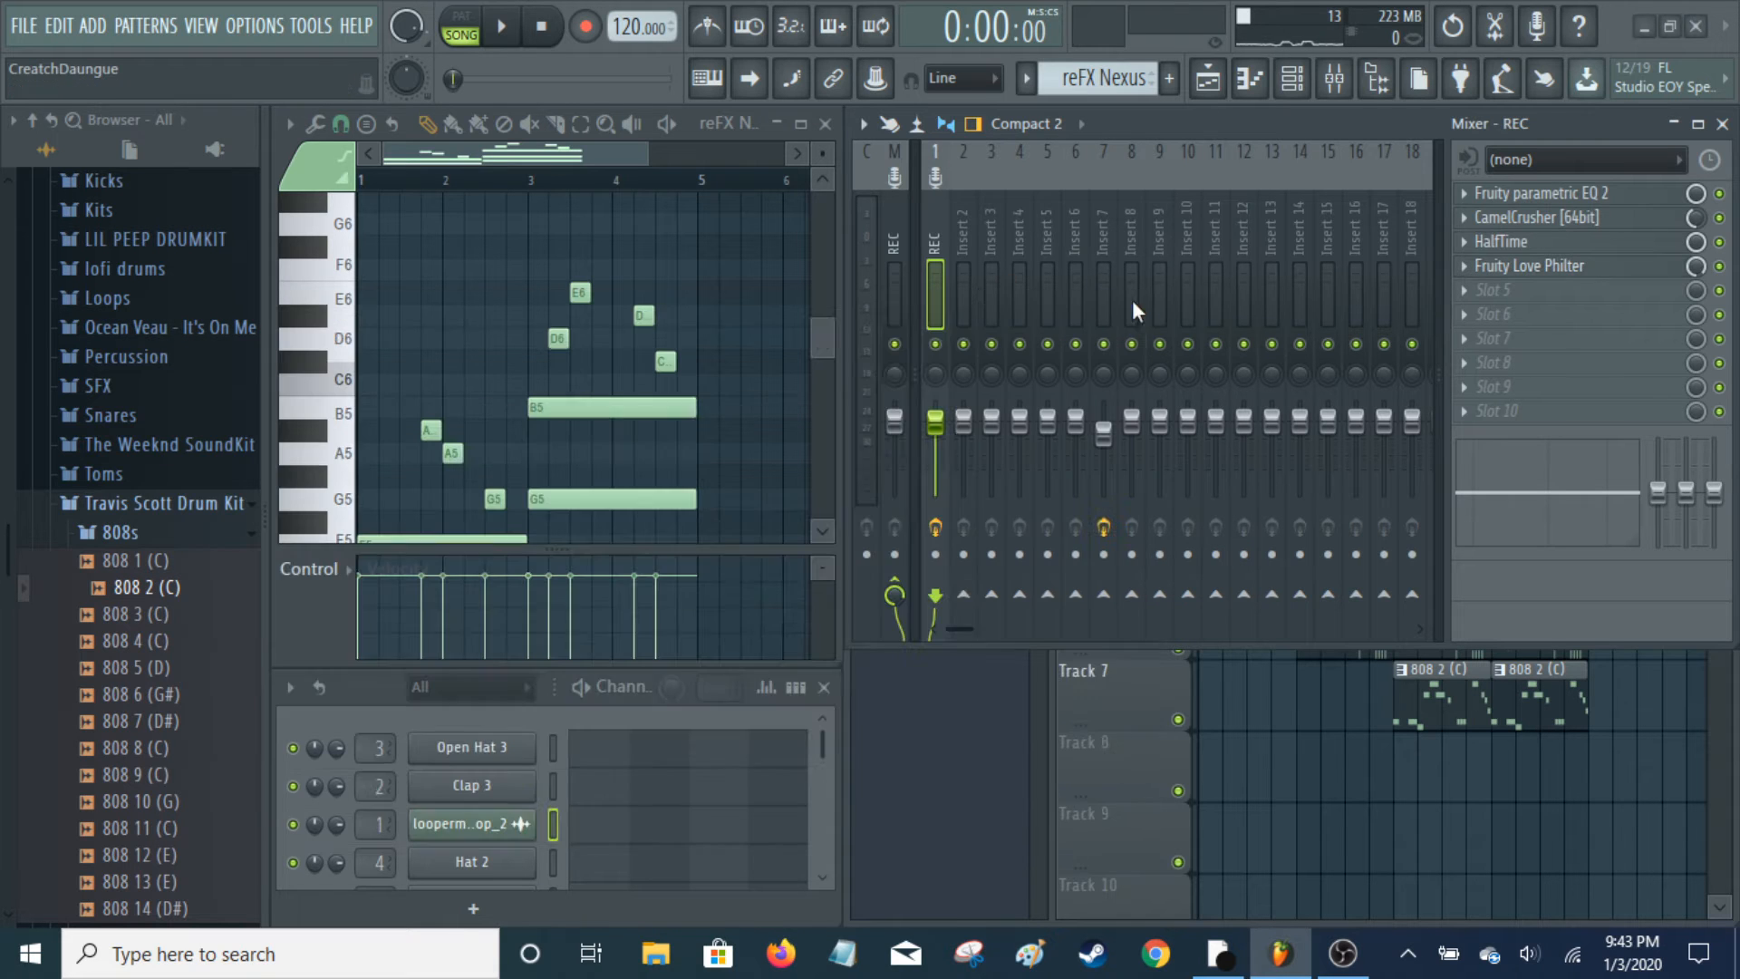
{"action": "left_click", "coordinate": [1688, 130]}
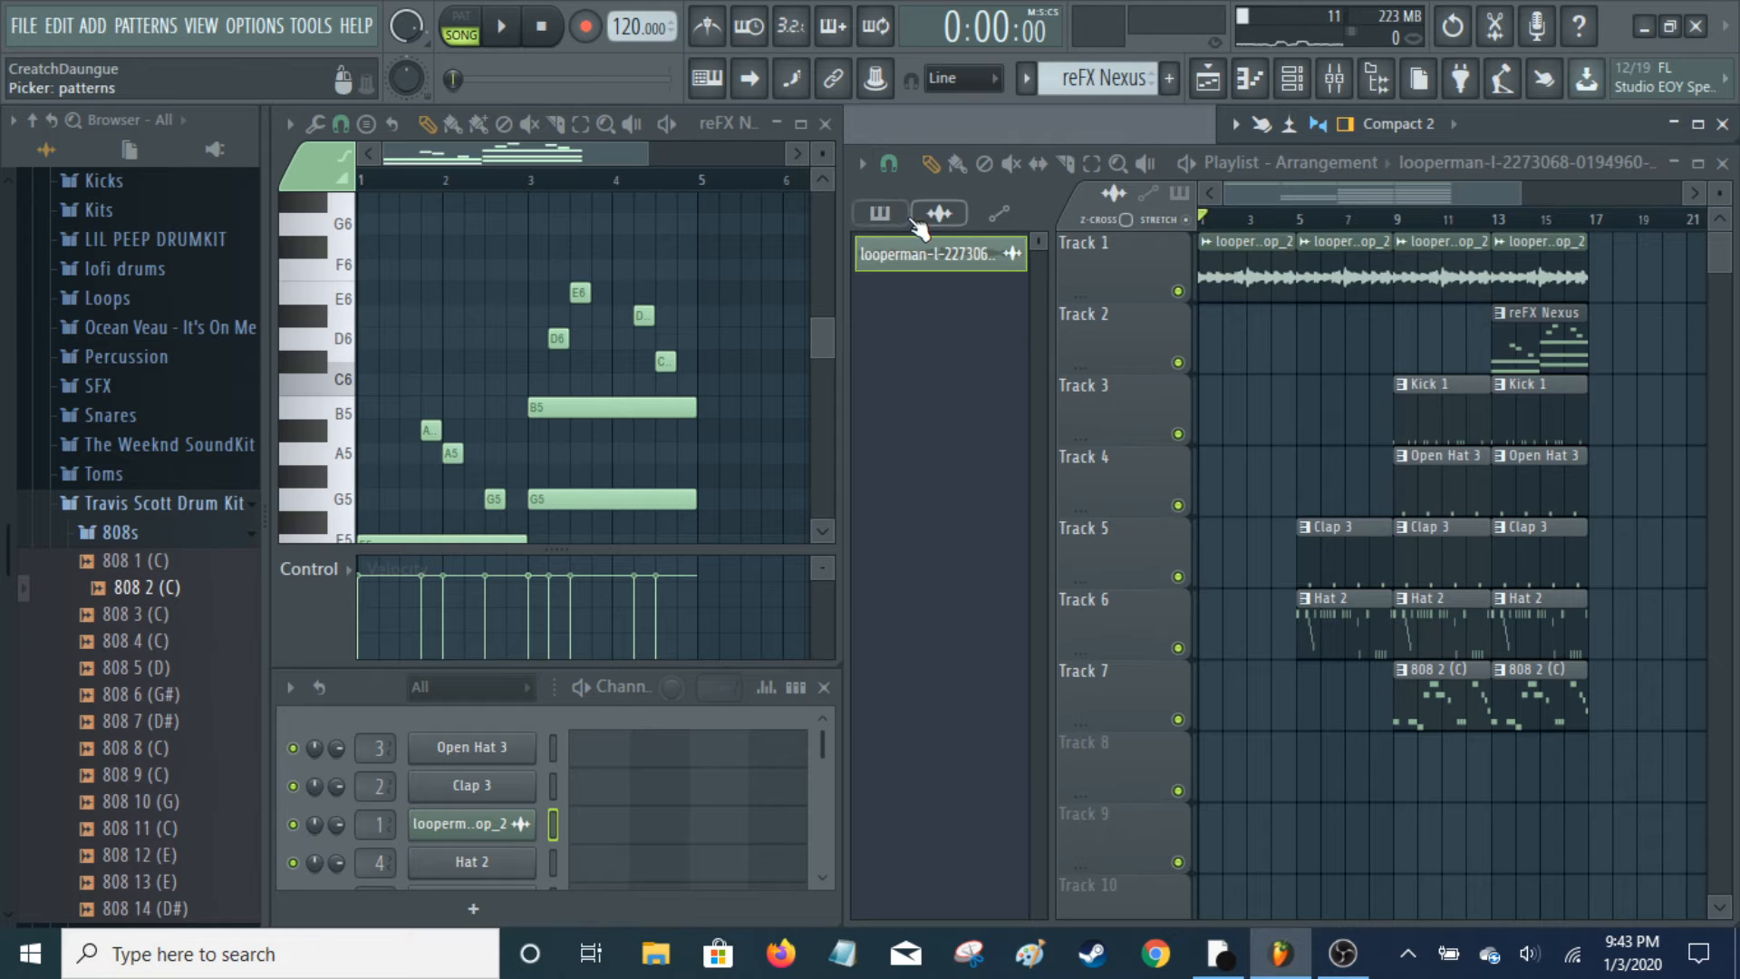
List the project's patterns and inspect the instrument preset loaded in the reFX Nexus channel
{"action": "left_click", "coordinate": [879, 212]}
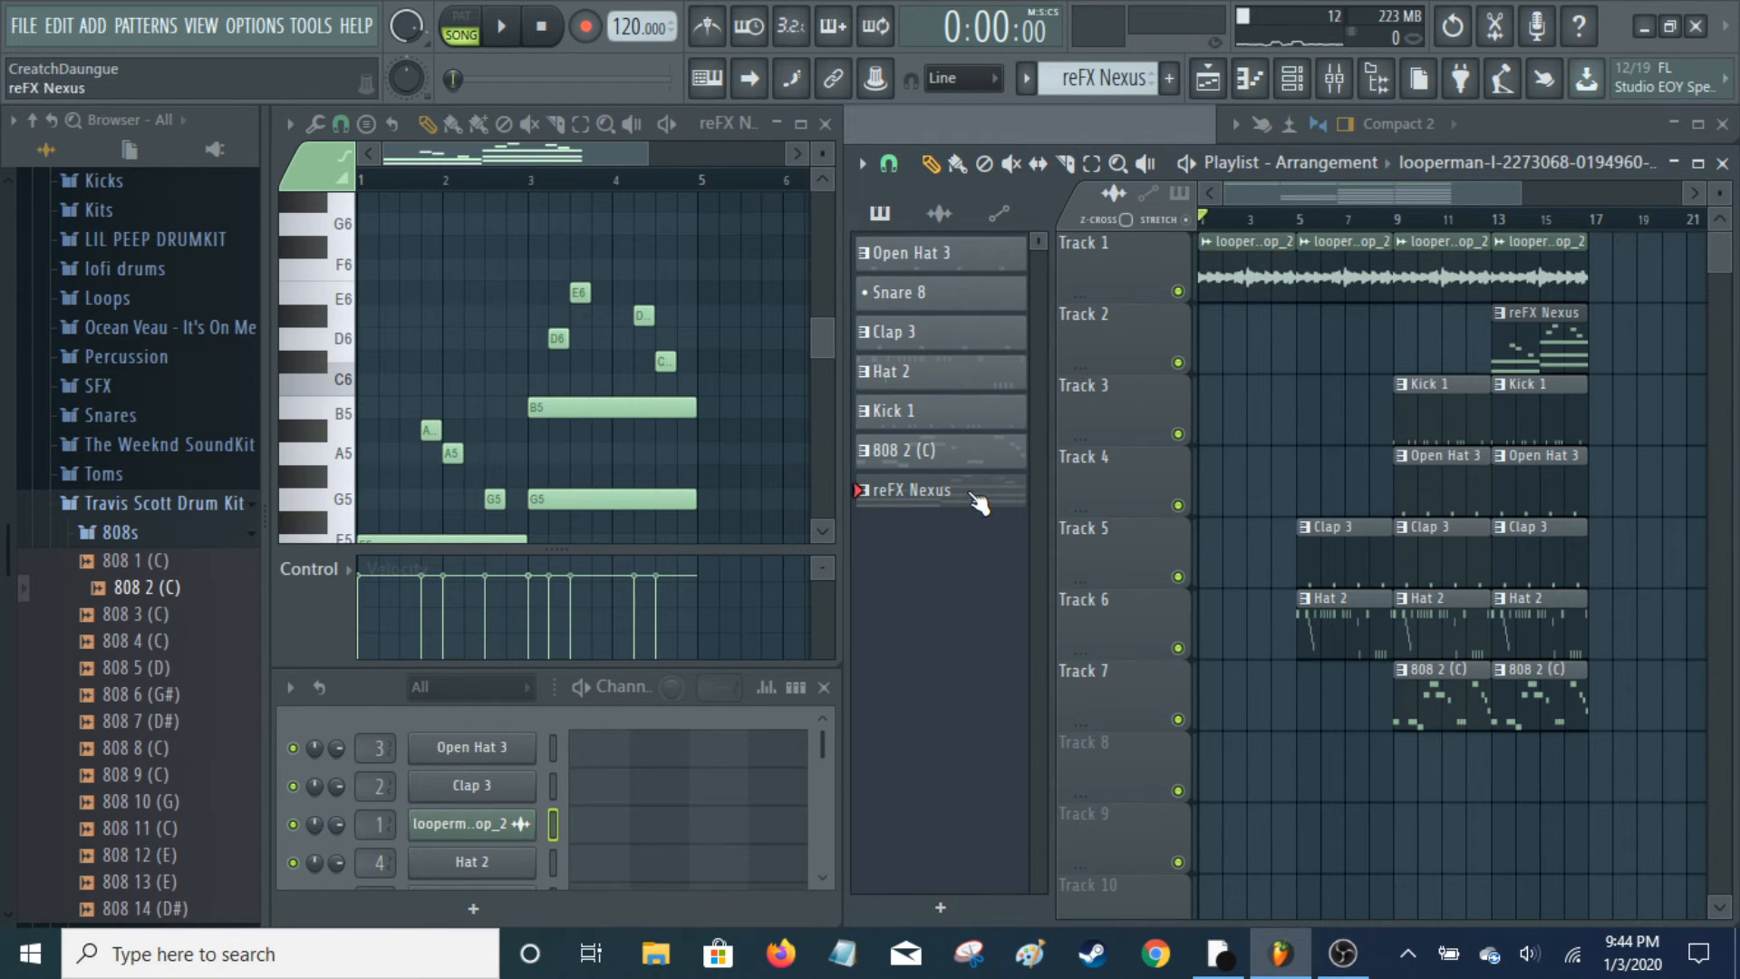
{"action": "scroll", "coordinate": [683, 797], "scroll_direction": "down", "scroll_amount": 3}
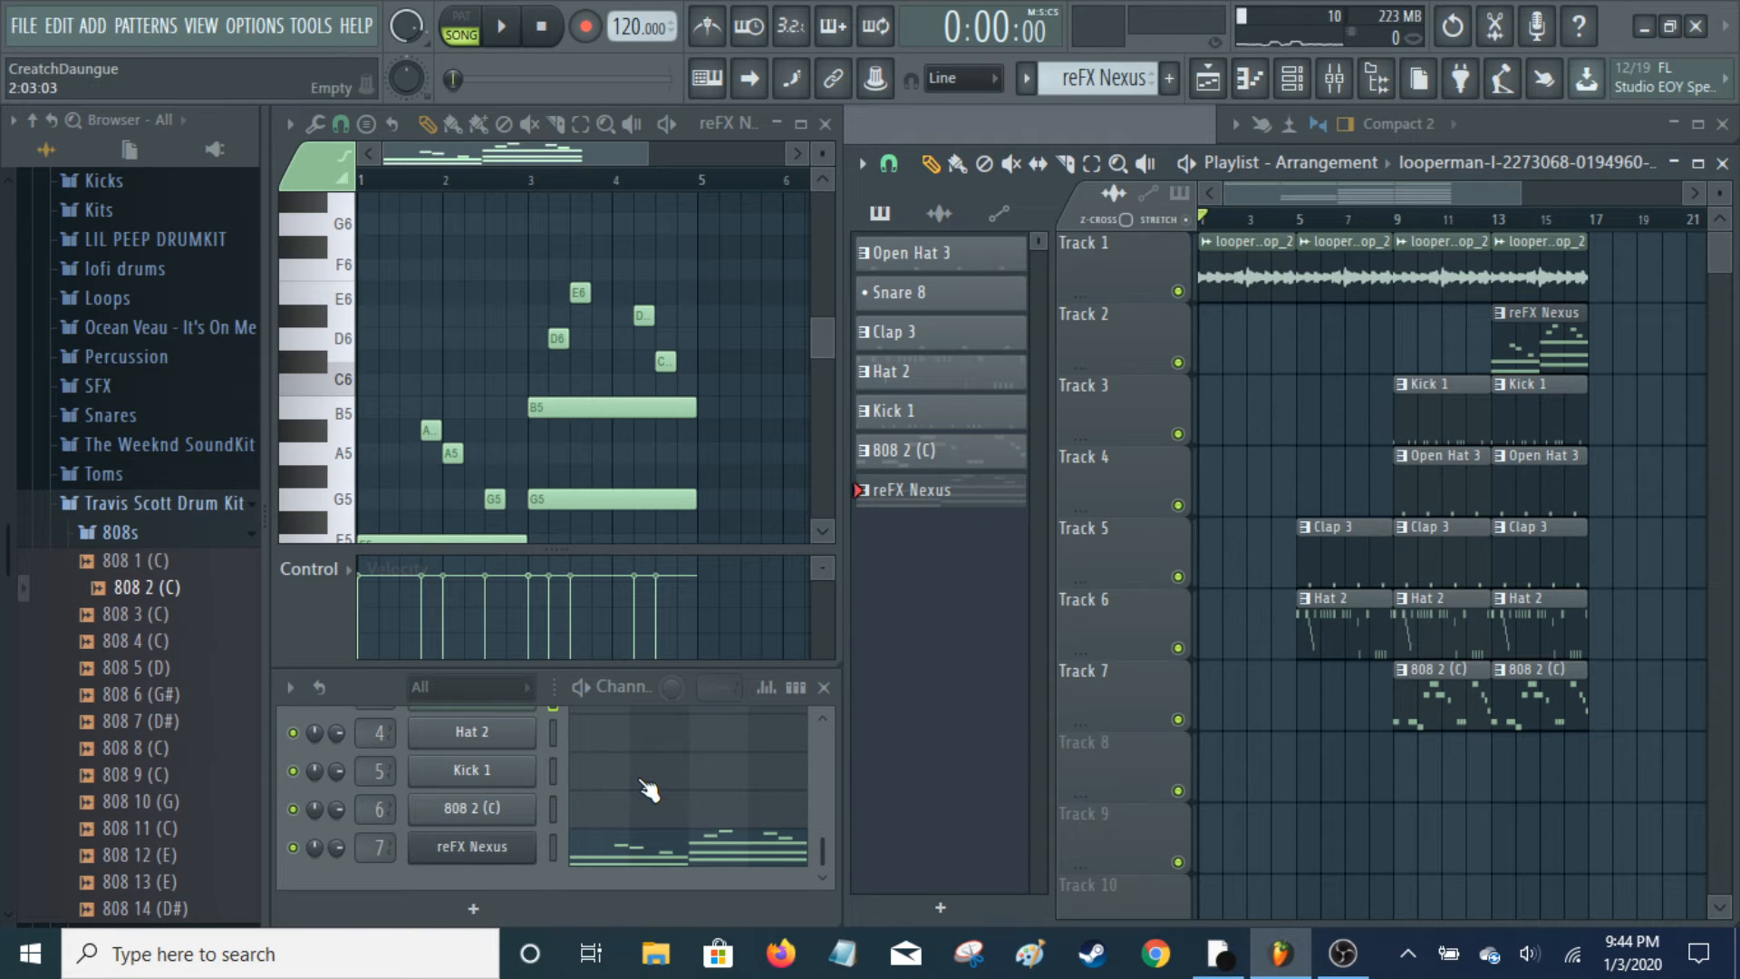
{"action": "left_click", "coordinate": [487, 850]}
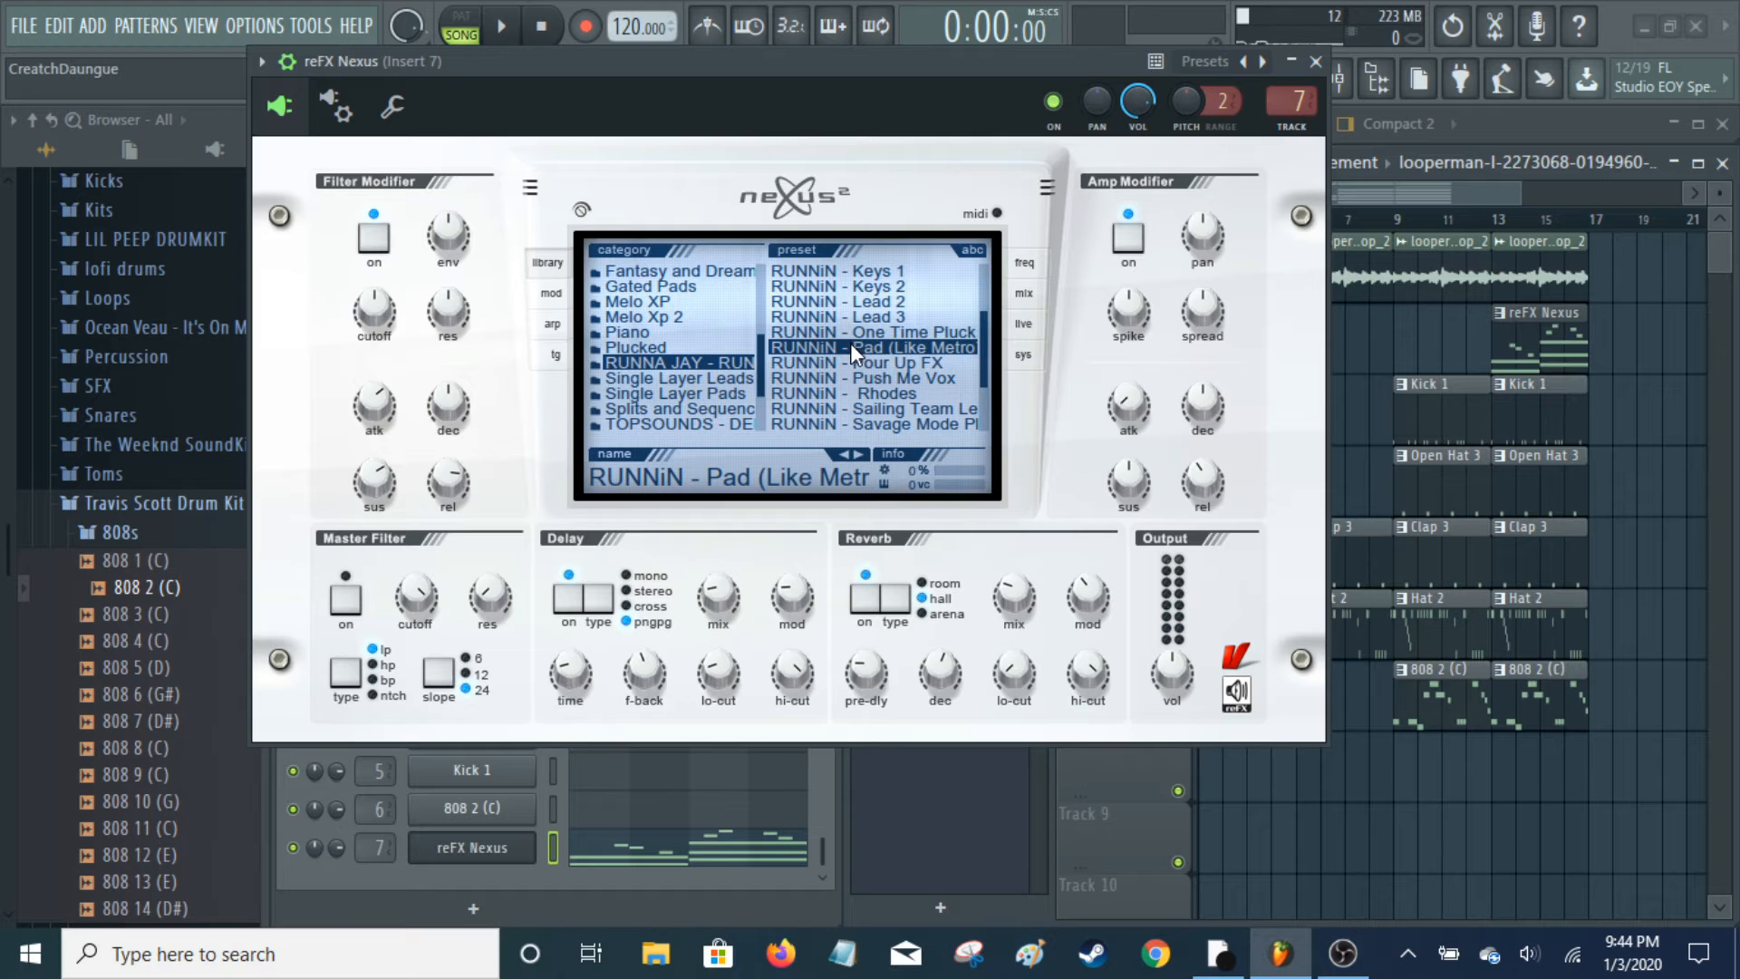
{"action": "left_click", "coordinate": [1316, 62]}
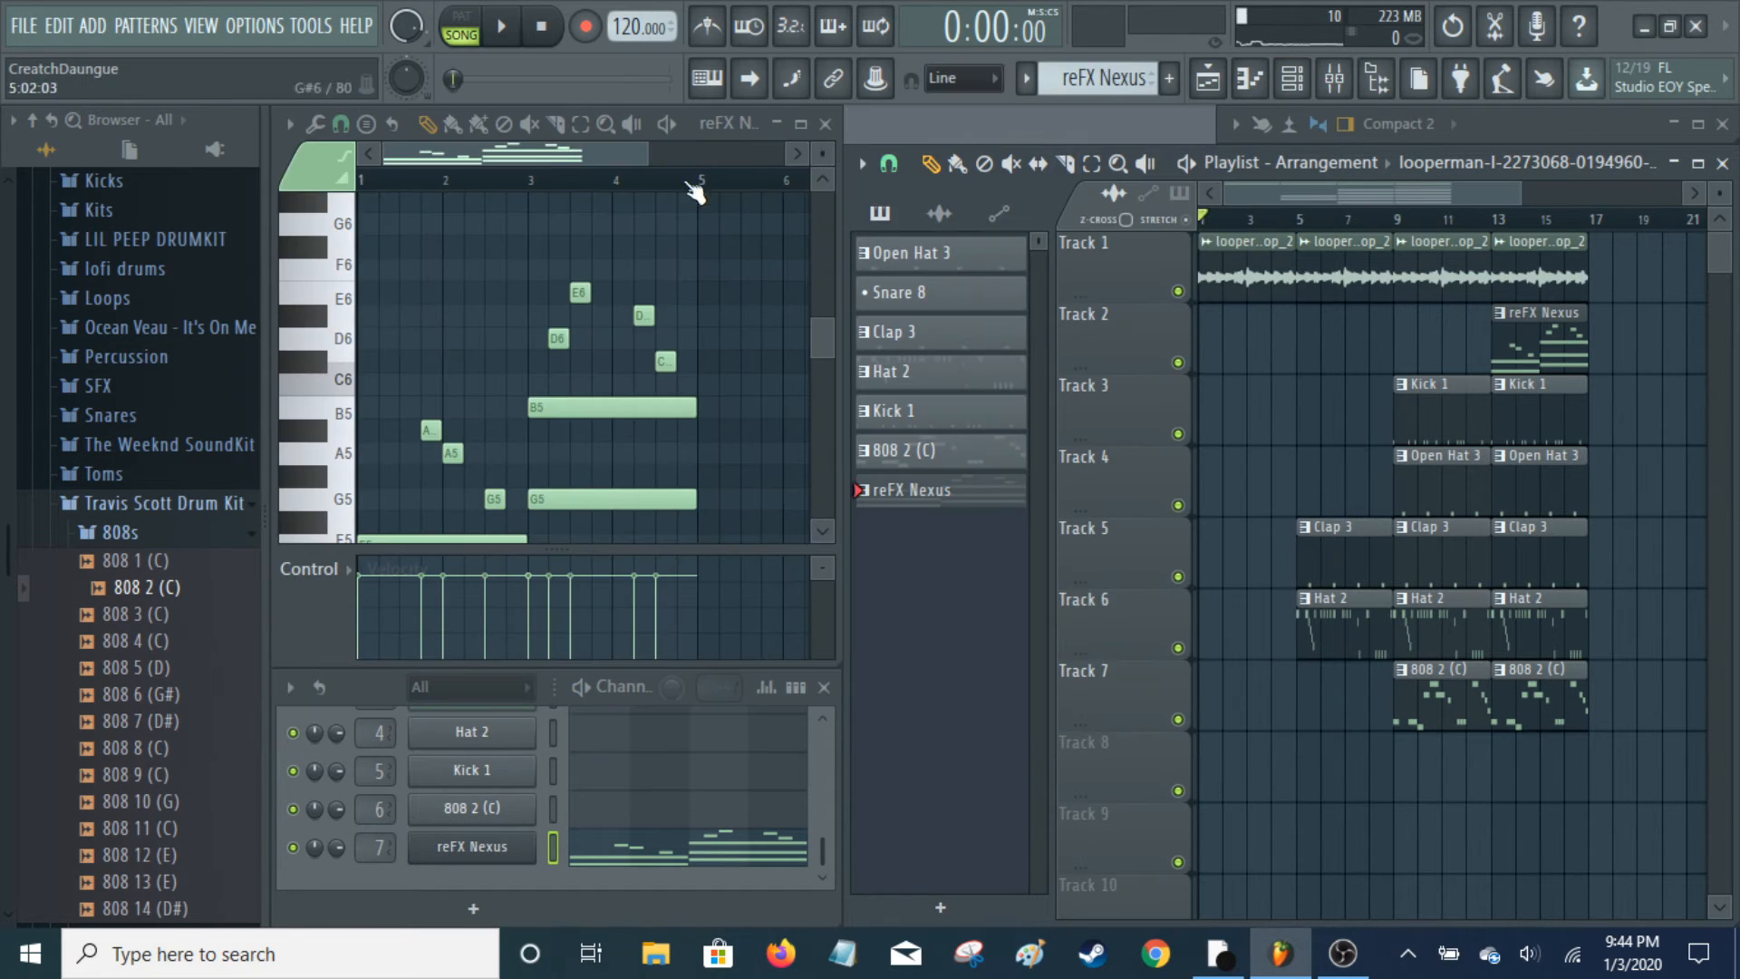
Examine the reFX Nexus notes in the piano roll and play the melody alone in pattern mode
{"action": "scroll", "coordinate": [530, 337], "scroll_direction": "down", "scroll_amount": 5}
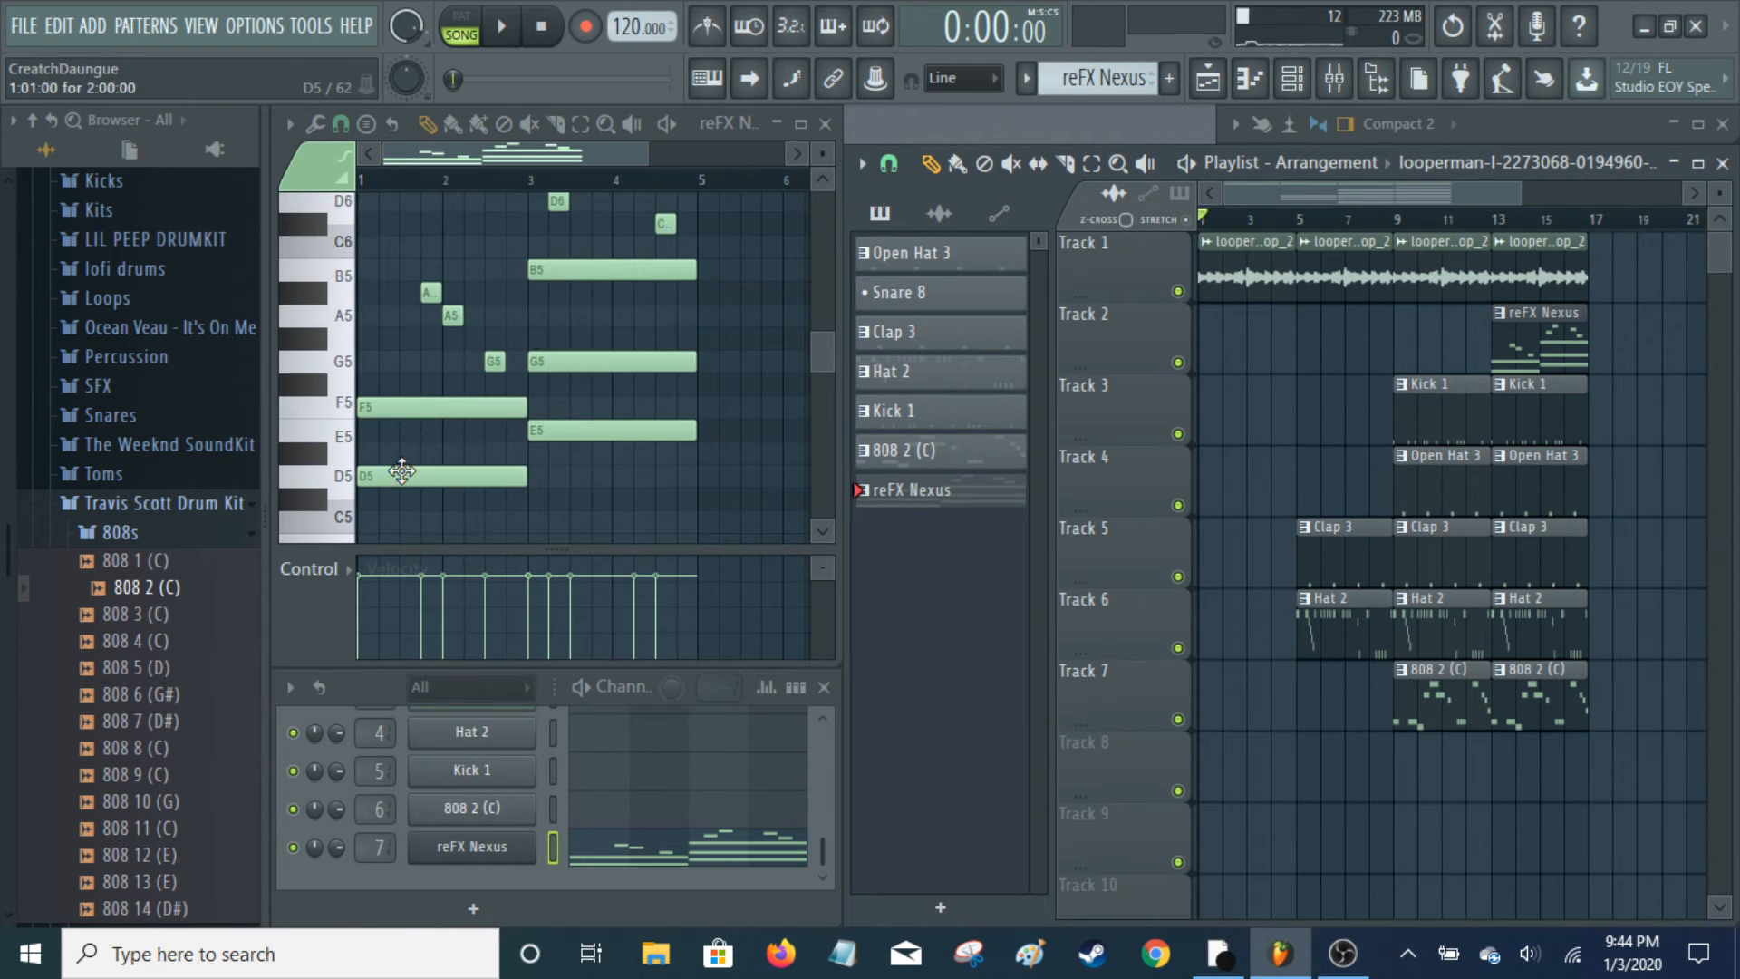
{"action": "scroll", "coordinate": [537, 399], "scroll_direction": "up", "scroll_amount": 4}
{"action": "scroll", "coordinate": [532, 396], "scroll_direction": "down", "scroll_amount": 3}
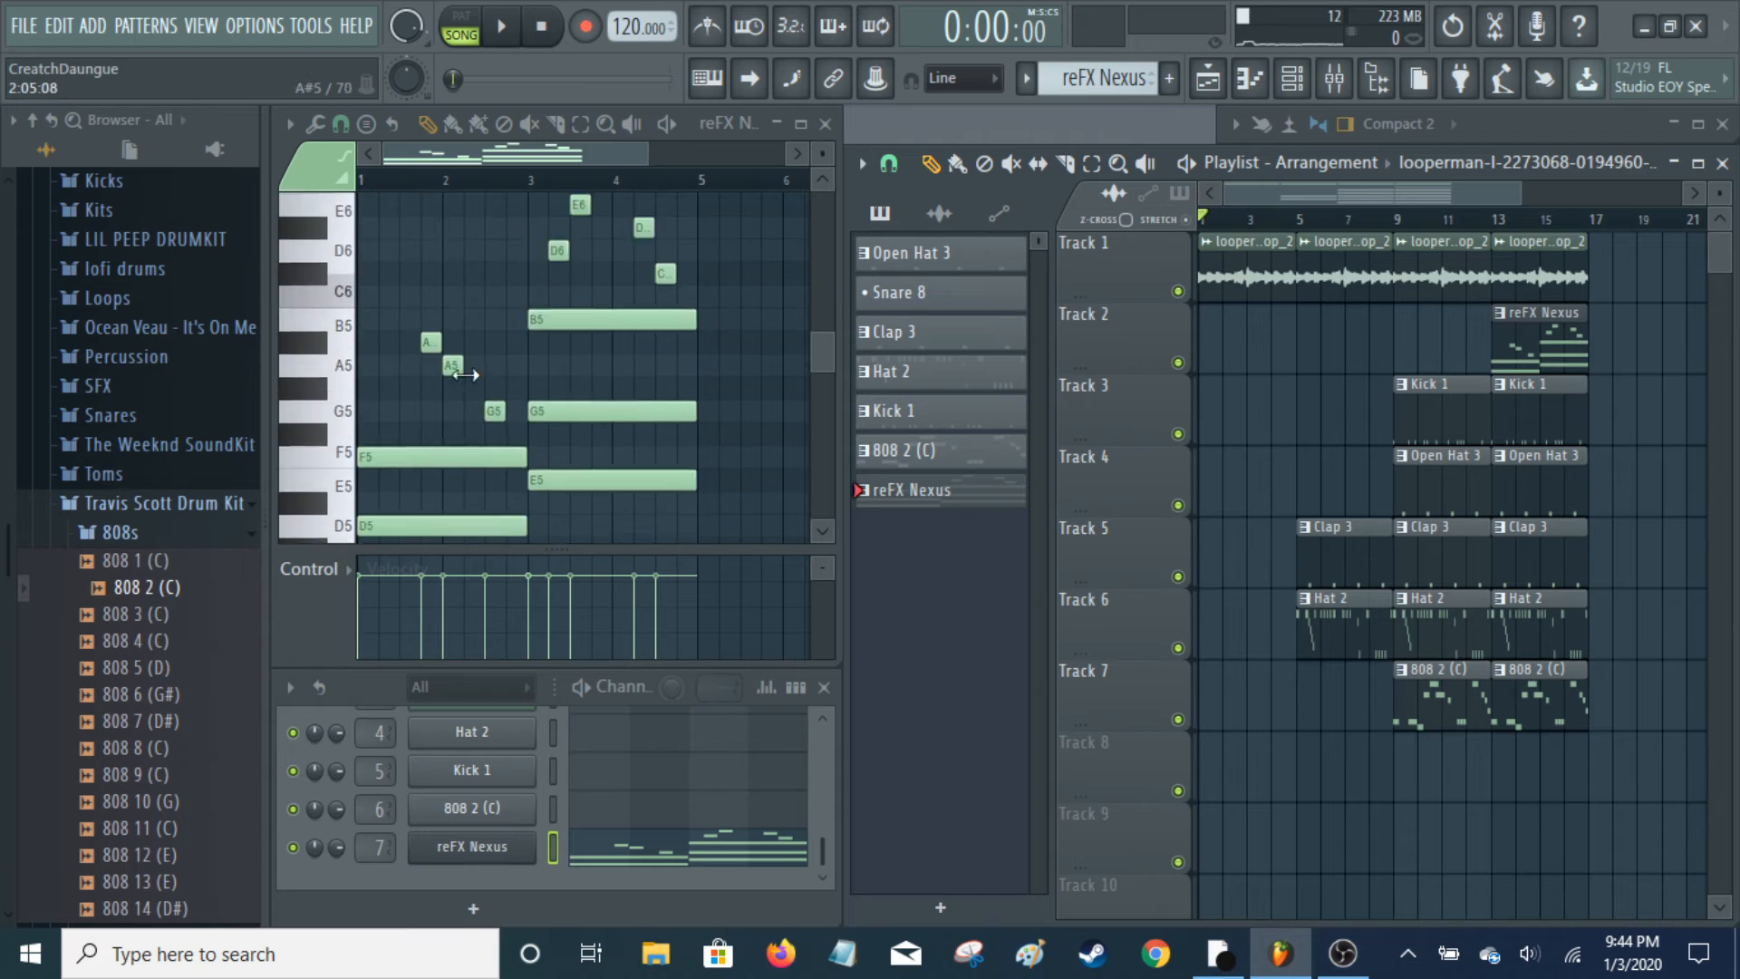
{"action": "scroll", "coordinate": [465, 374], "scroll_direction": "up", "scroll_amount": 2}
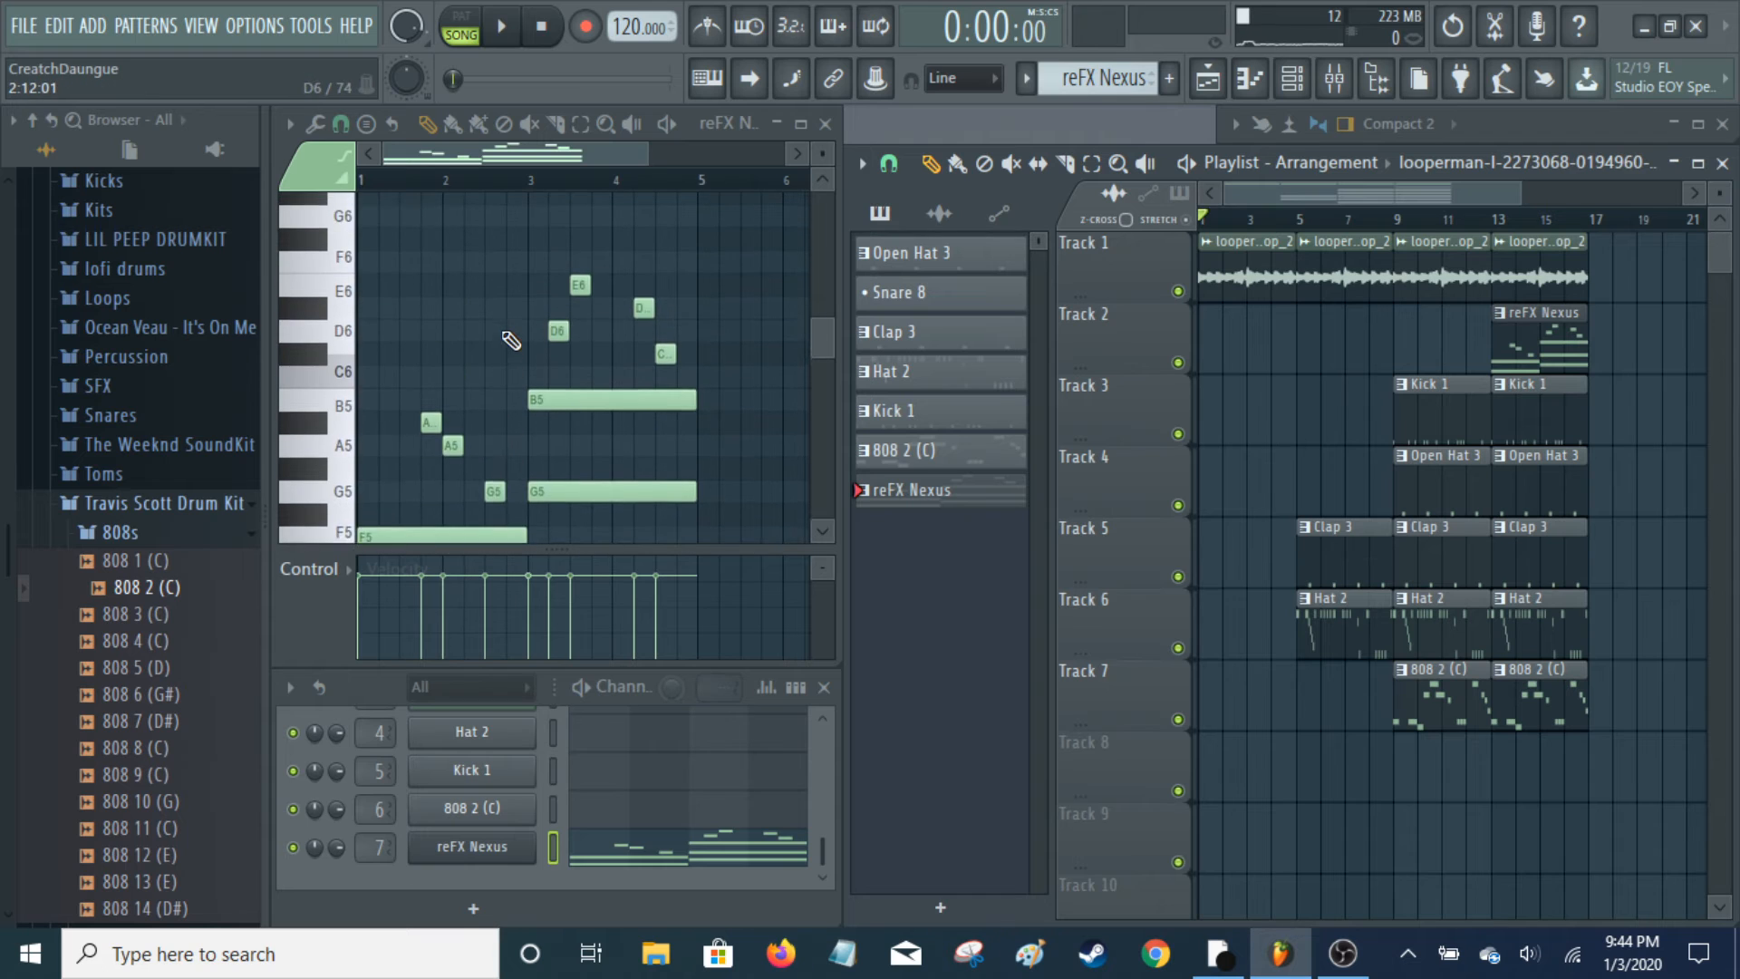
{"action": "left_click", "coordinate": [467, 18]}
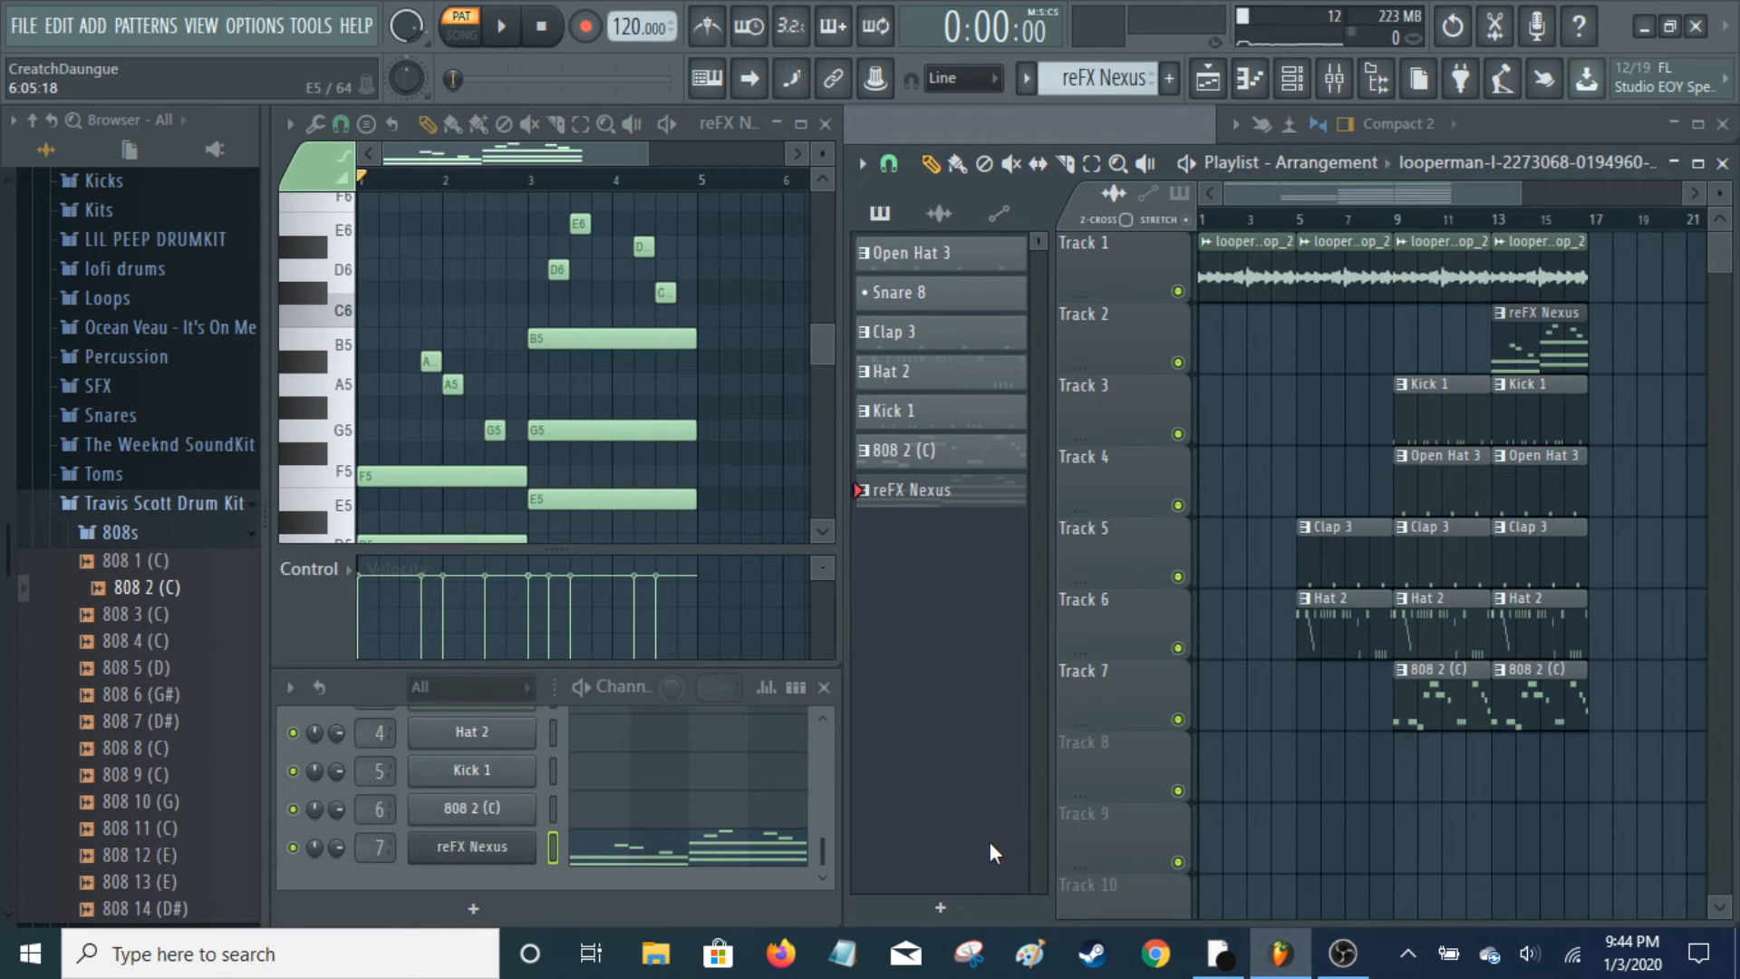
{"action": "key", "text": "space"}
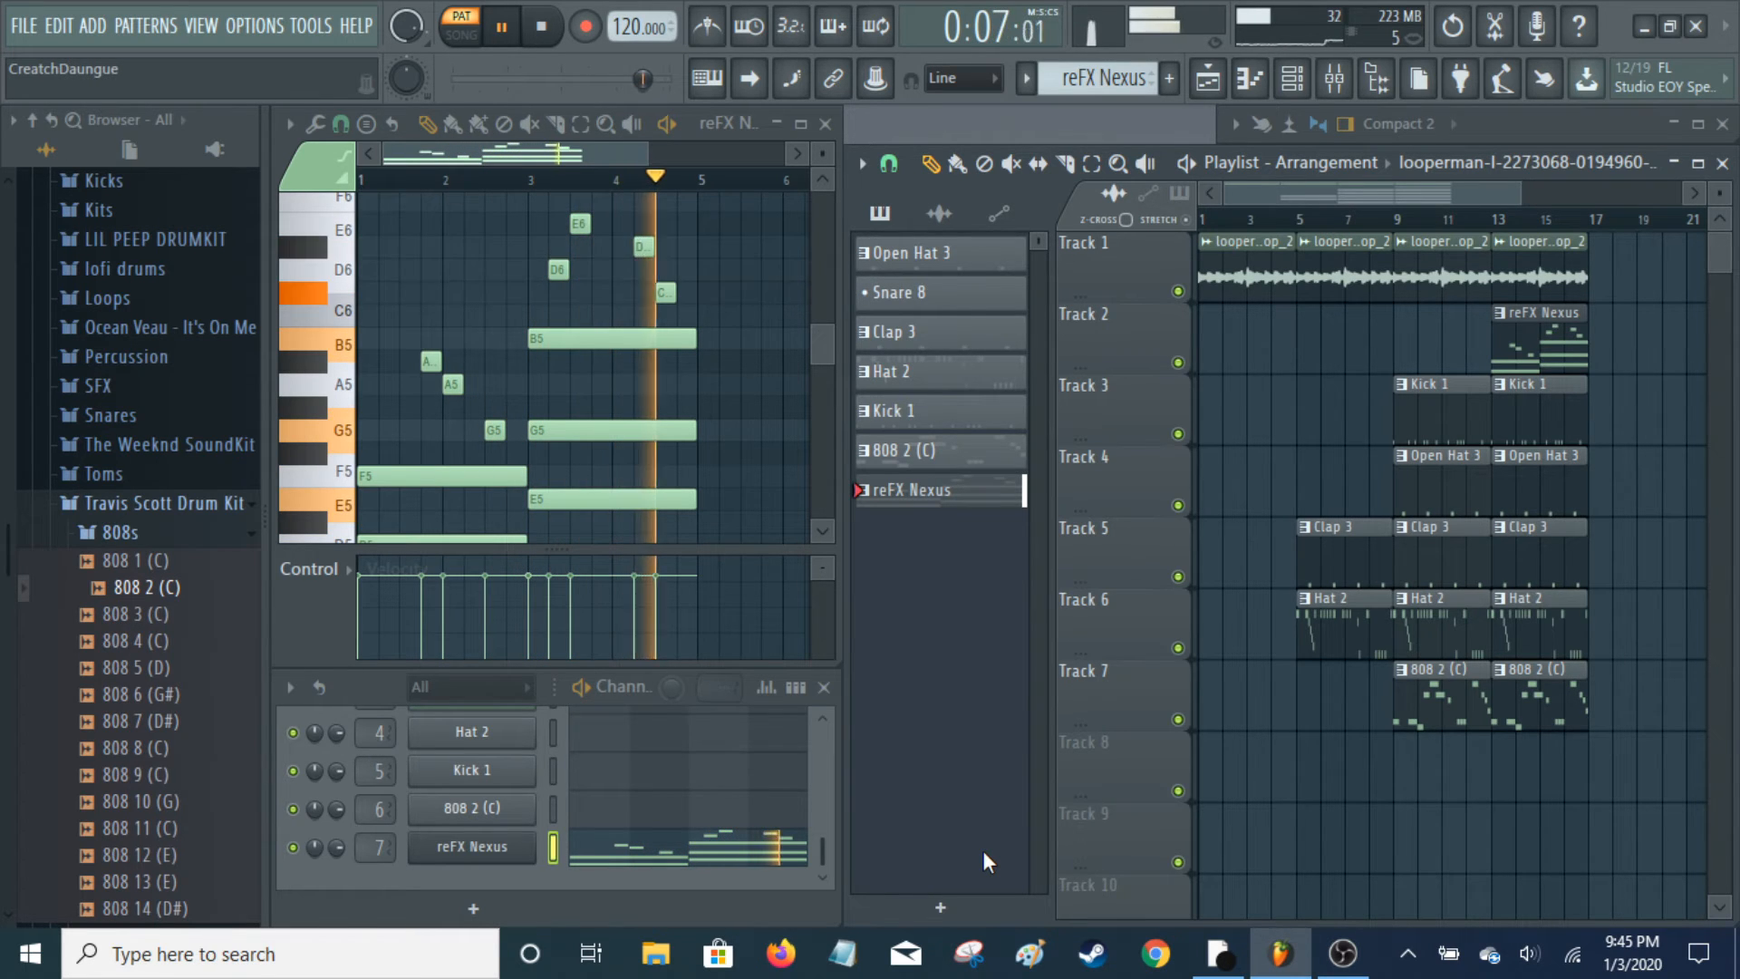
{"action": "key", "text": "space"}
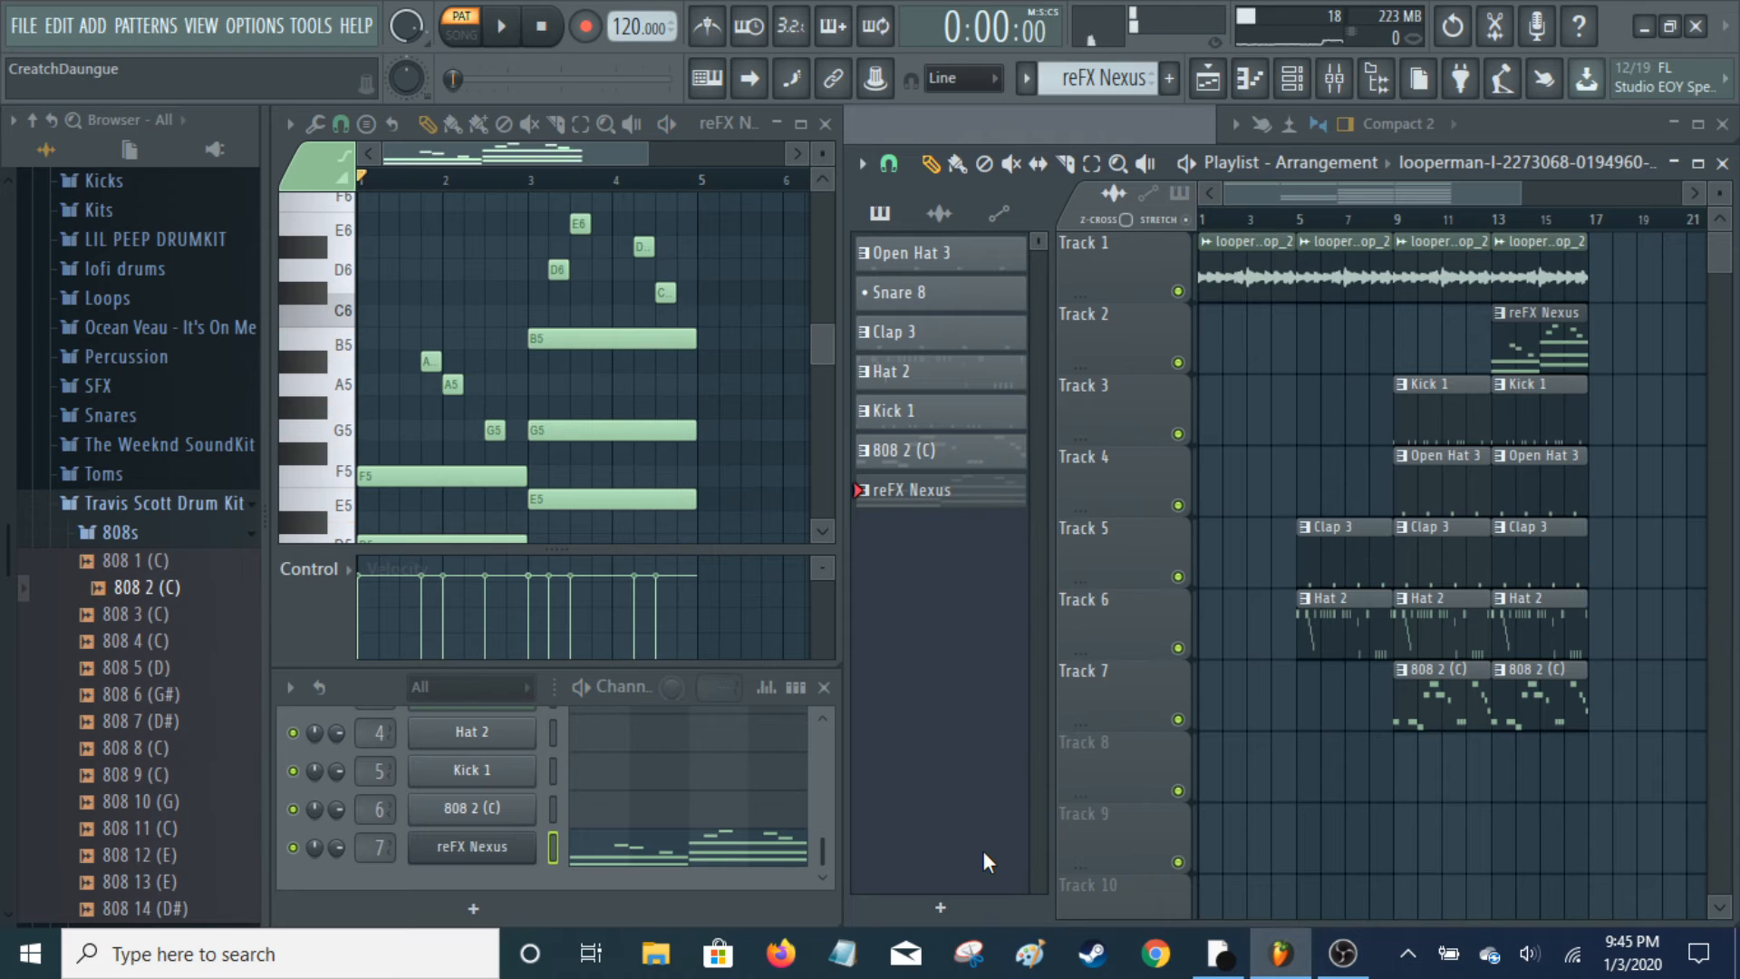
Show the Open Hat 3 pattern's notes in the piano roll and play the pattern
{"action": "left_click", "coordinate": [982, 252]}
{"action": "scroll", "coordinate": [748, 775], "scroll_direction": "up", "scroll_amount": 3}
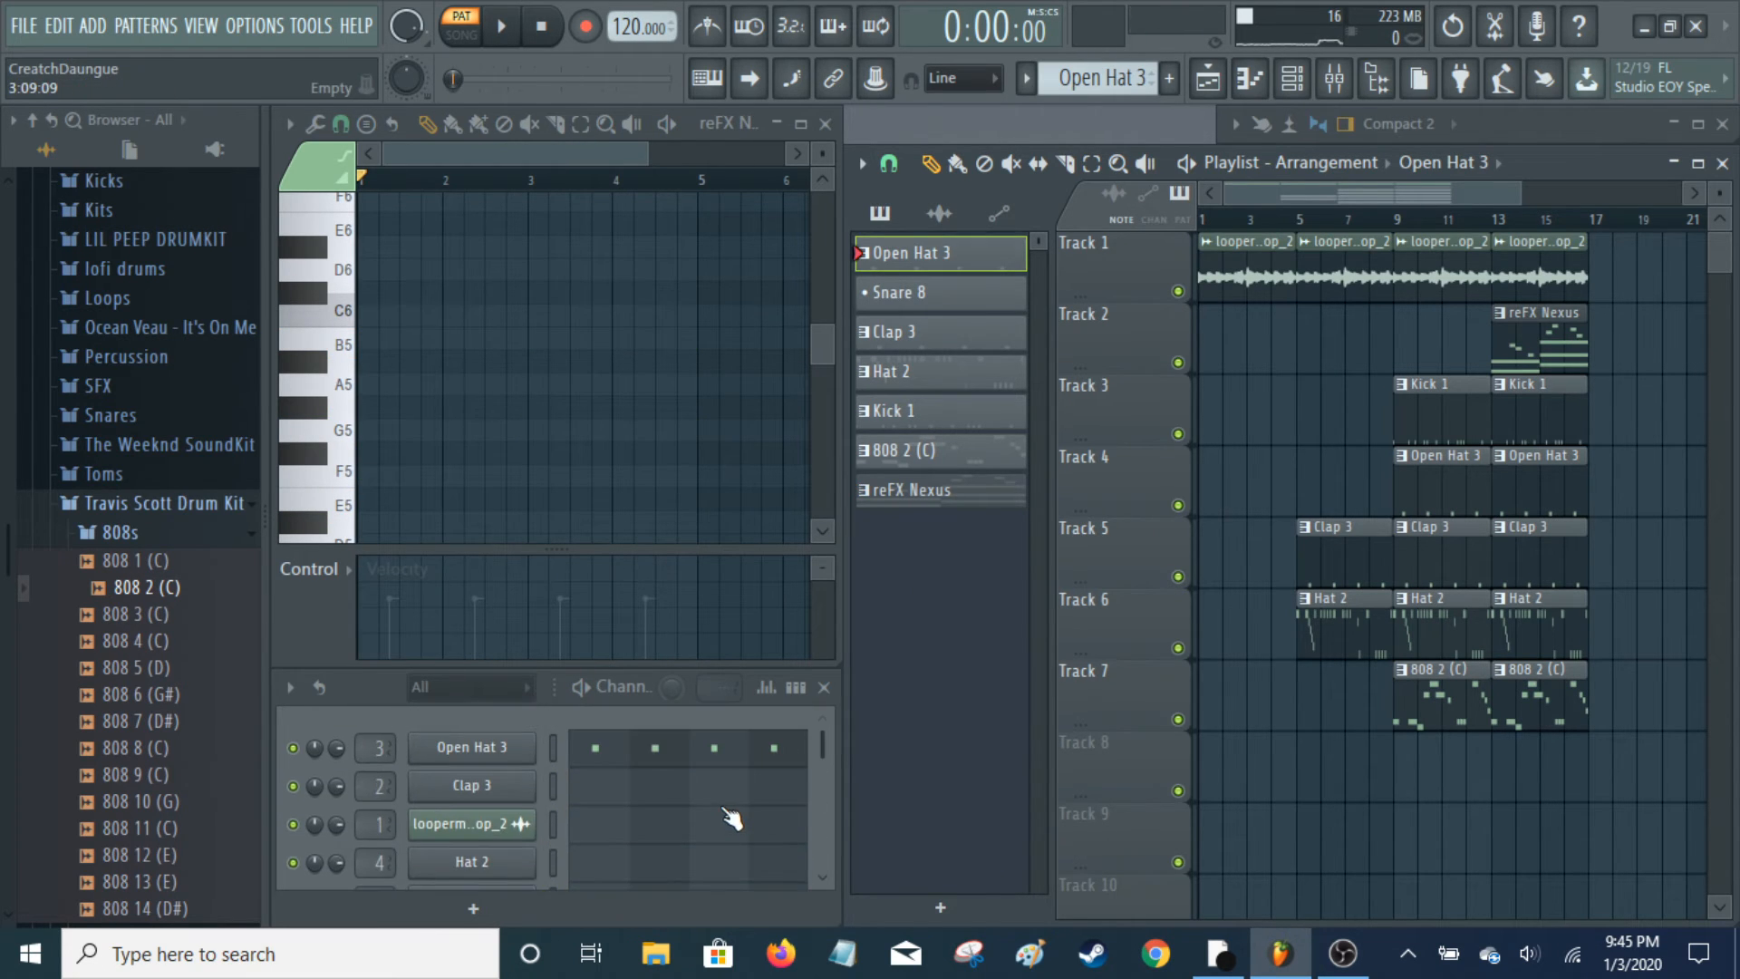
{"action": "left_click", "coordinate": [722, 748]}
{"action": "scroll", "coordinate": [673, 369], "scroll_direction": "down", "scroll_amount": 4}
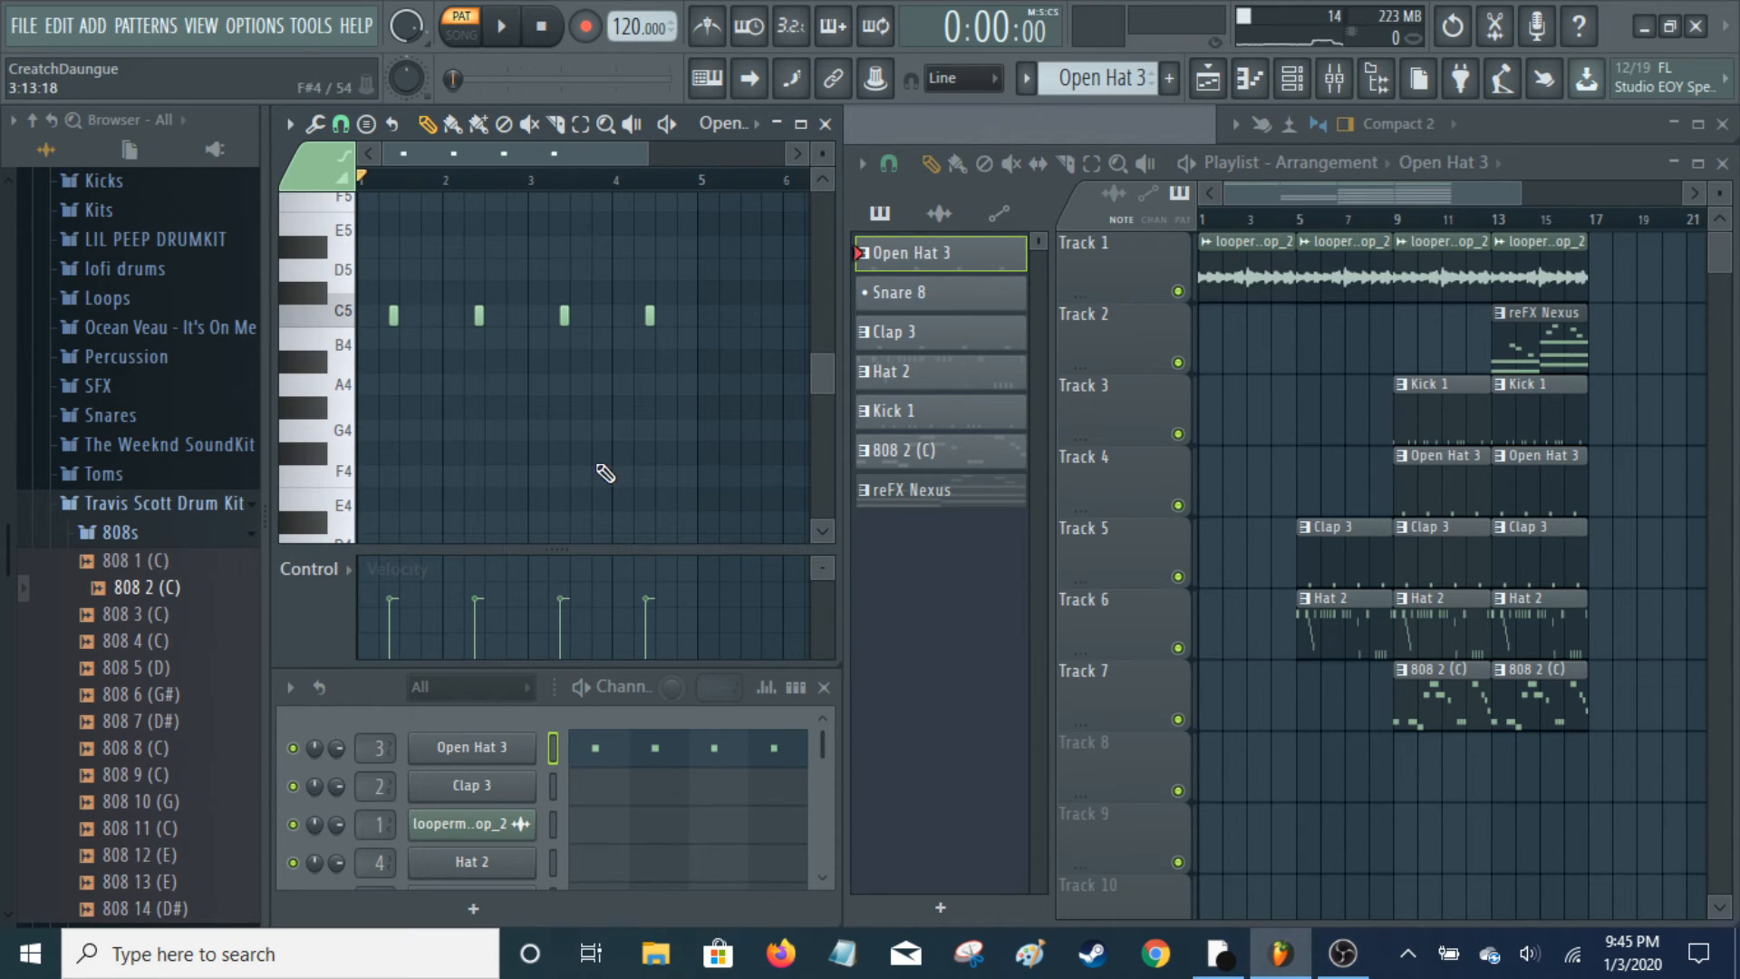
{"action": "scroll", "coordinate": [686, 465], "scroll_direction": "up", "scroll_amount": 2}
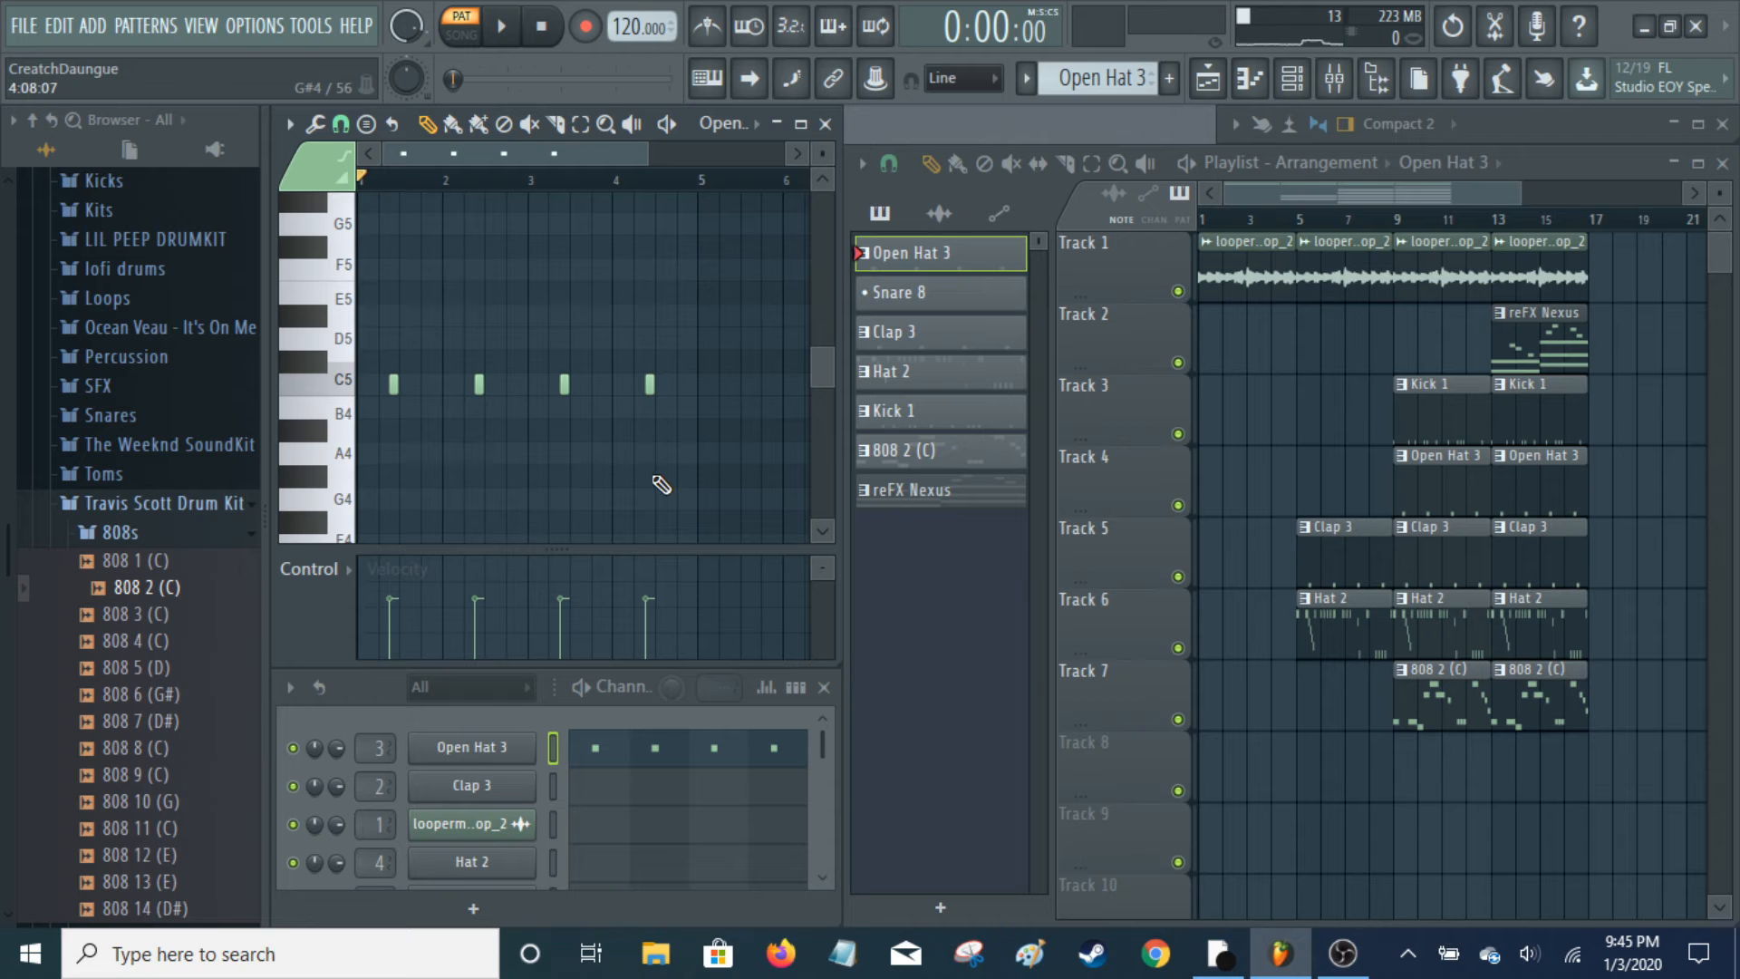
{"action": "key", "text": "space"}
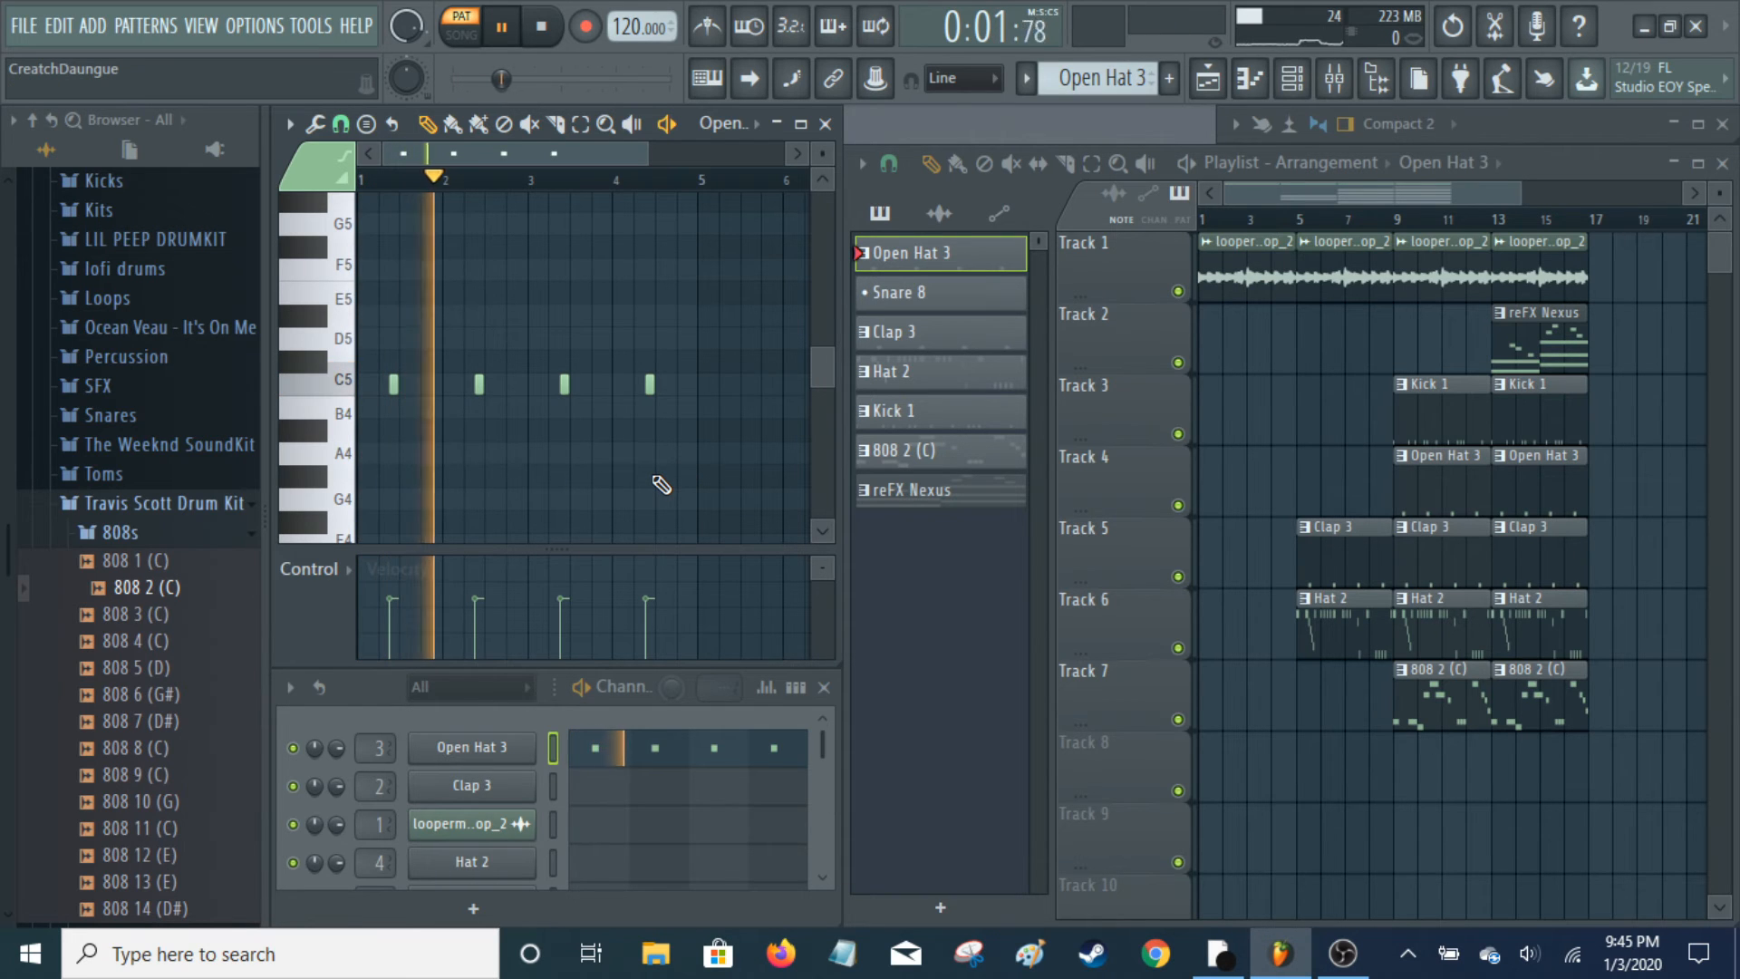
{"action": "key", "text": "space"}
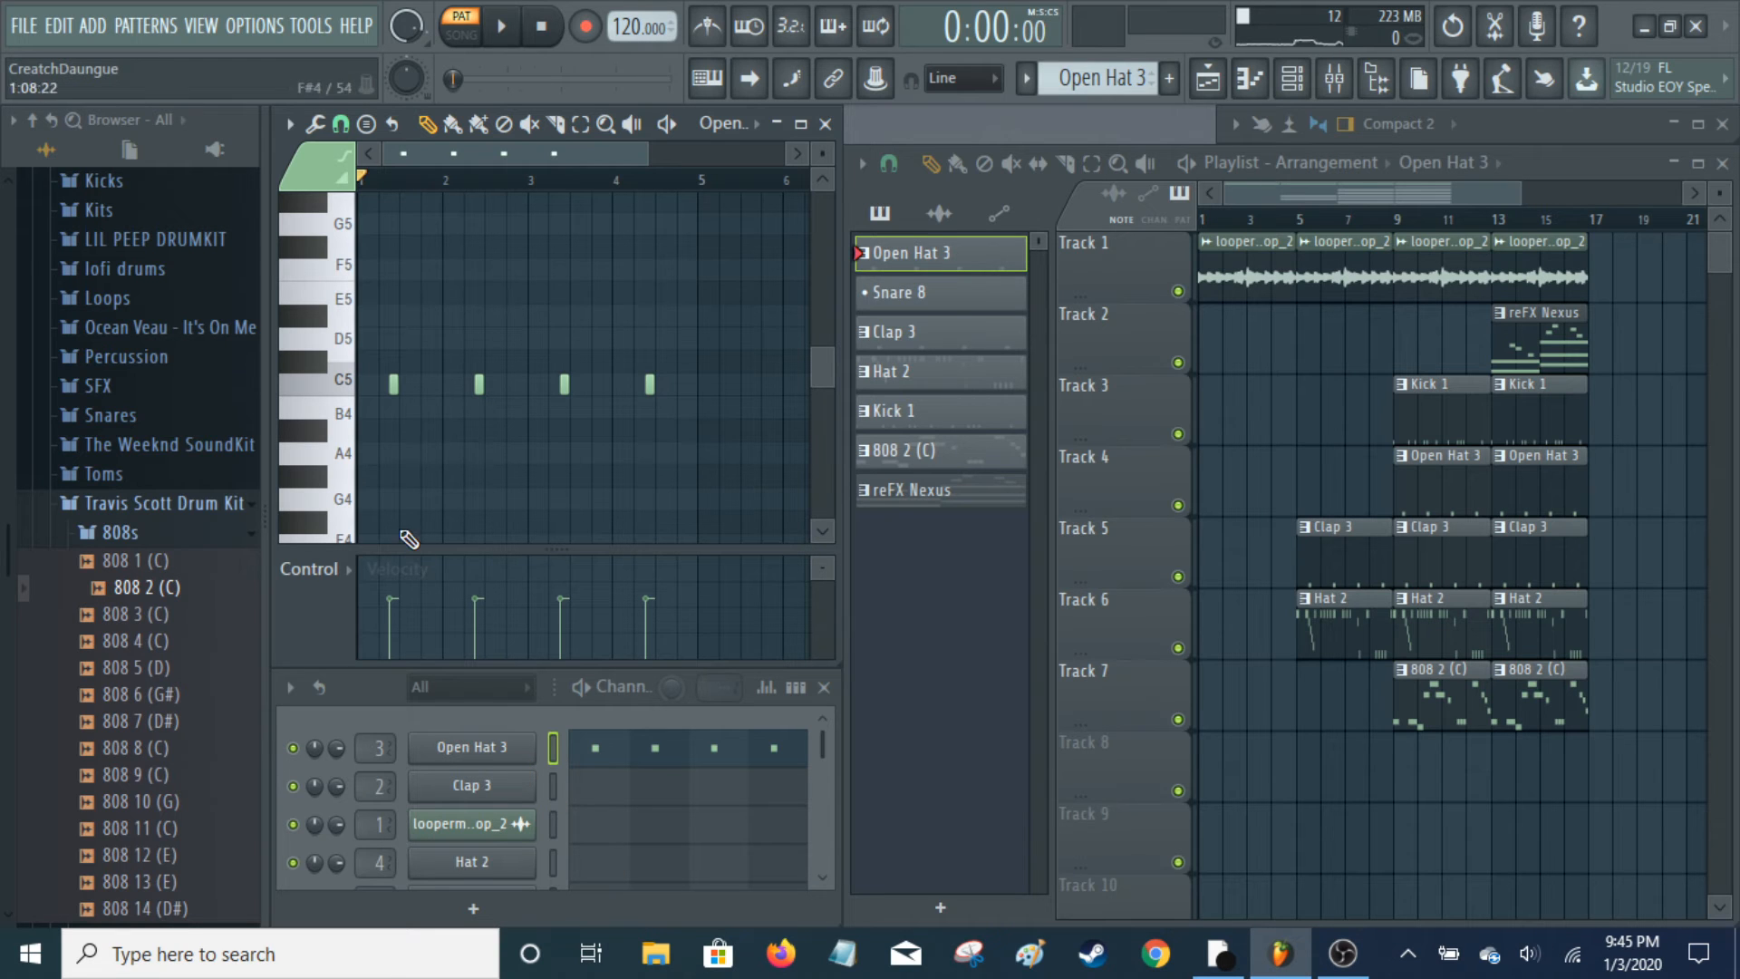
Move Clap 3 above the empty Snare 8 pattern and delete Snare 8 from the project
{"action": "left_click", "coordinate": [967, 293]}
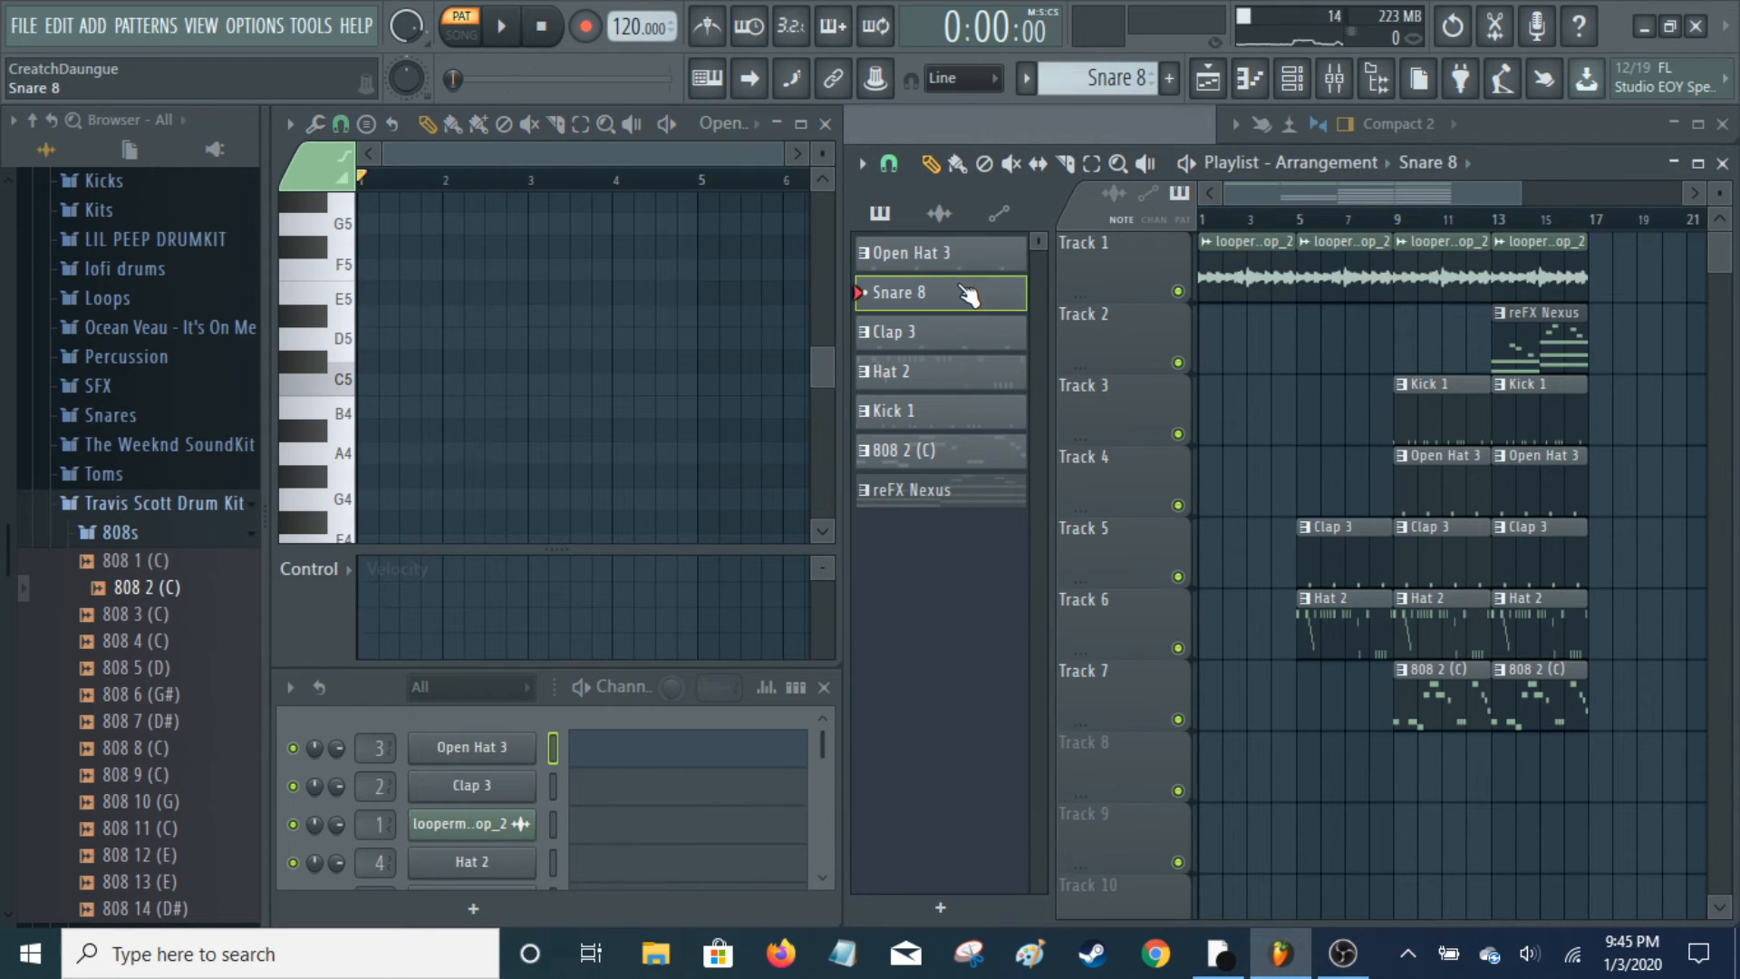
{"action": "left_click_drag", "start_coordinate": [974, 334], "coordinate": [963, 302]}
{"action": "right_click", "coordinate": [960, 345]}
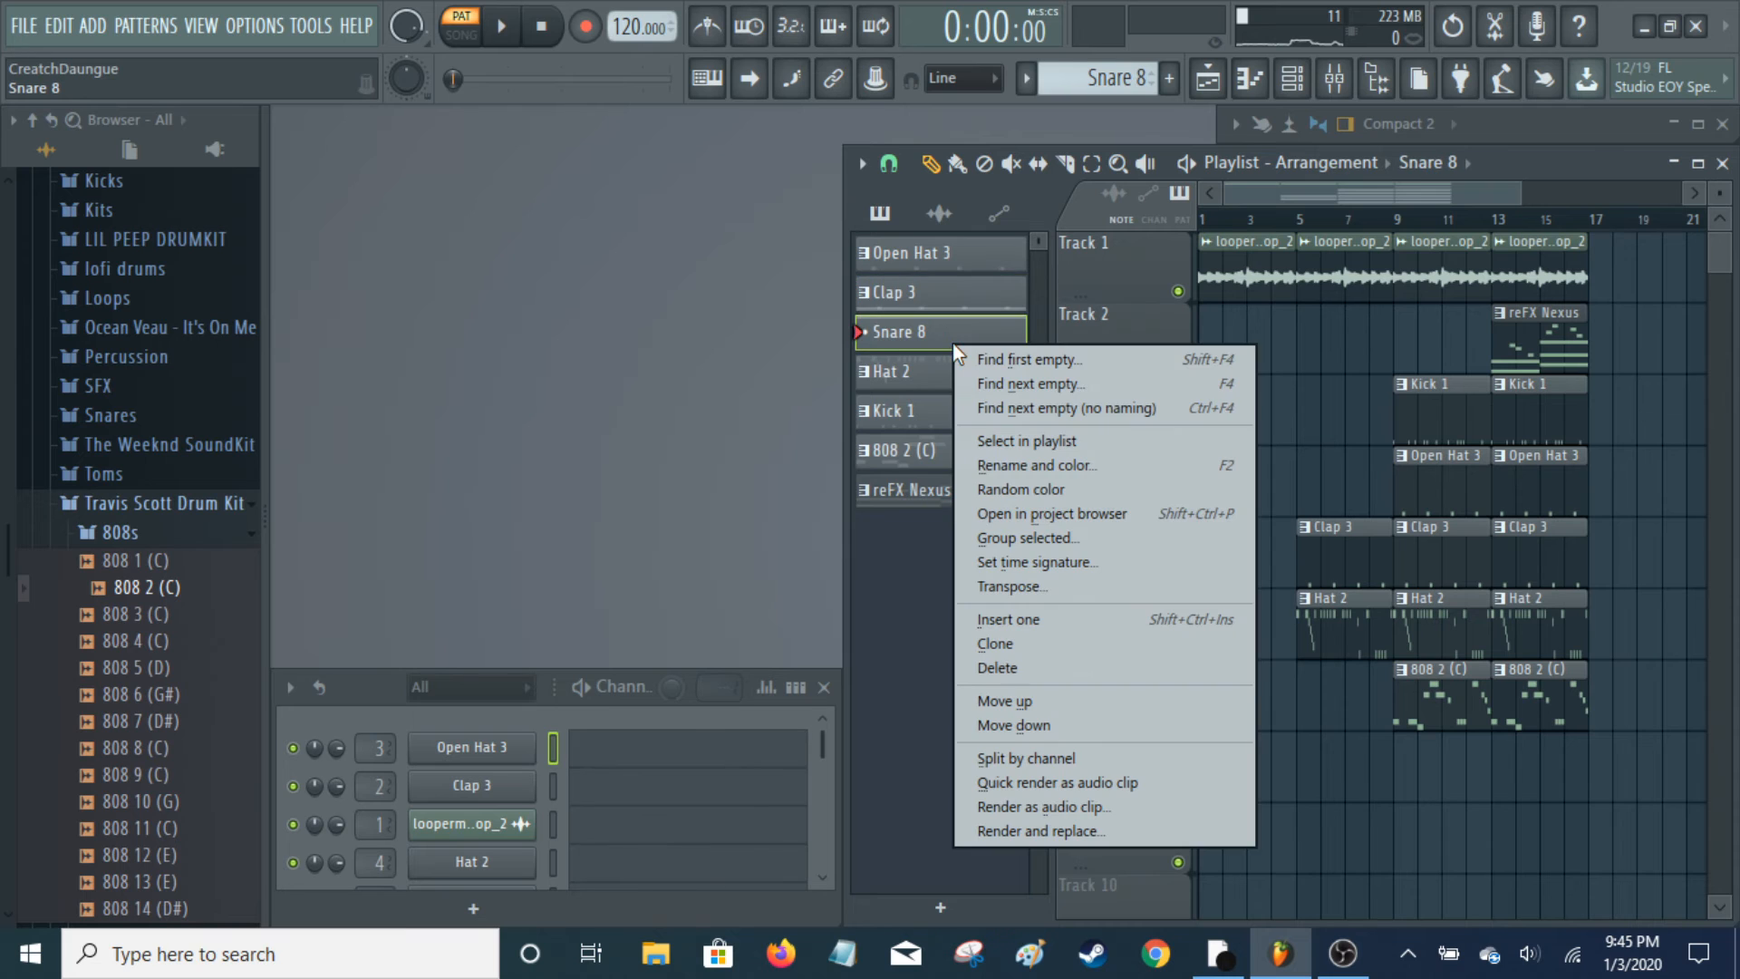
{"action": "left_click", "coordinate": [1009, 665]}
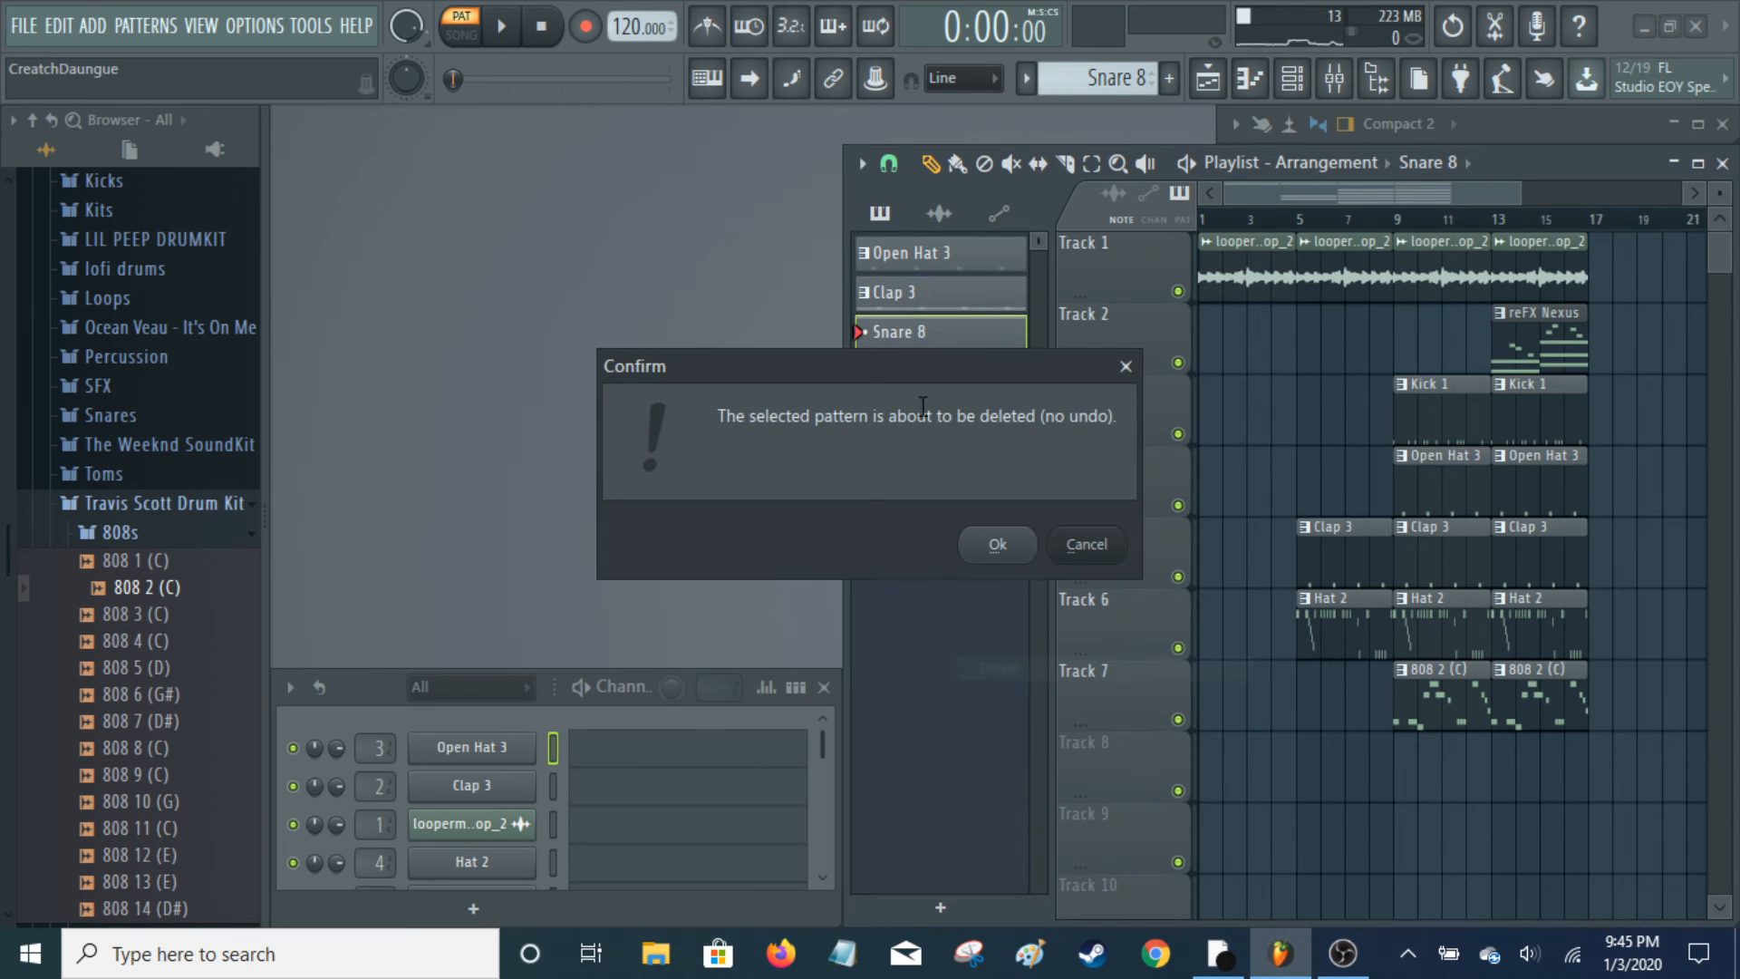
{"action": "left_click", "coordinate": [994, 543]}
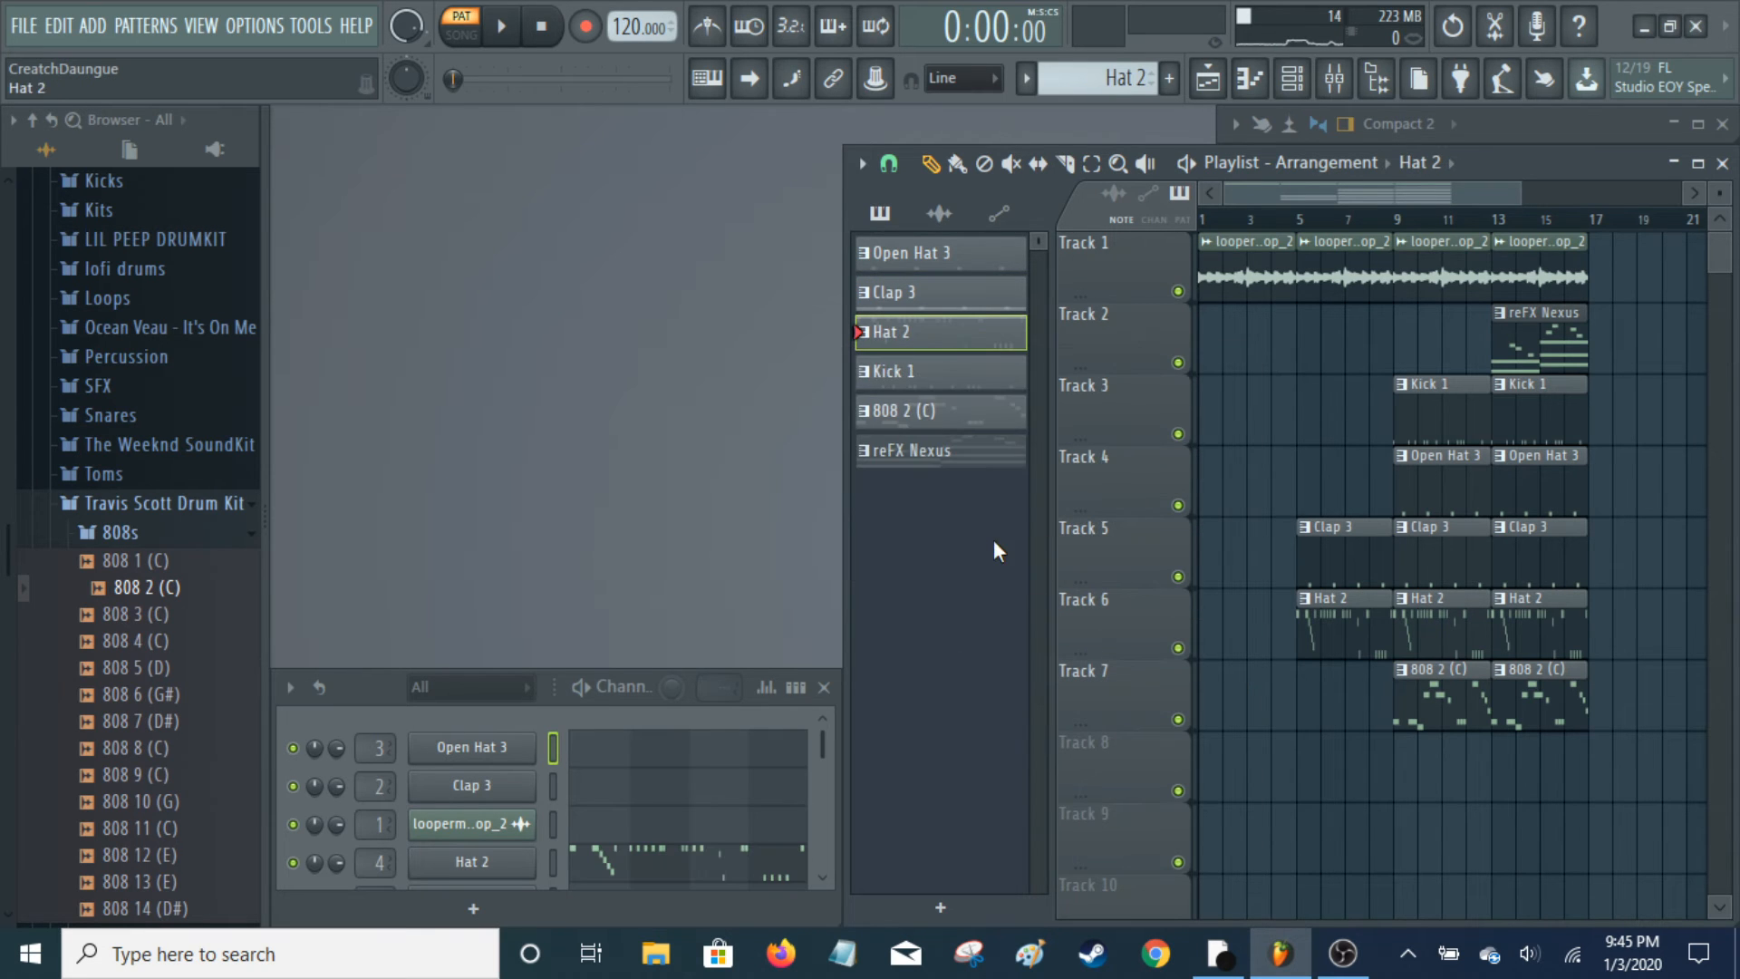
Show the Clap 3 pattern's notes, and inspect and audition its sample in the channel settings
{"action": "double_click", "coordinate": [952, 309]}
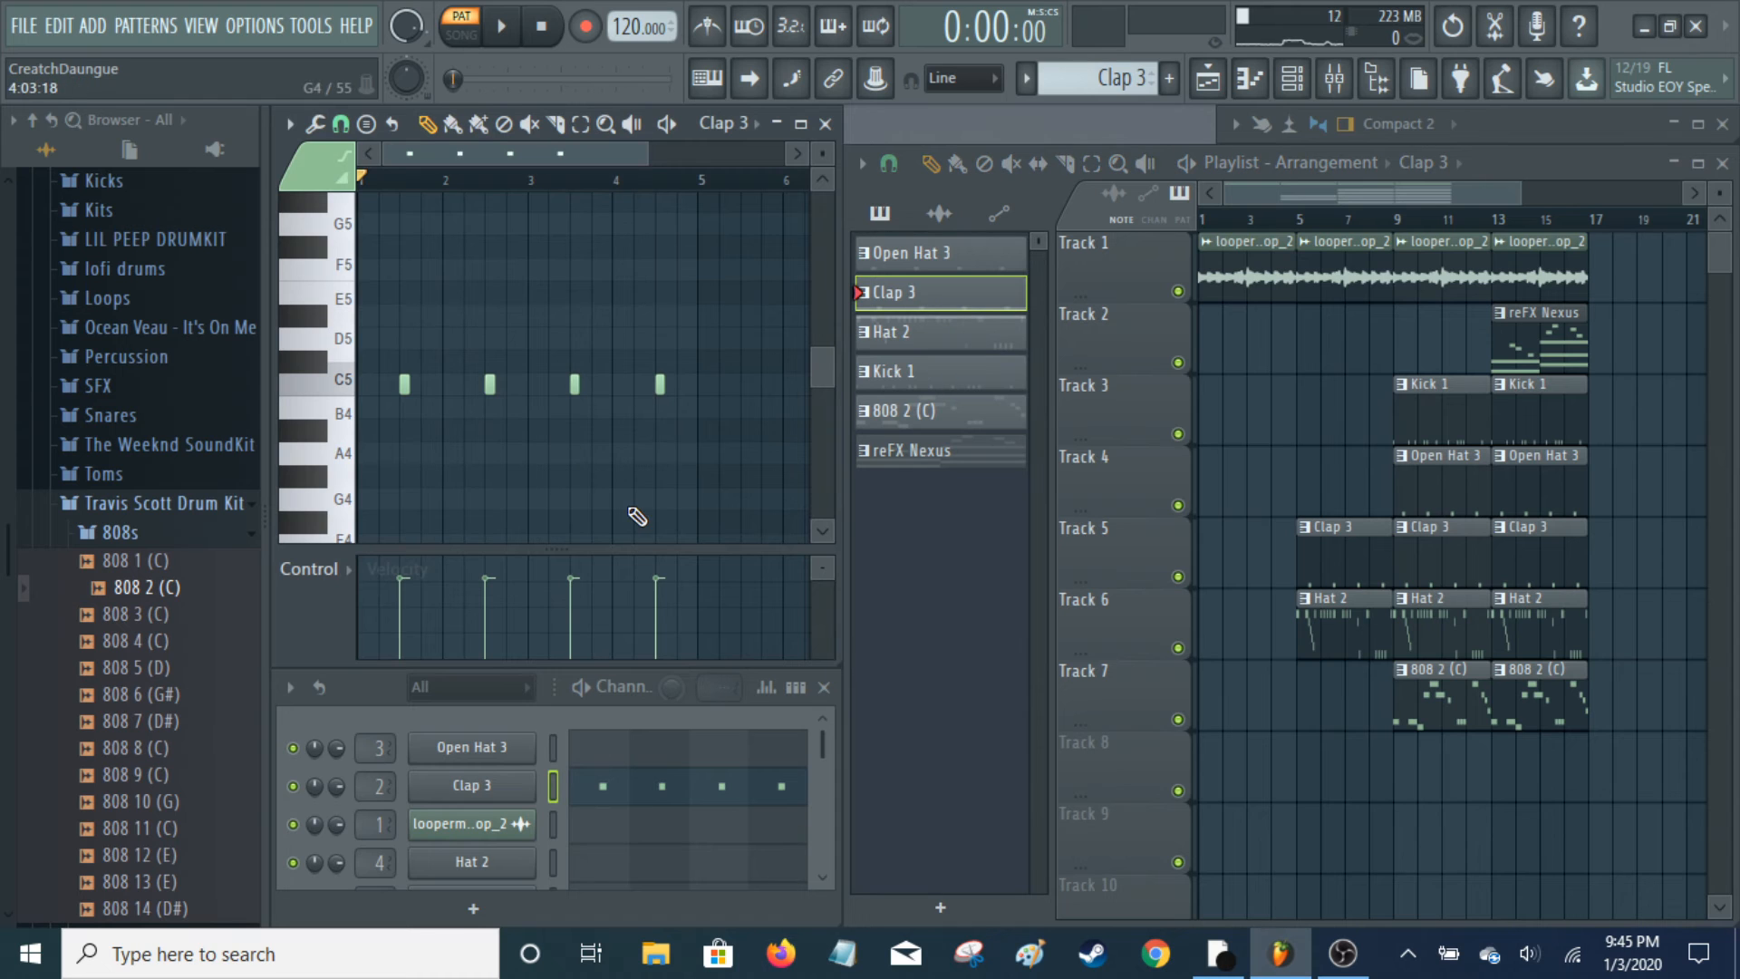
{"action": "left_click", "coordinate": [498, 791]}
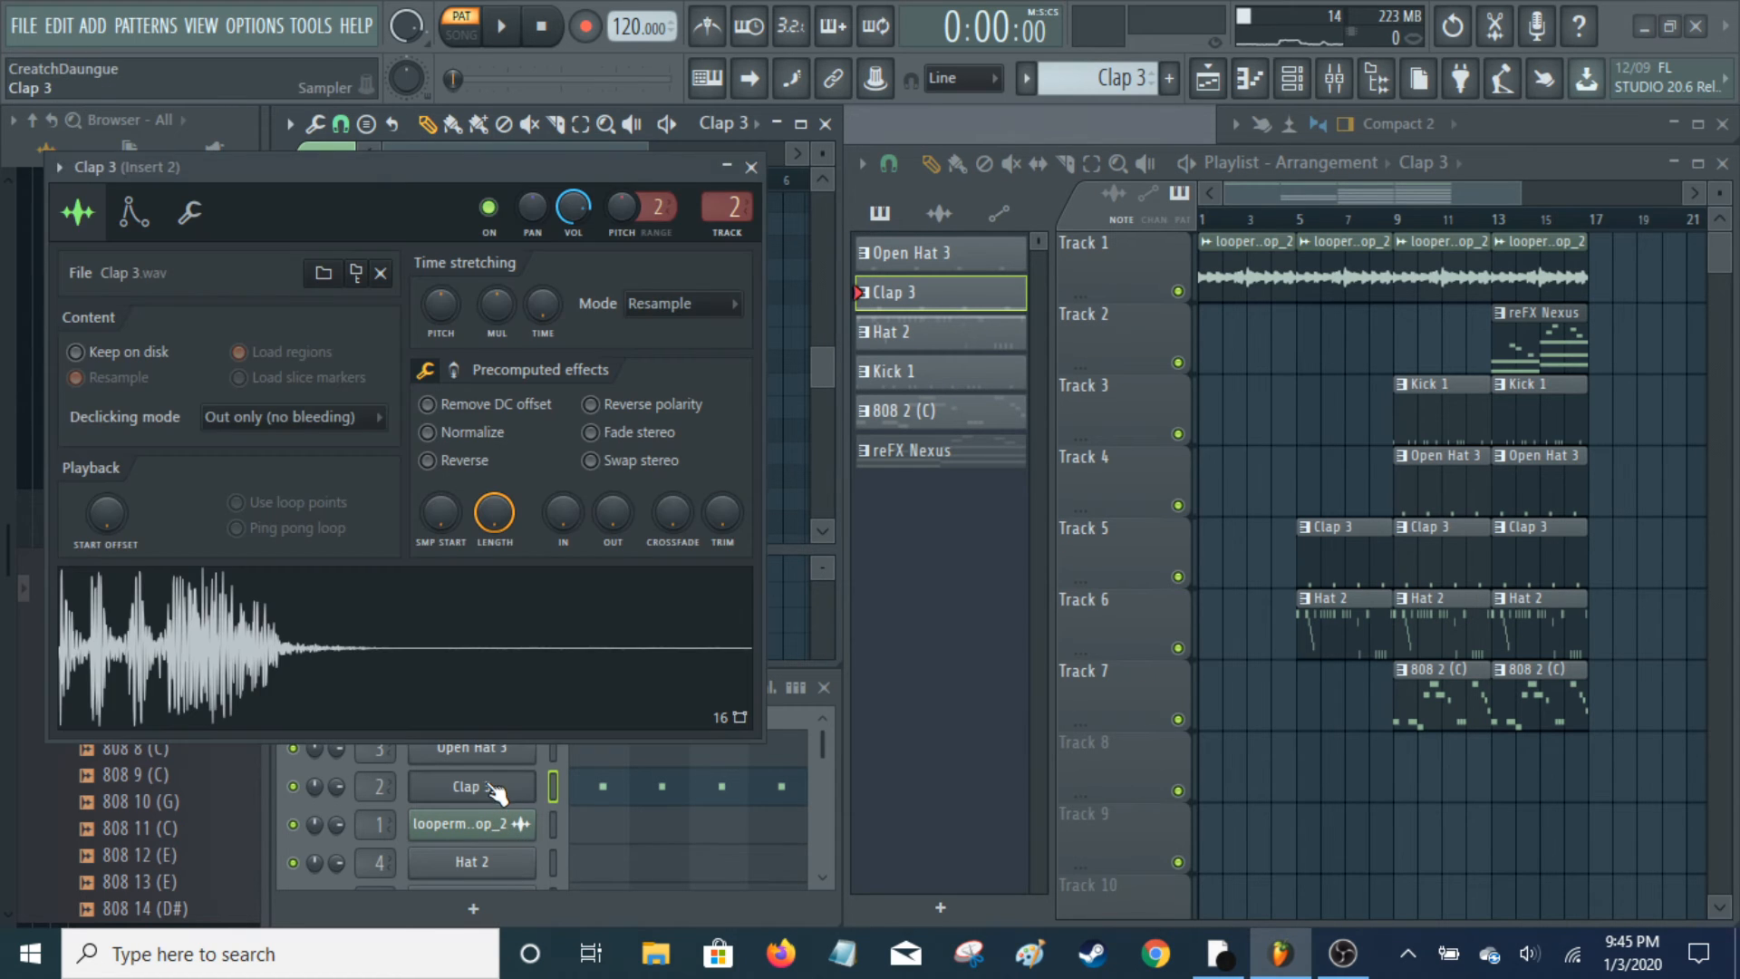
{"action": "left_click", "coordinate": [514, 660]}
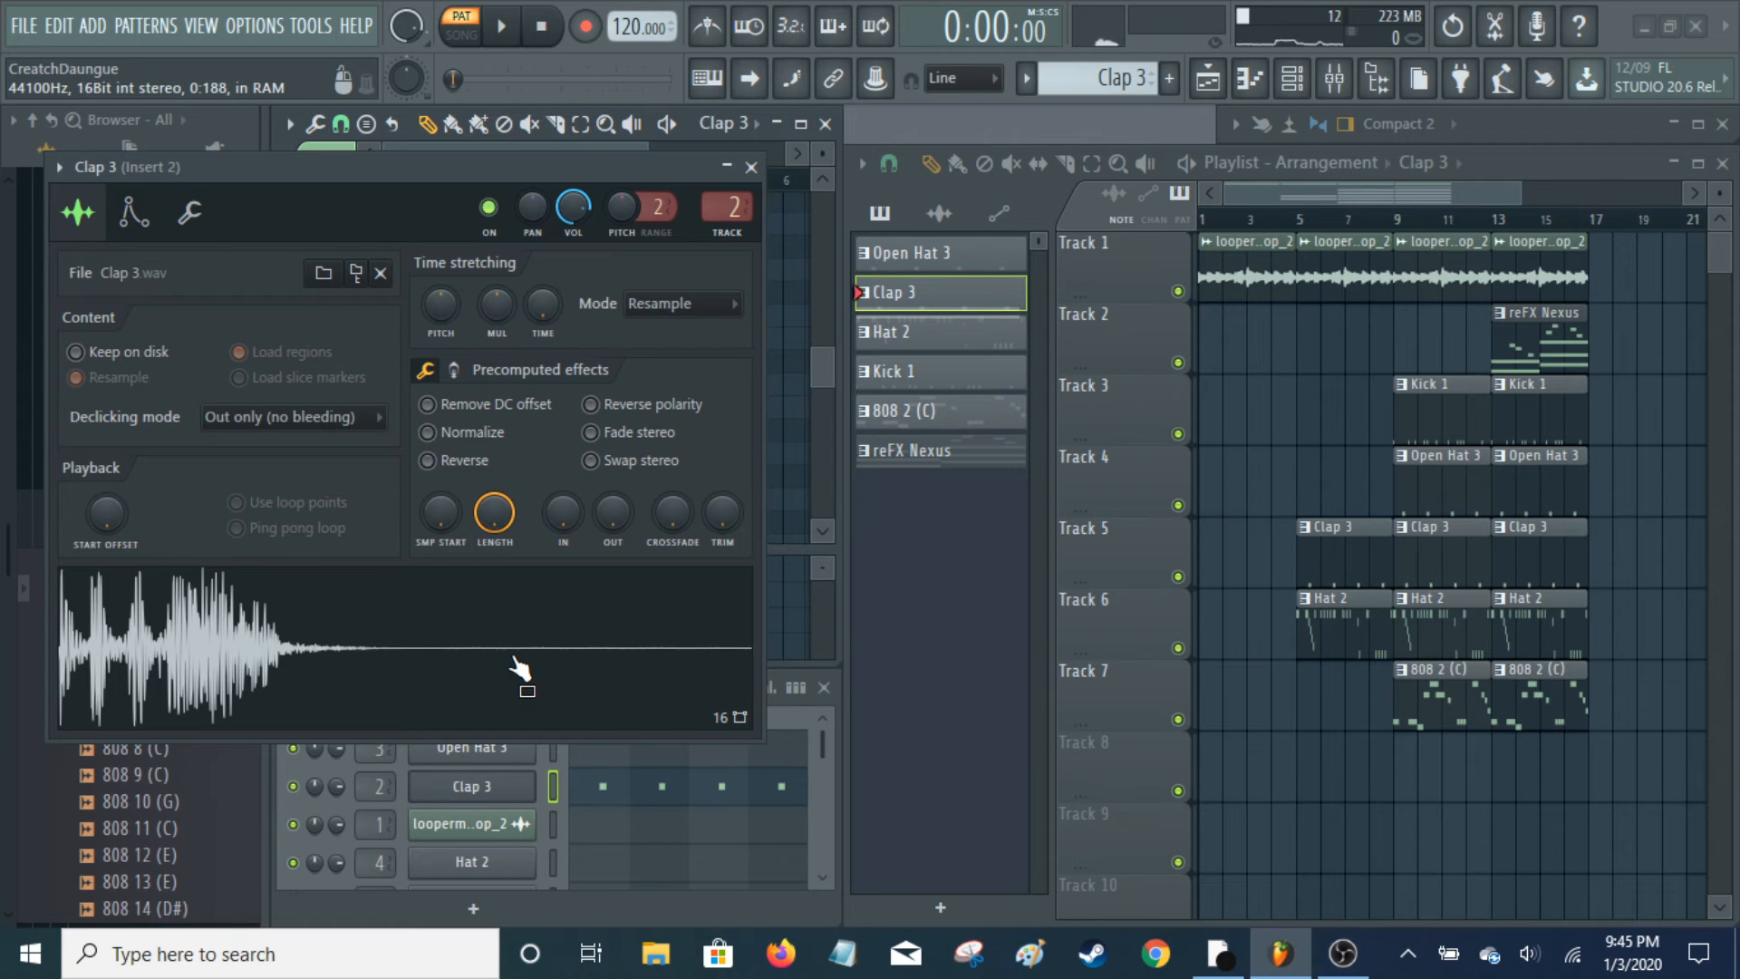
{"action": "left_click", "coordinate": [752, 167]}
Examine the Hat 2 pattern's piano roll notes and sample settings, and briefly play the pattern
{"action": "left_click", "coordinate": [978, 342]}
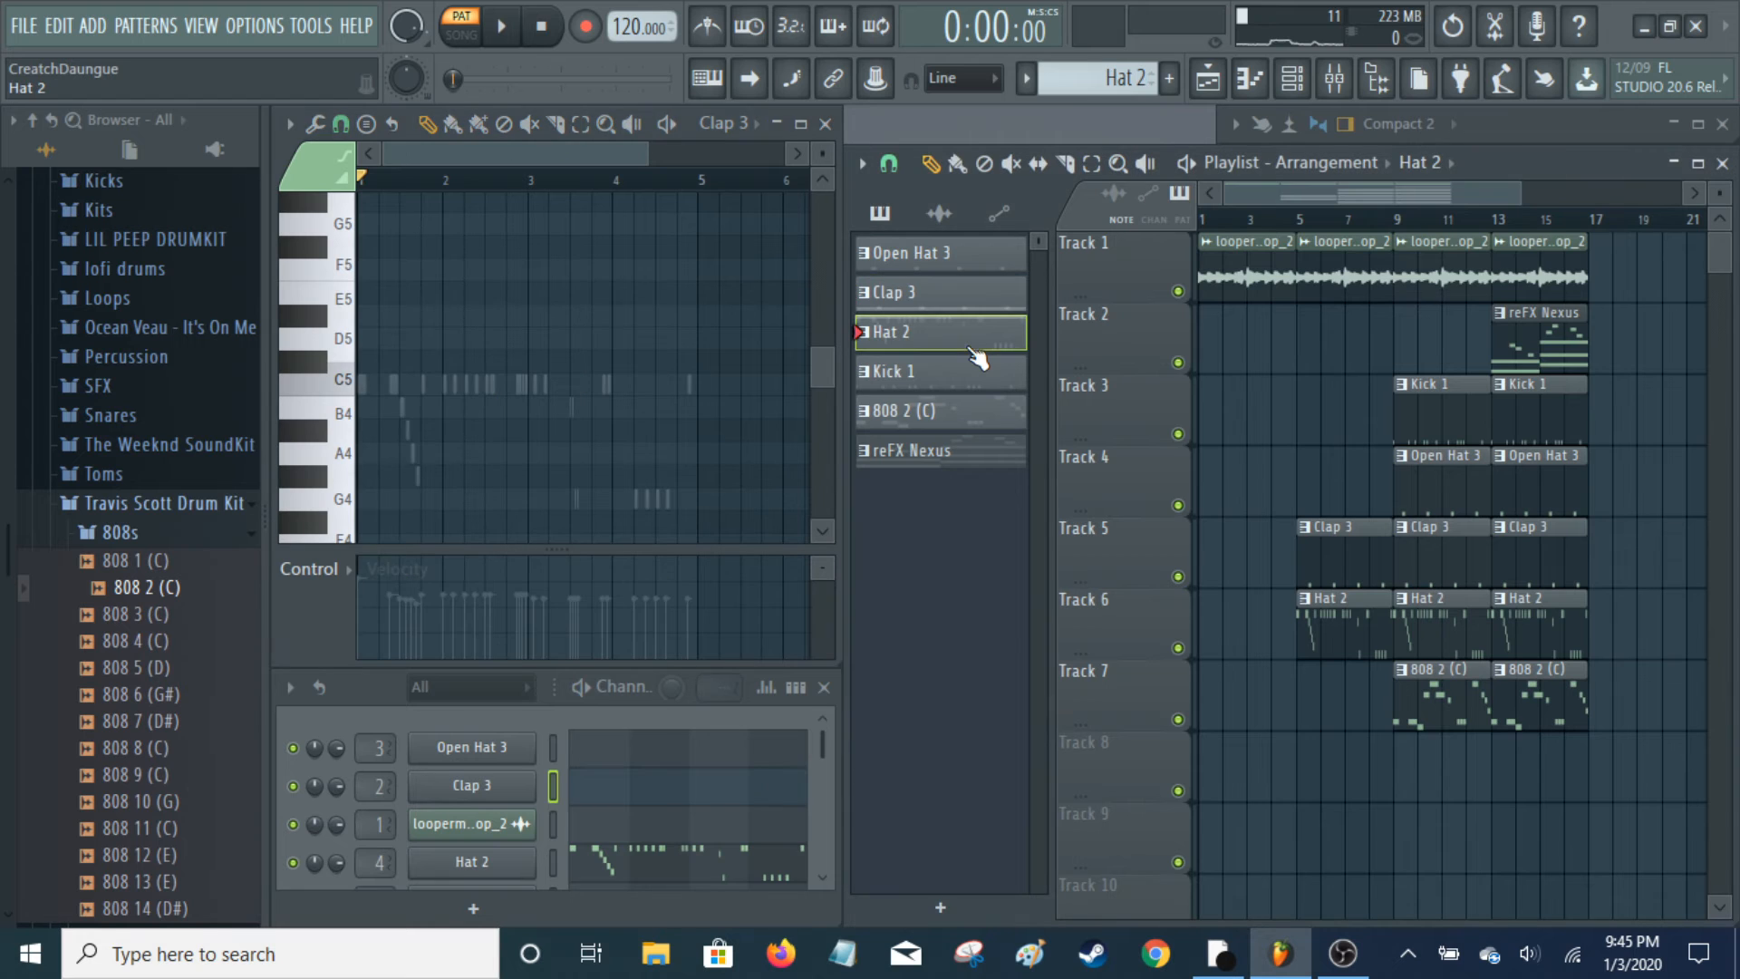
{"action": "scroll", "coordinate": [719, 816], "scroll_direction": "down", "scroll_amount": 3}
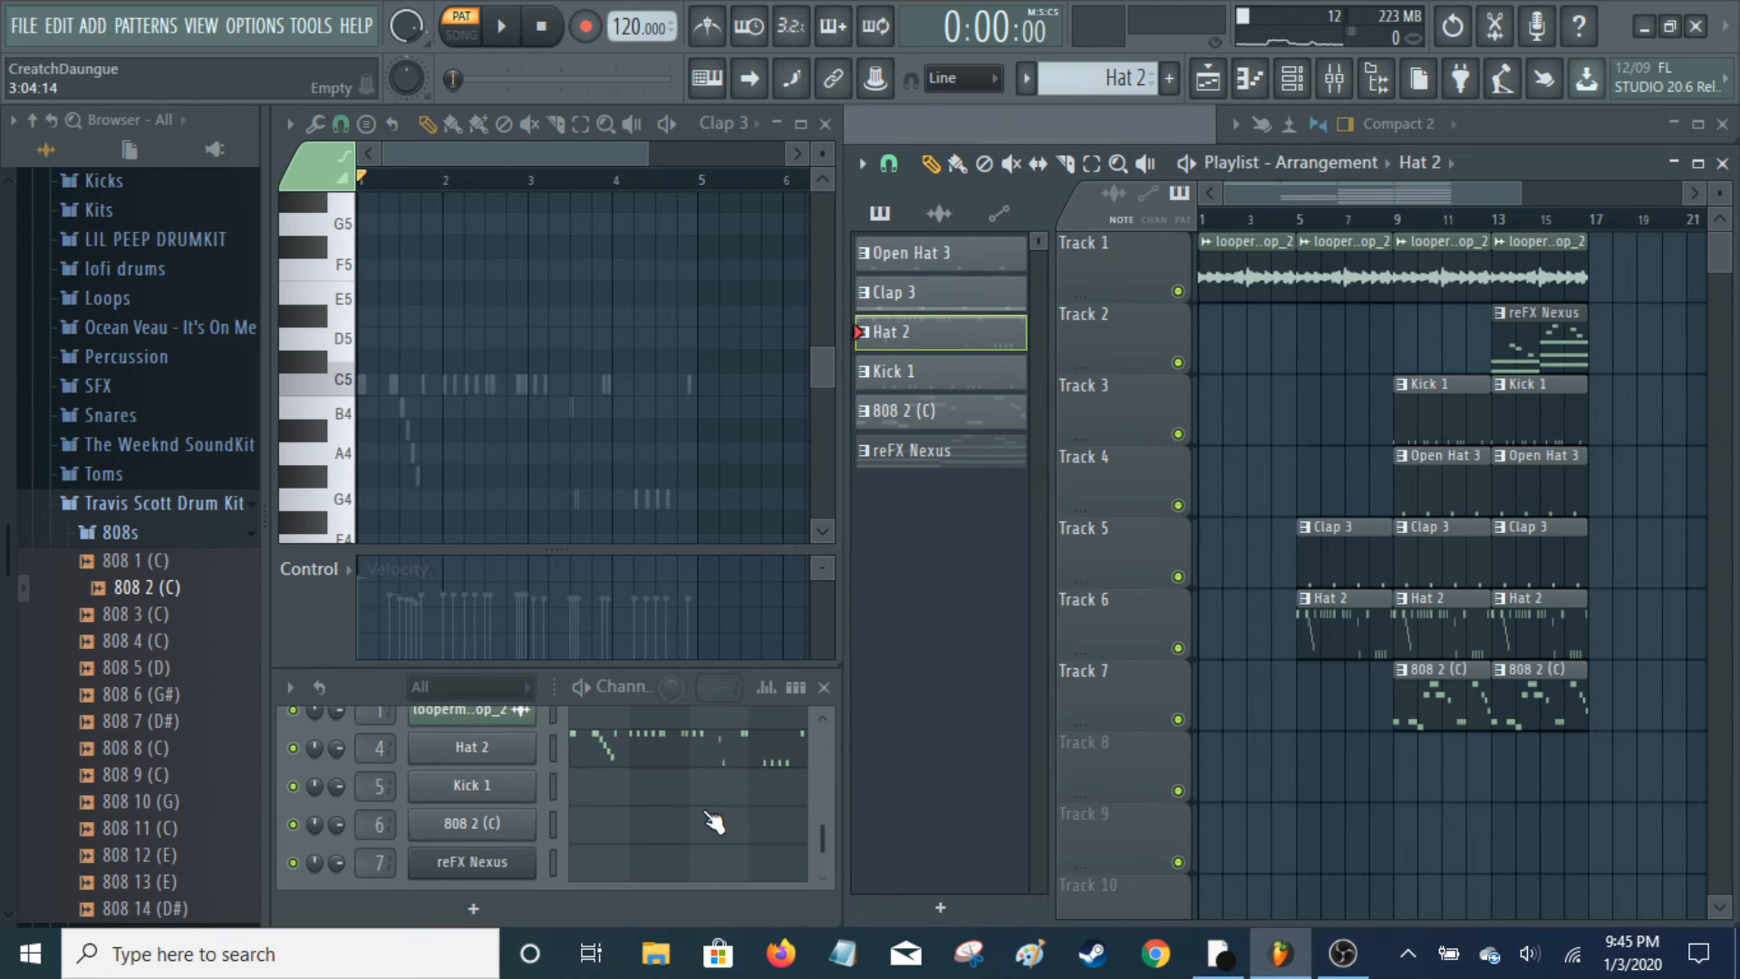
{"action": "left_click", "coordinate": [719, 755]}
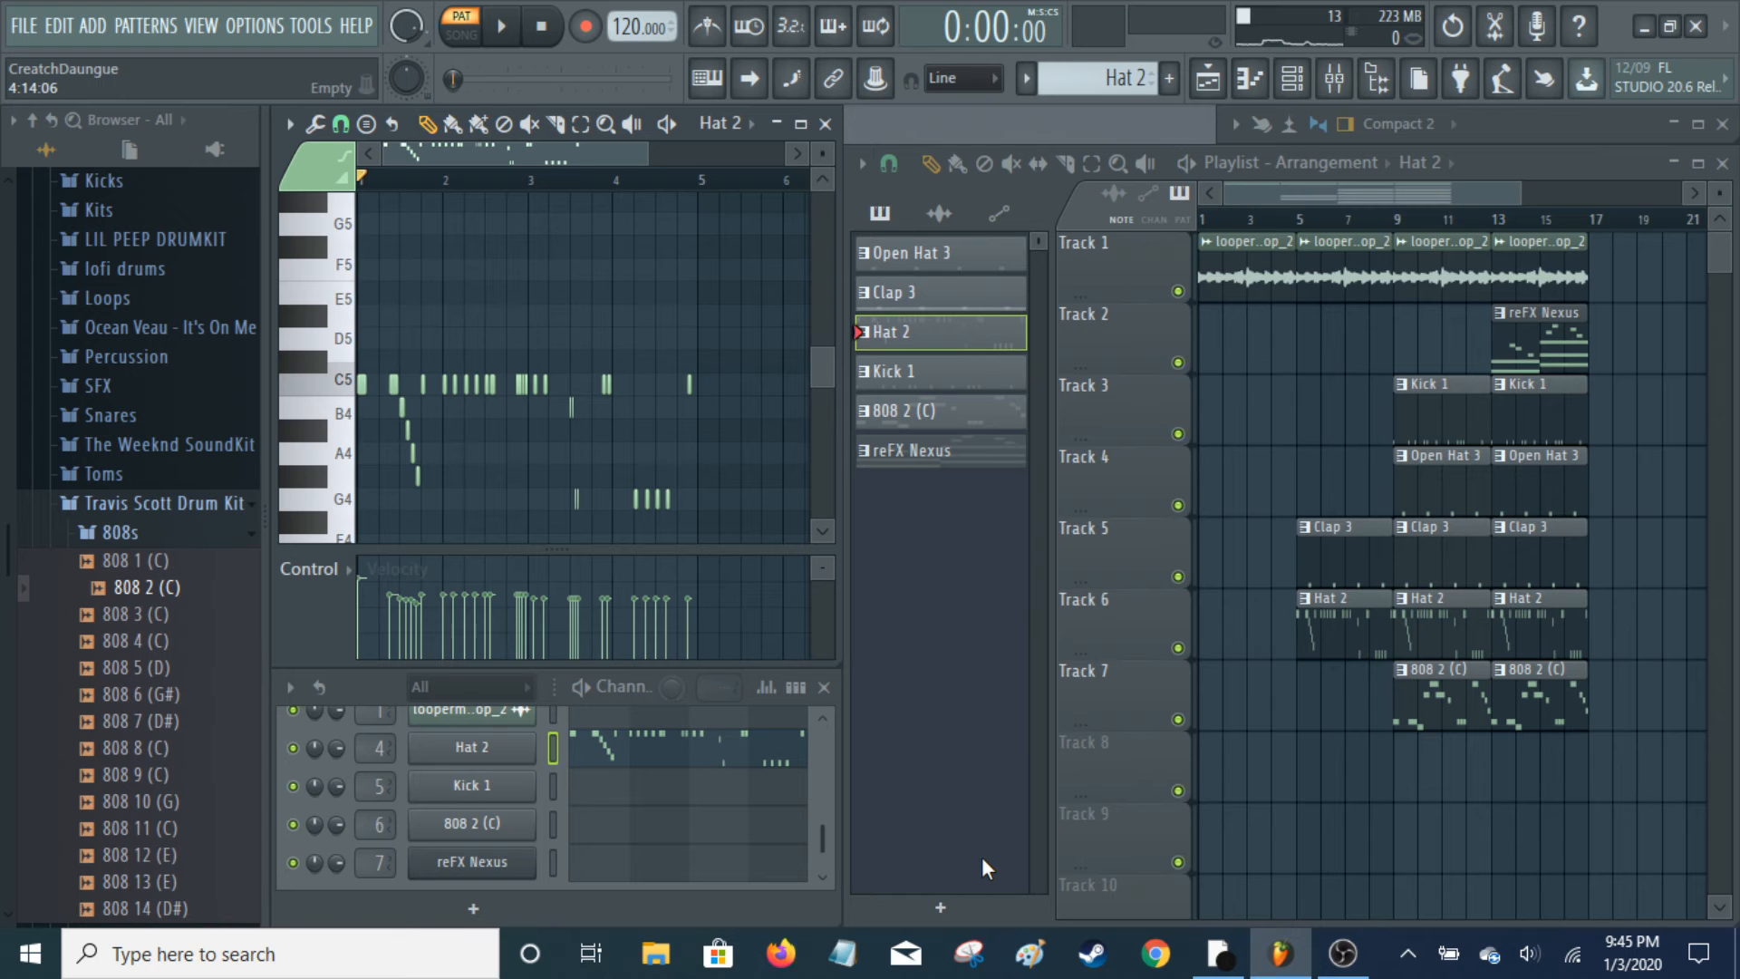
{"action": "left_click", "coordinate": [510, 754]}
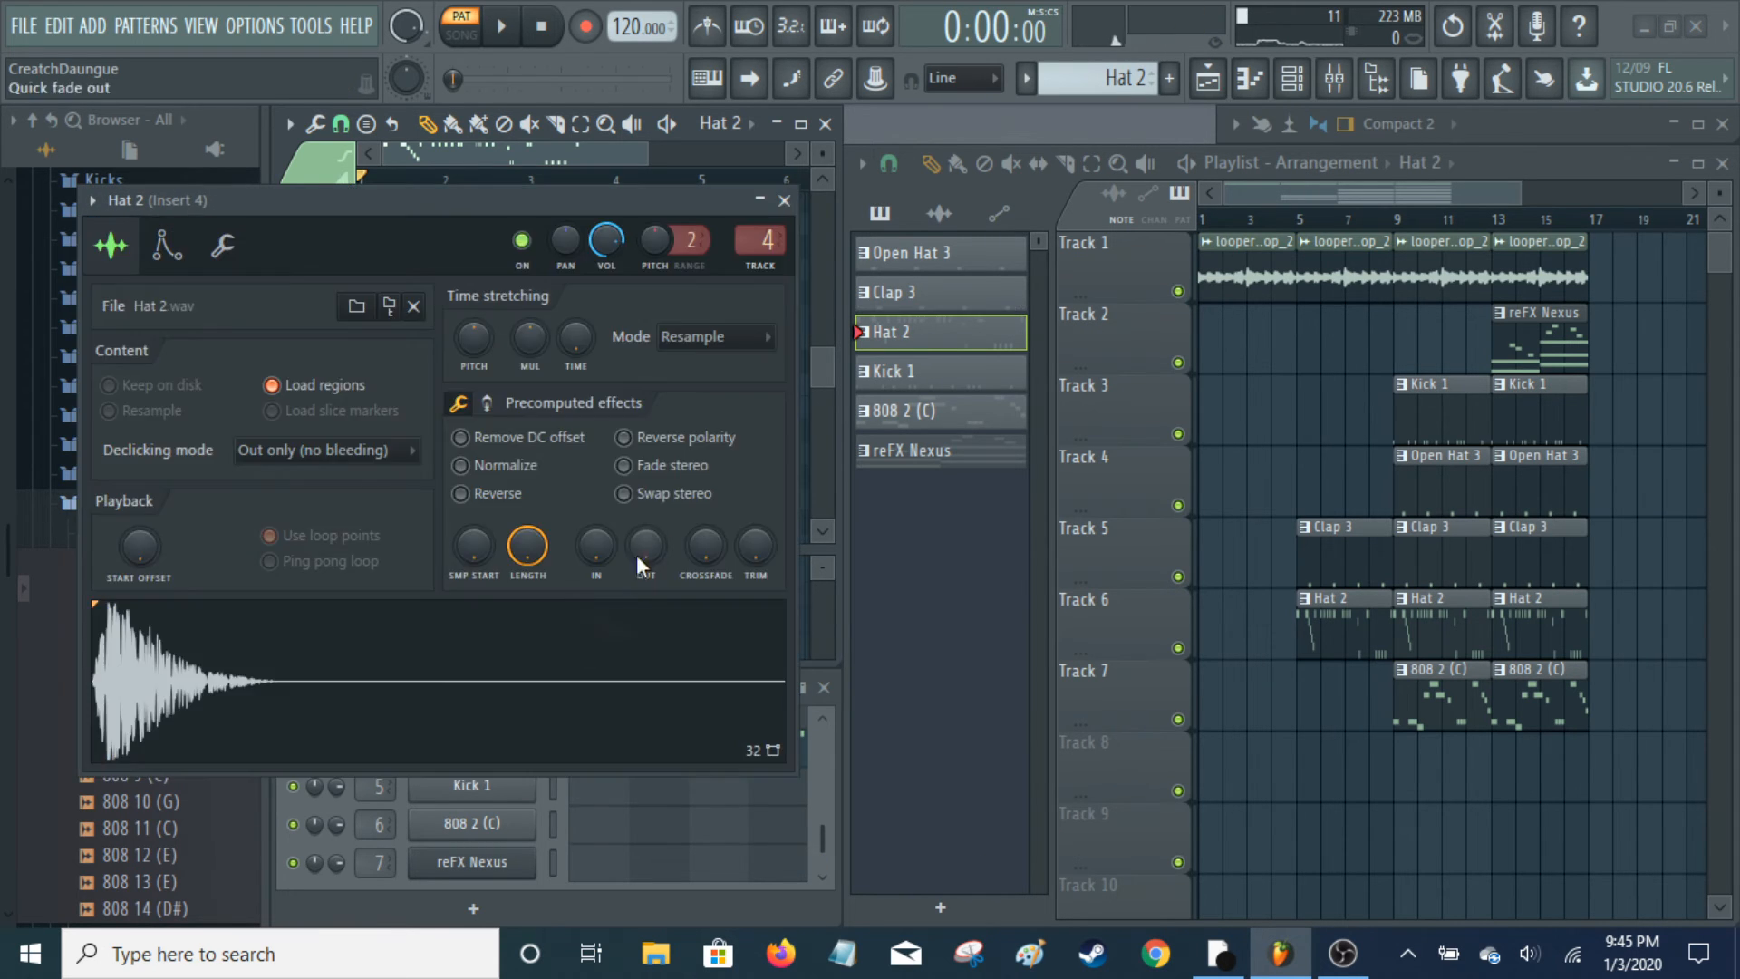
{"action": "left_click", "coordinate": [784, 201]}
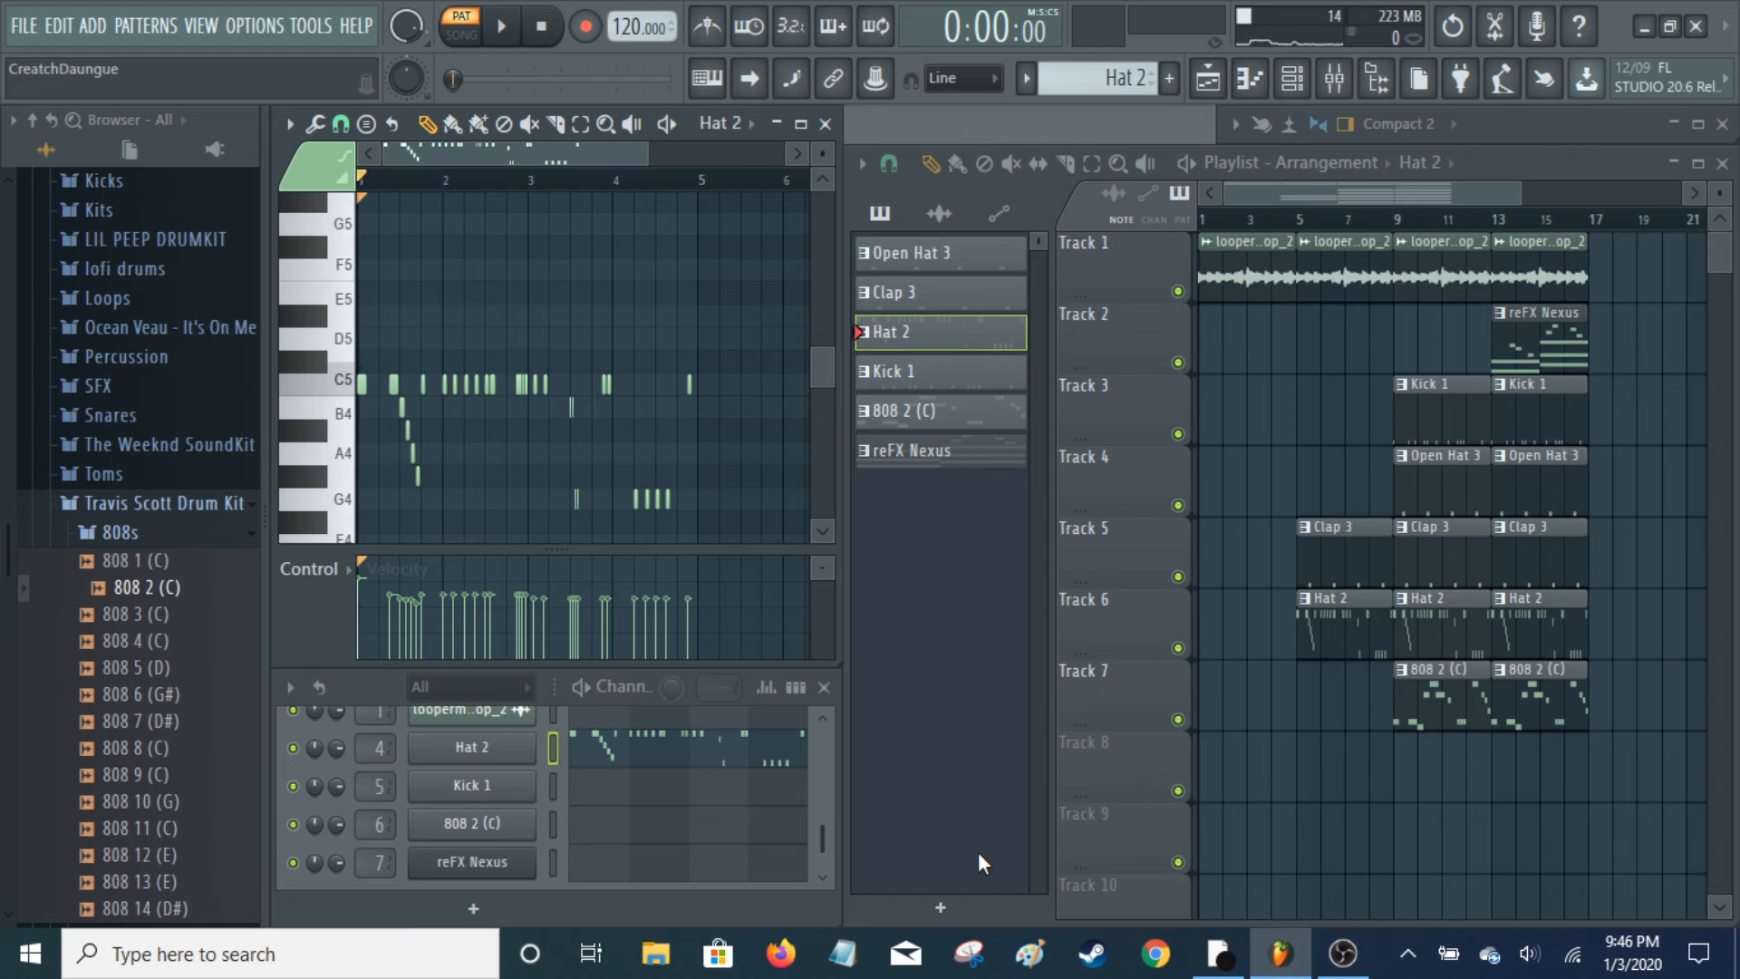
{"action": "key", "text": "space"}
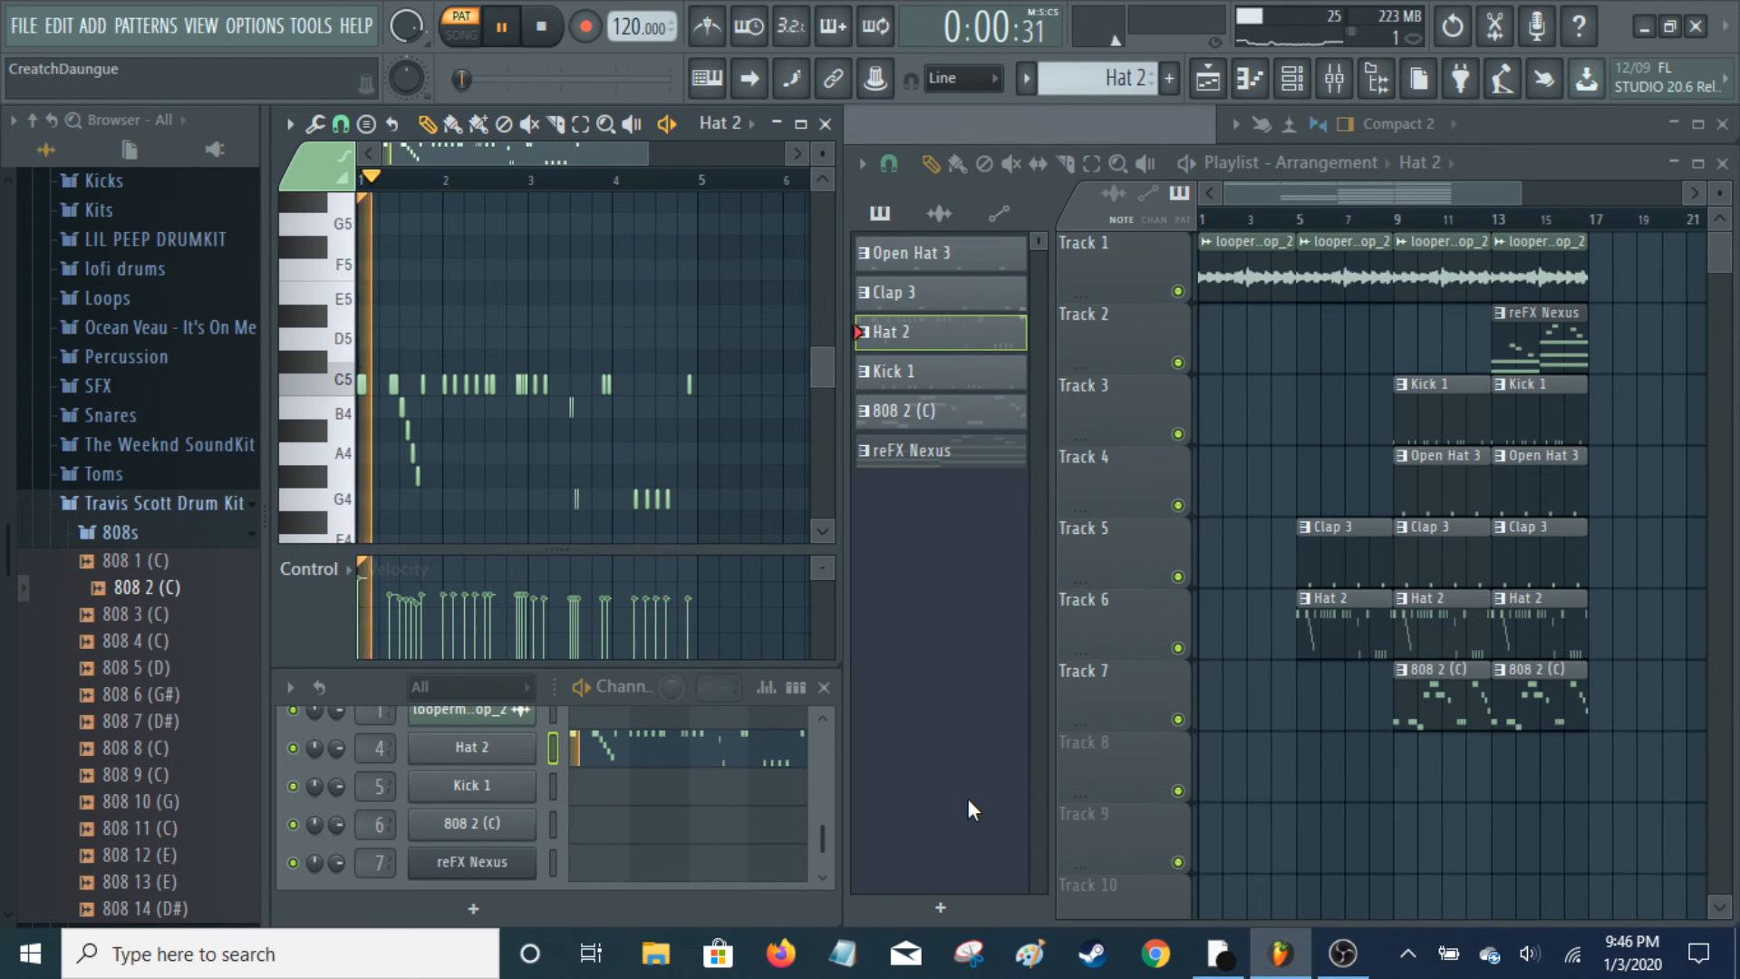
{"action": "key", "text": "space"}
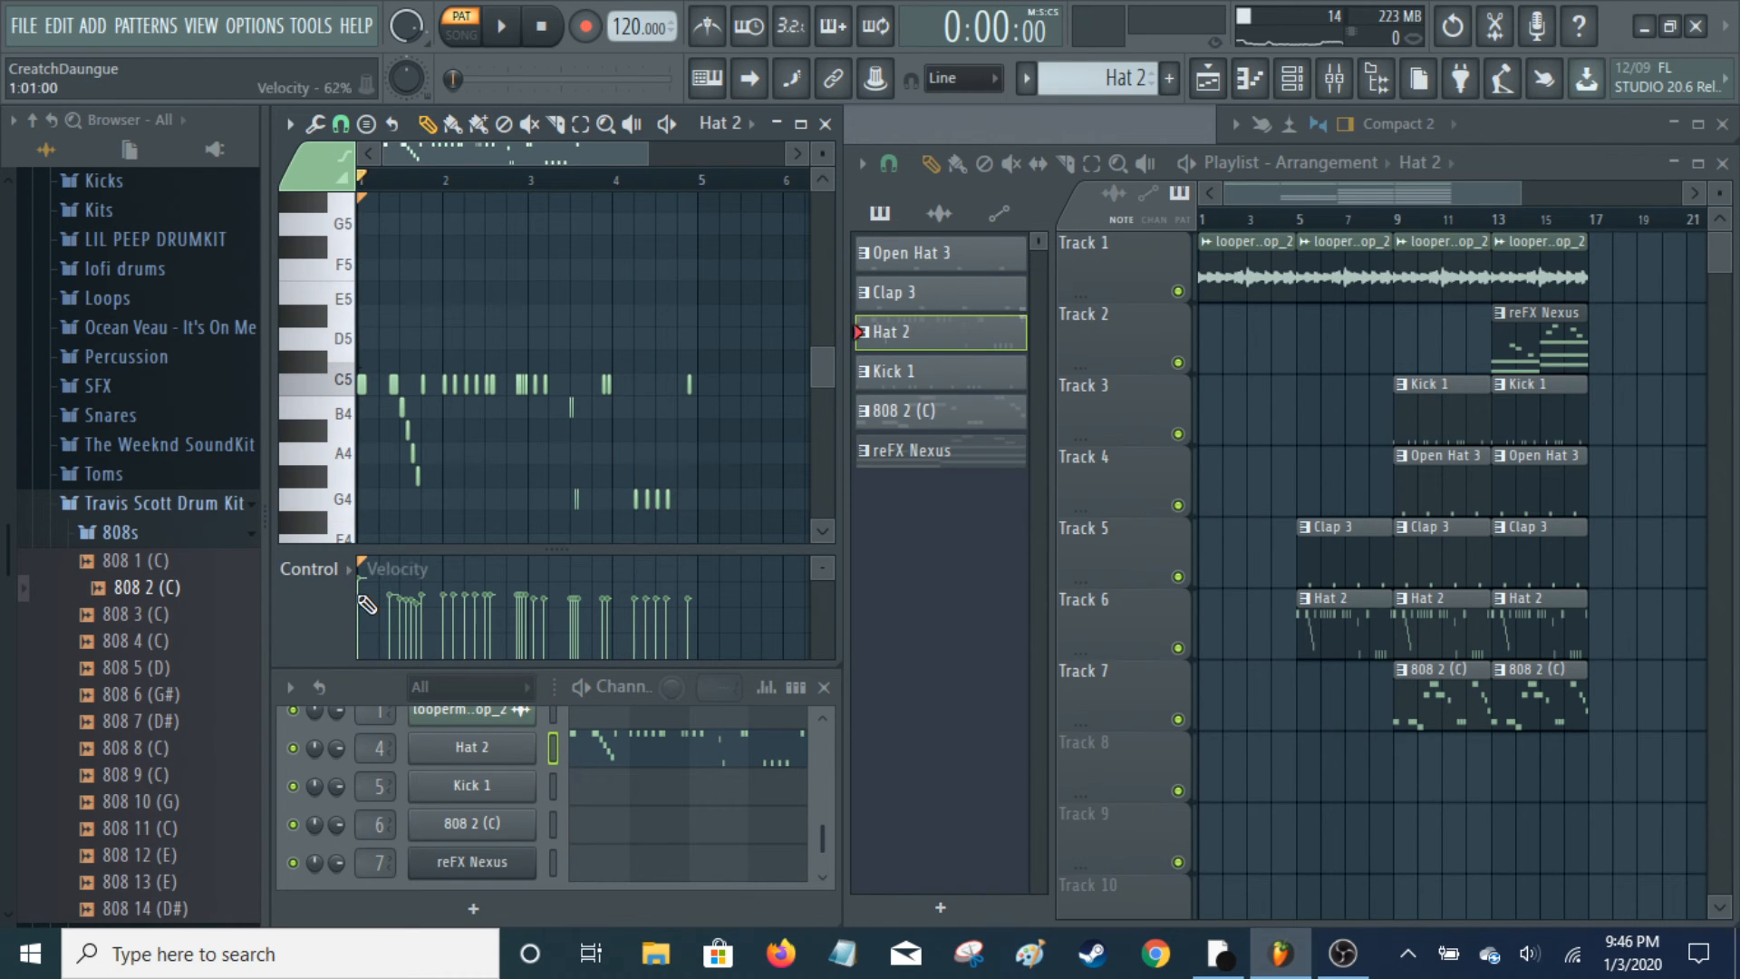
Show the Kick 1 pattern's notes in the piano roll and play the pattern
{"action": "left_click", "coordinate": [1006, 380]}
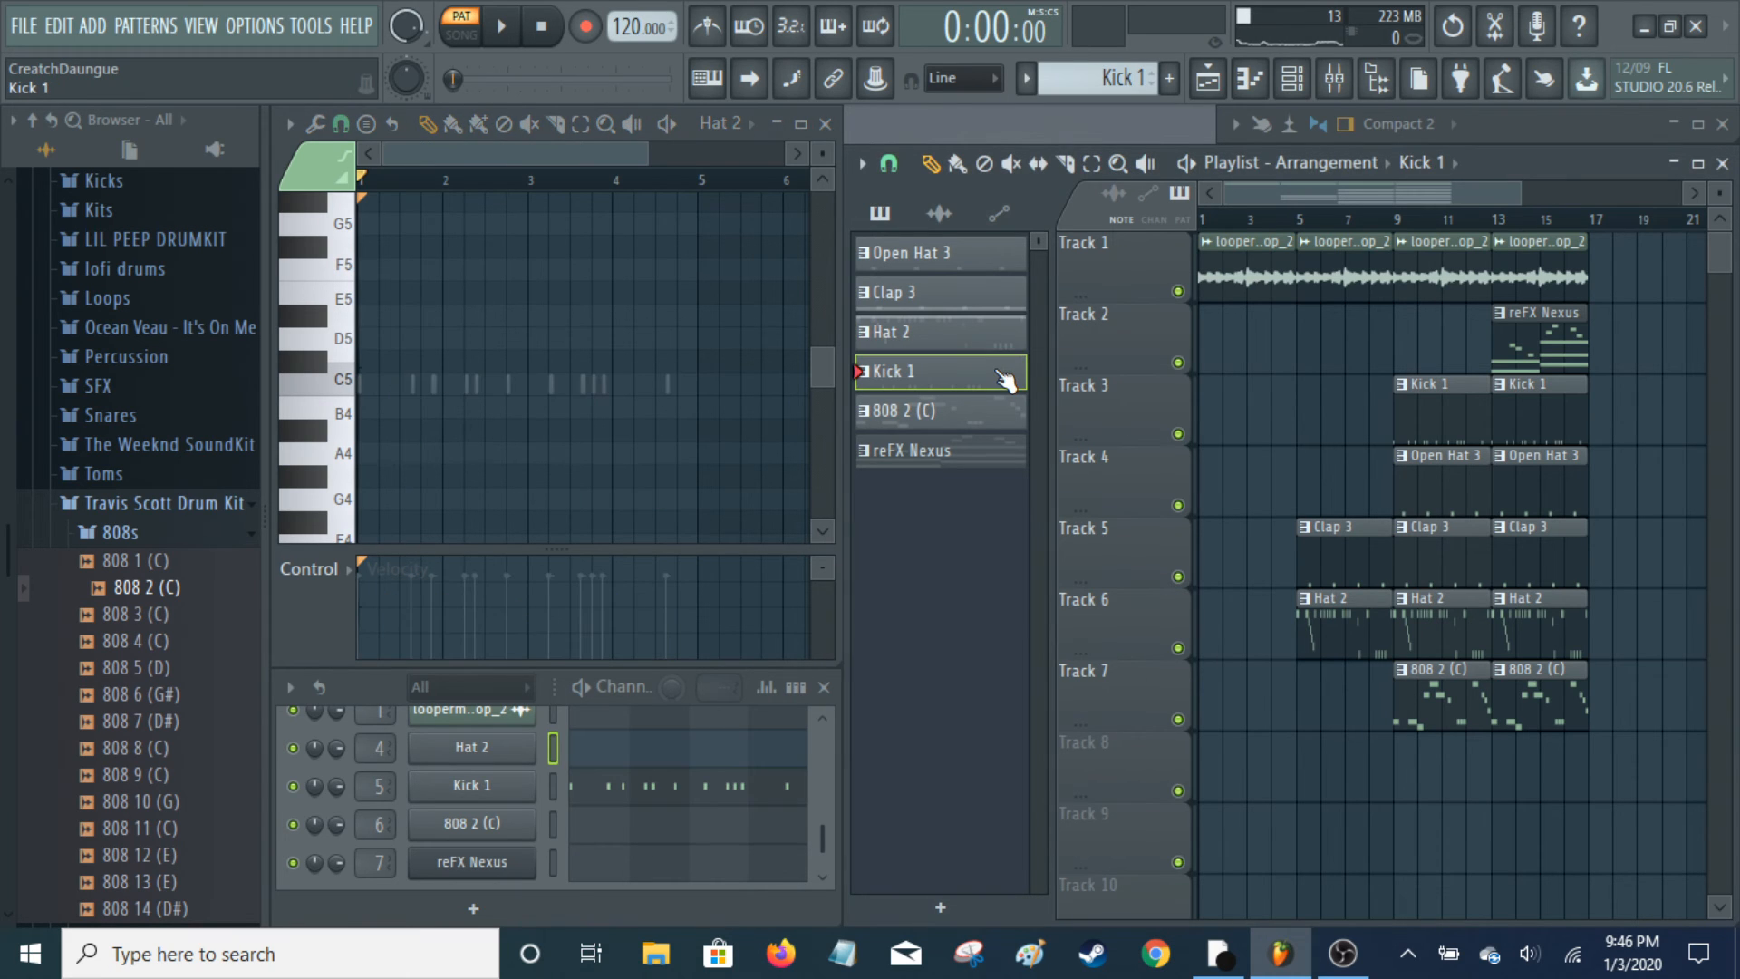
{"action": "left_click", "coordinate": [783, 794]}
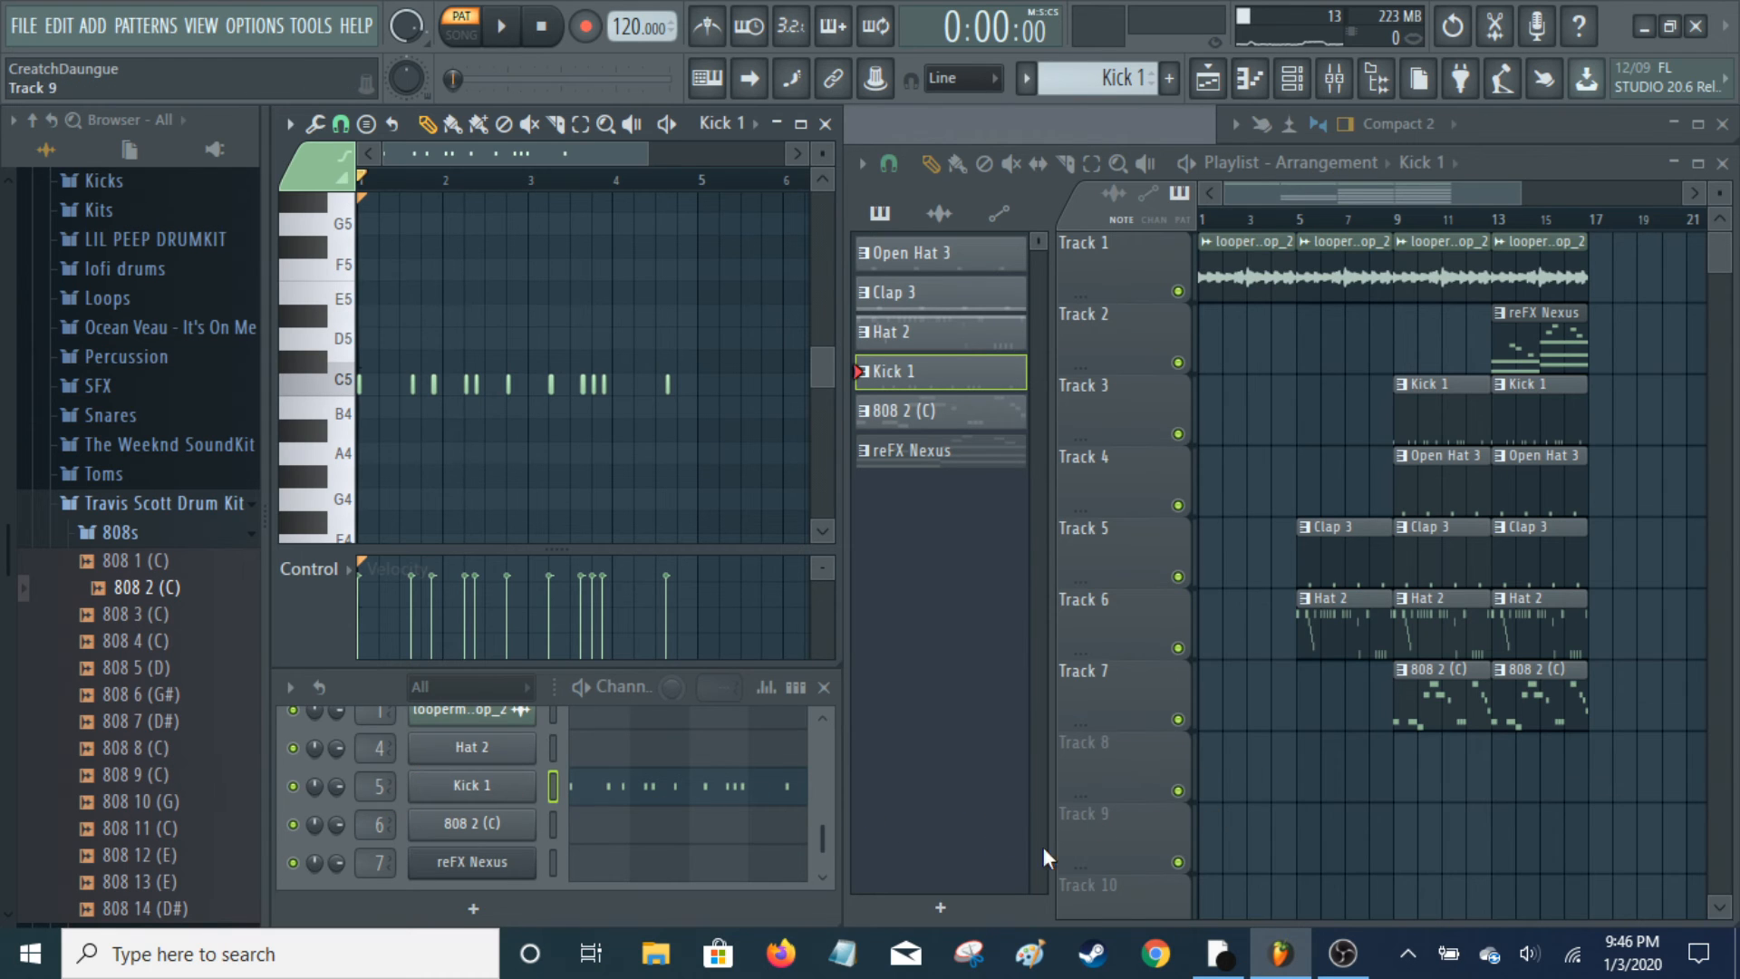
{"action": "key", "text": "space"}
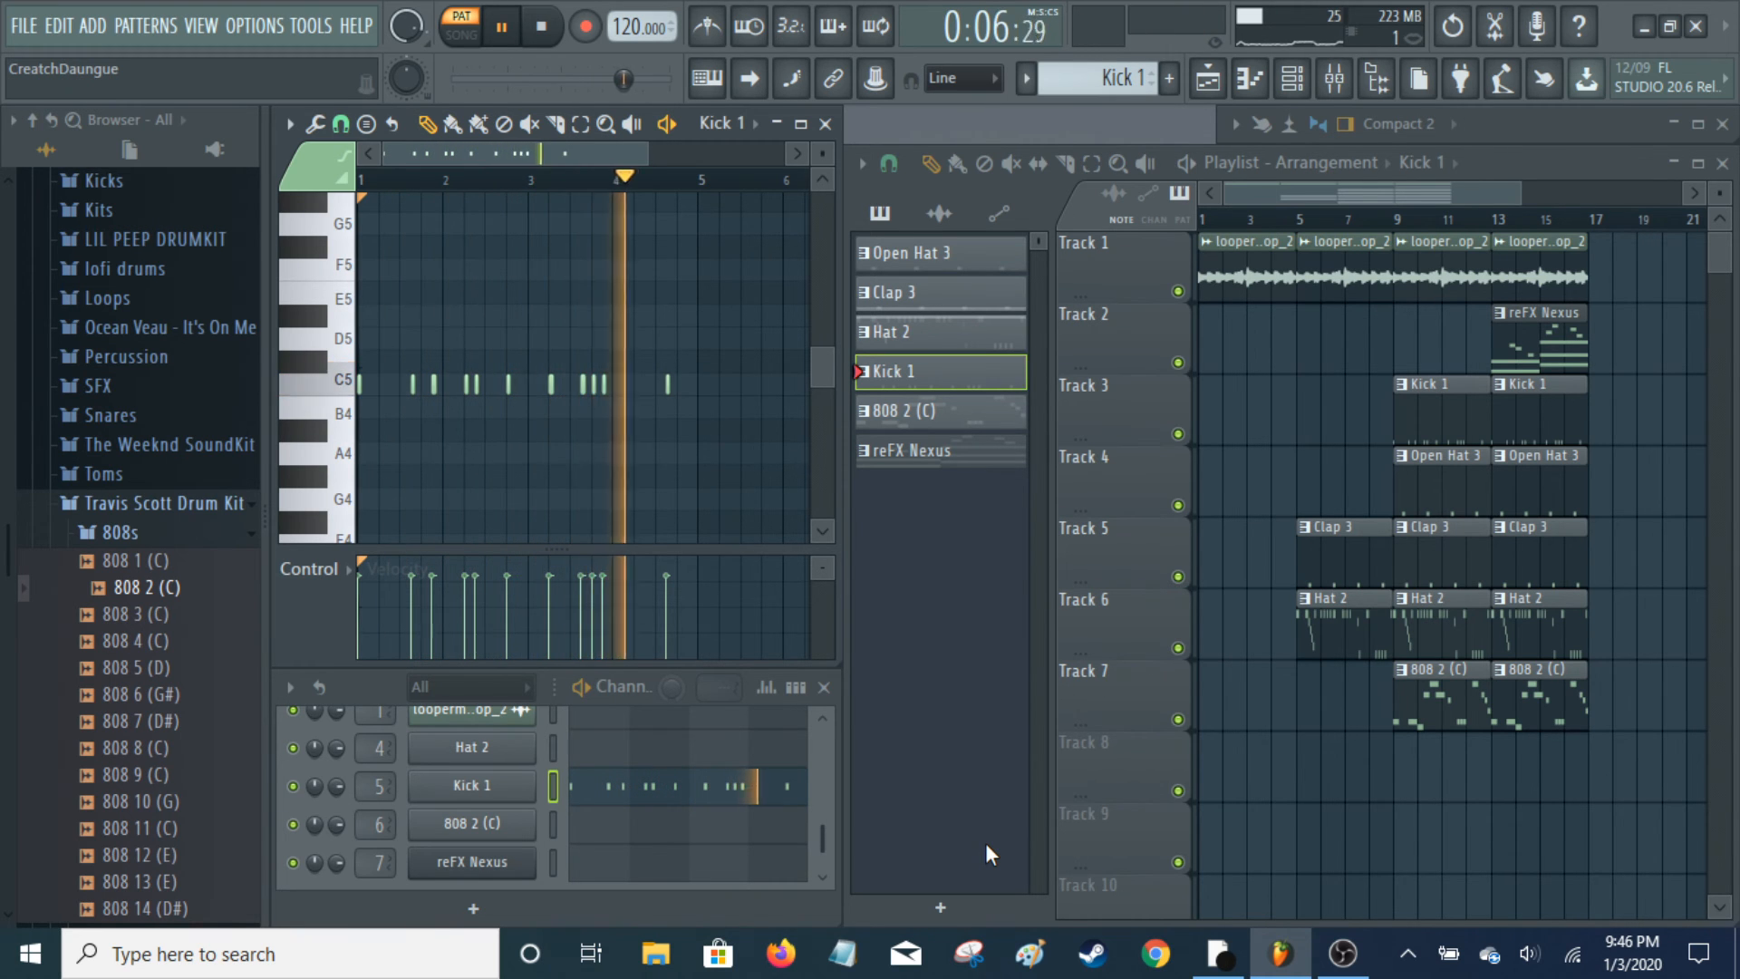
{"action": "key", "text": "space"}
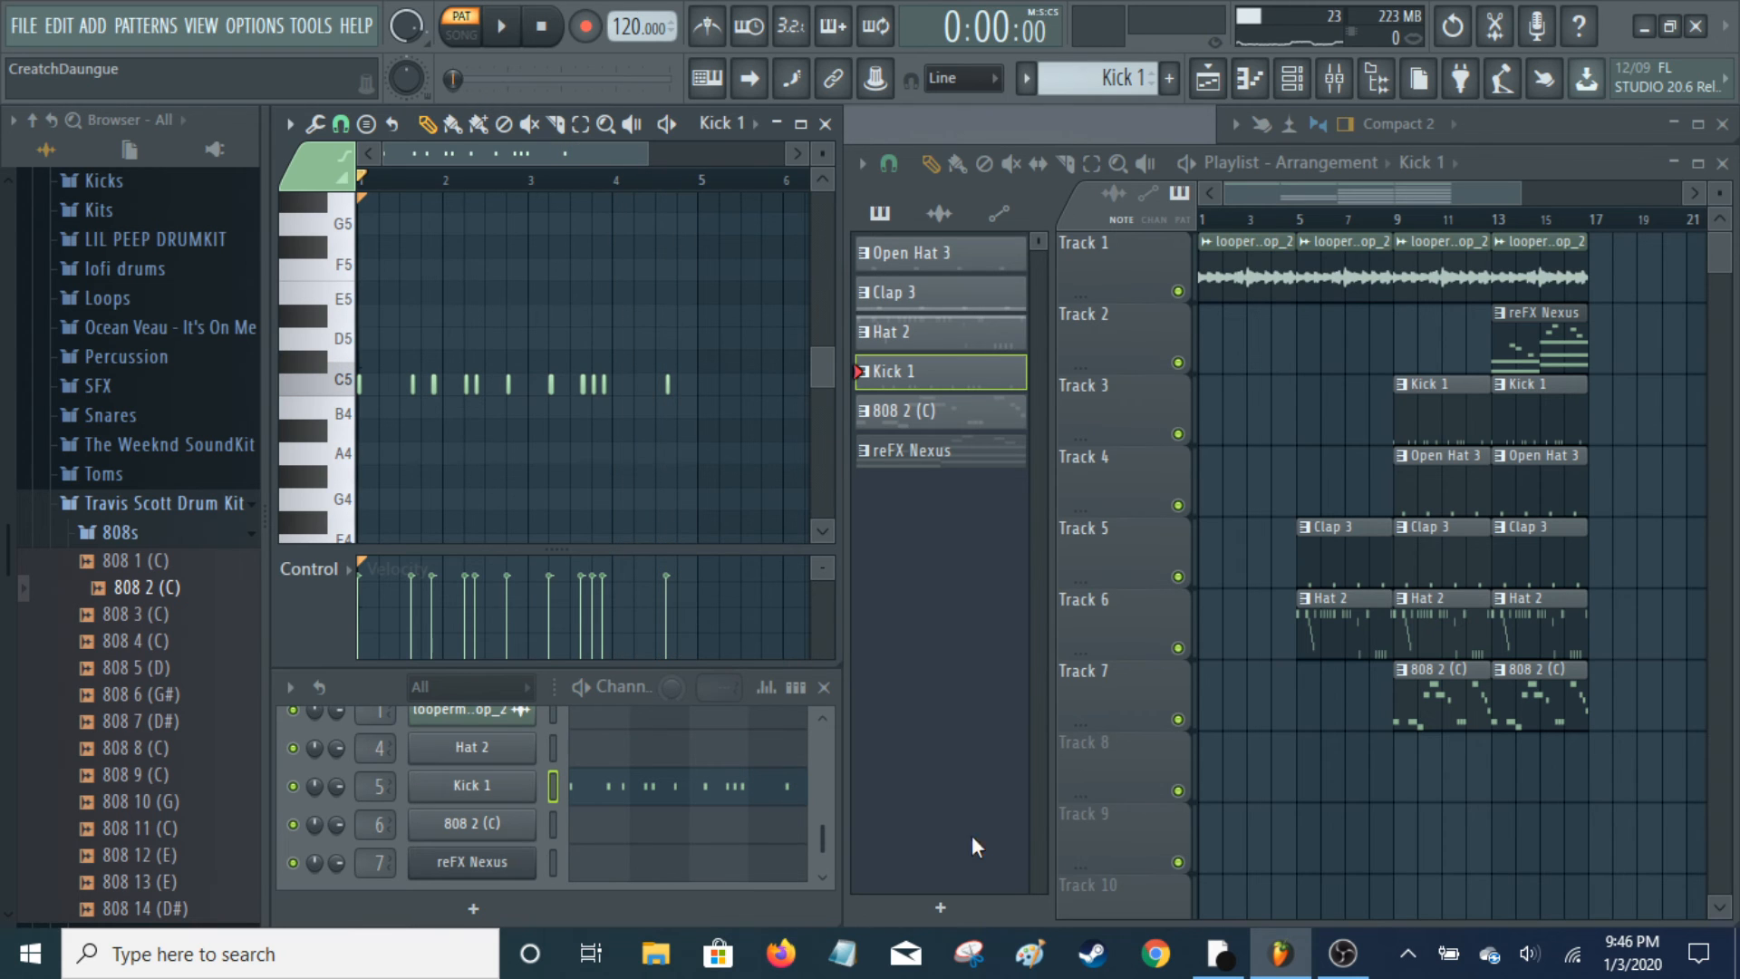
Show the 808 2 (C) pattern's notes in the piano roll and play the pattern
{"action": "left_click", "coordinate": [961, 413]}
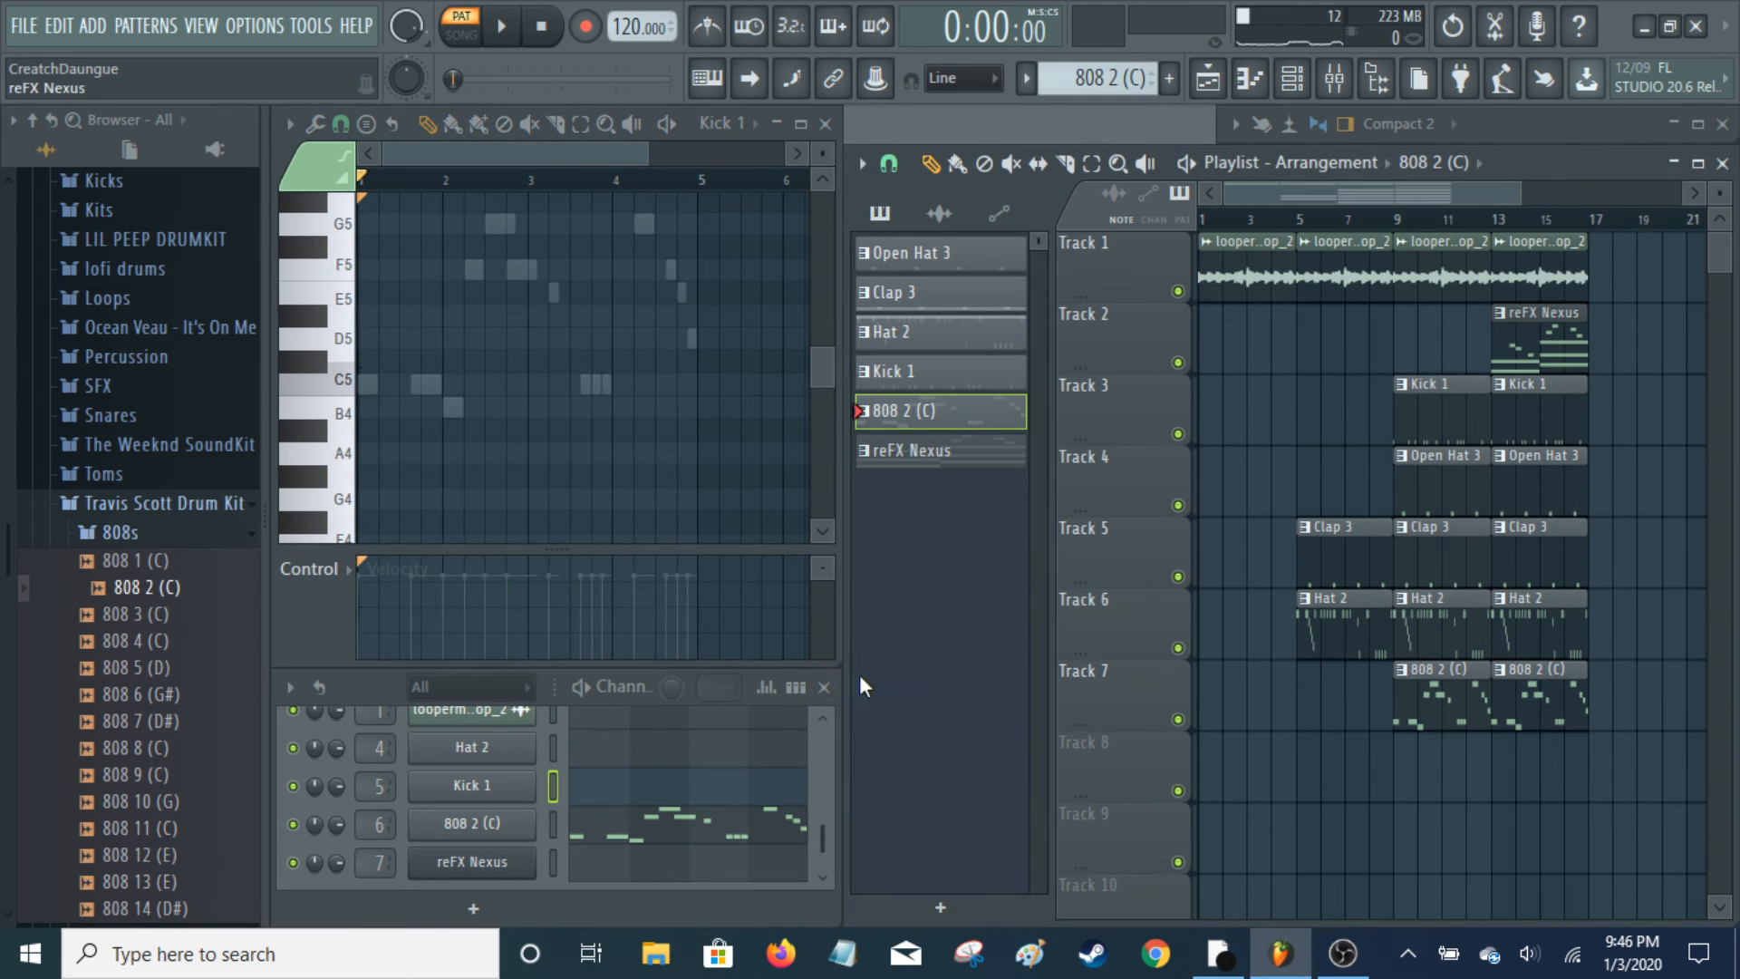
{"action": "left_click", "coordinate": [729, 832]}
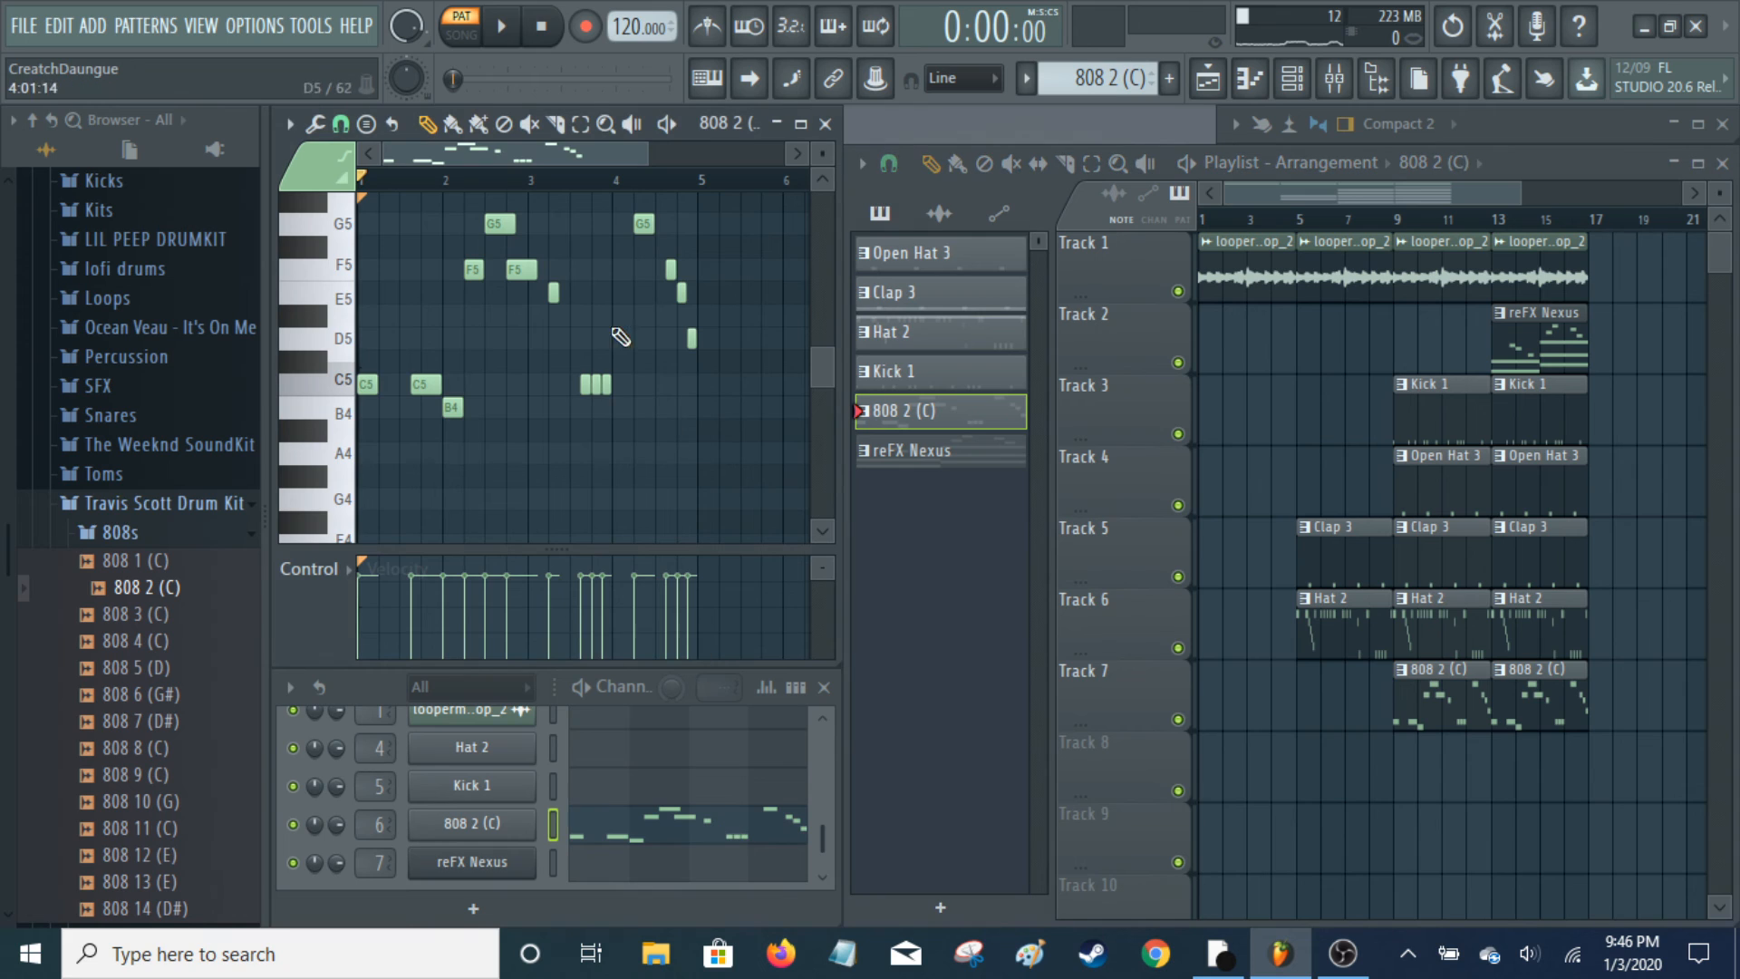
{"action": "scroll", "coordinate": [641, 466], "scroll_direction": "up", "scroll_amount": 2}
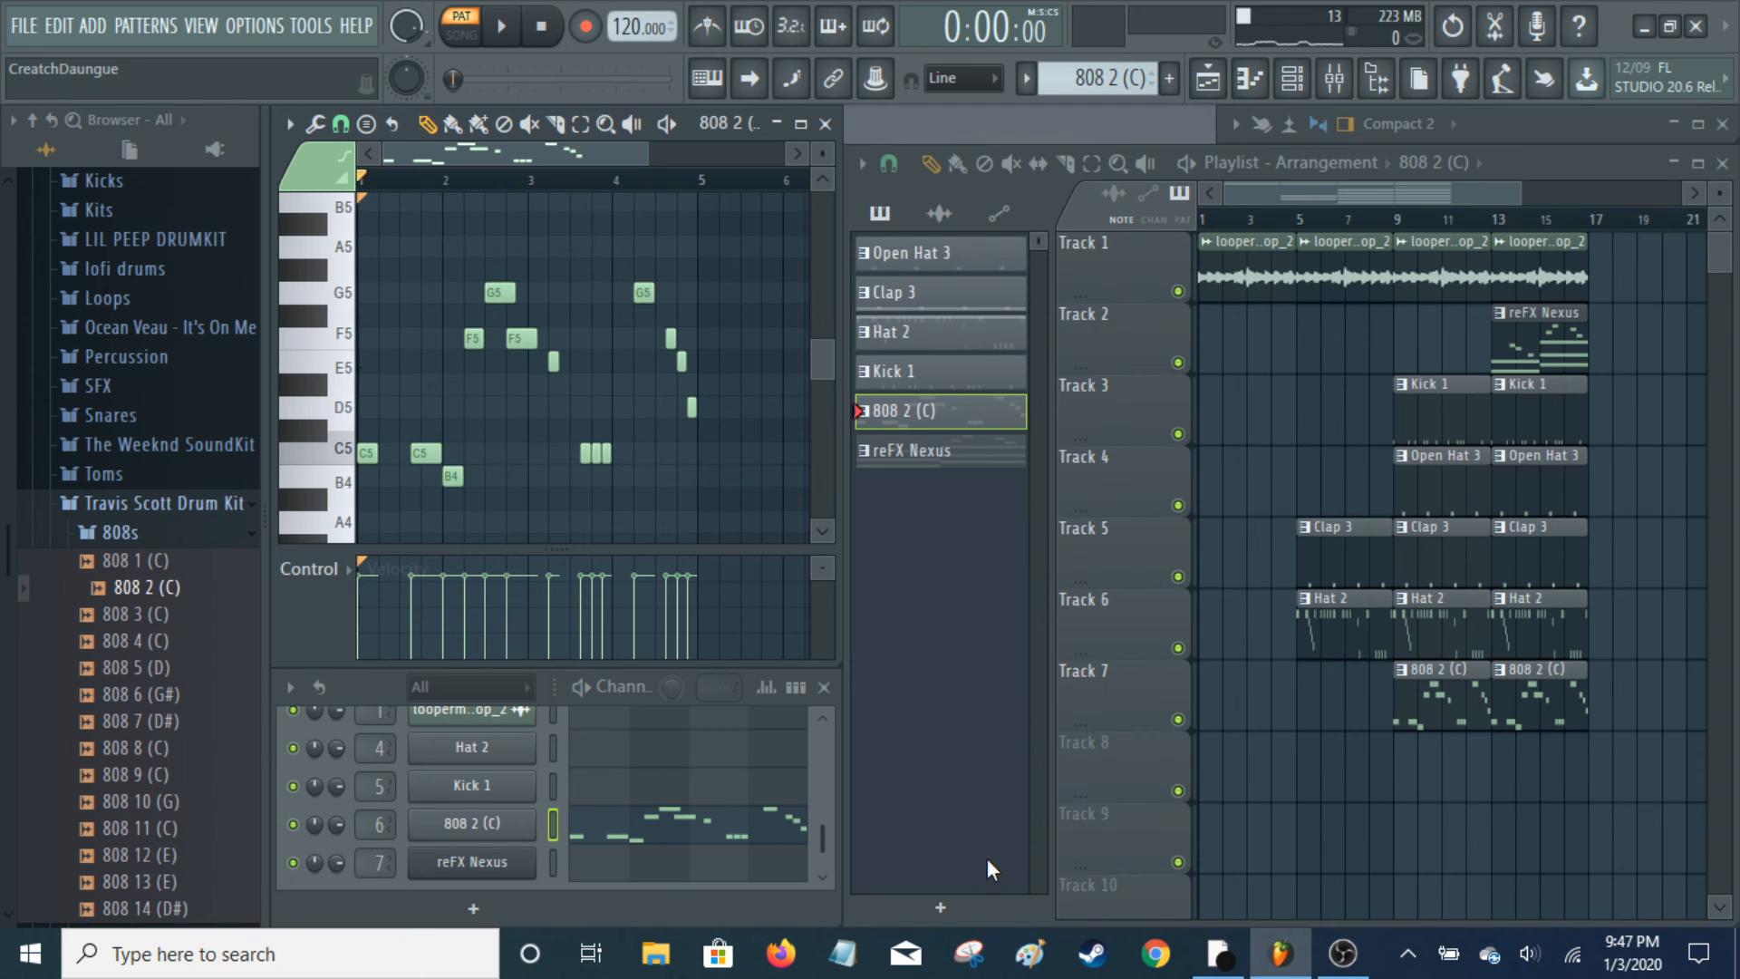
{"action": "key", "text": "space"}
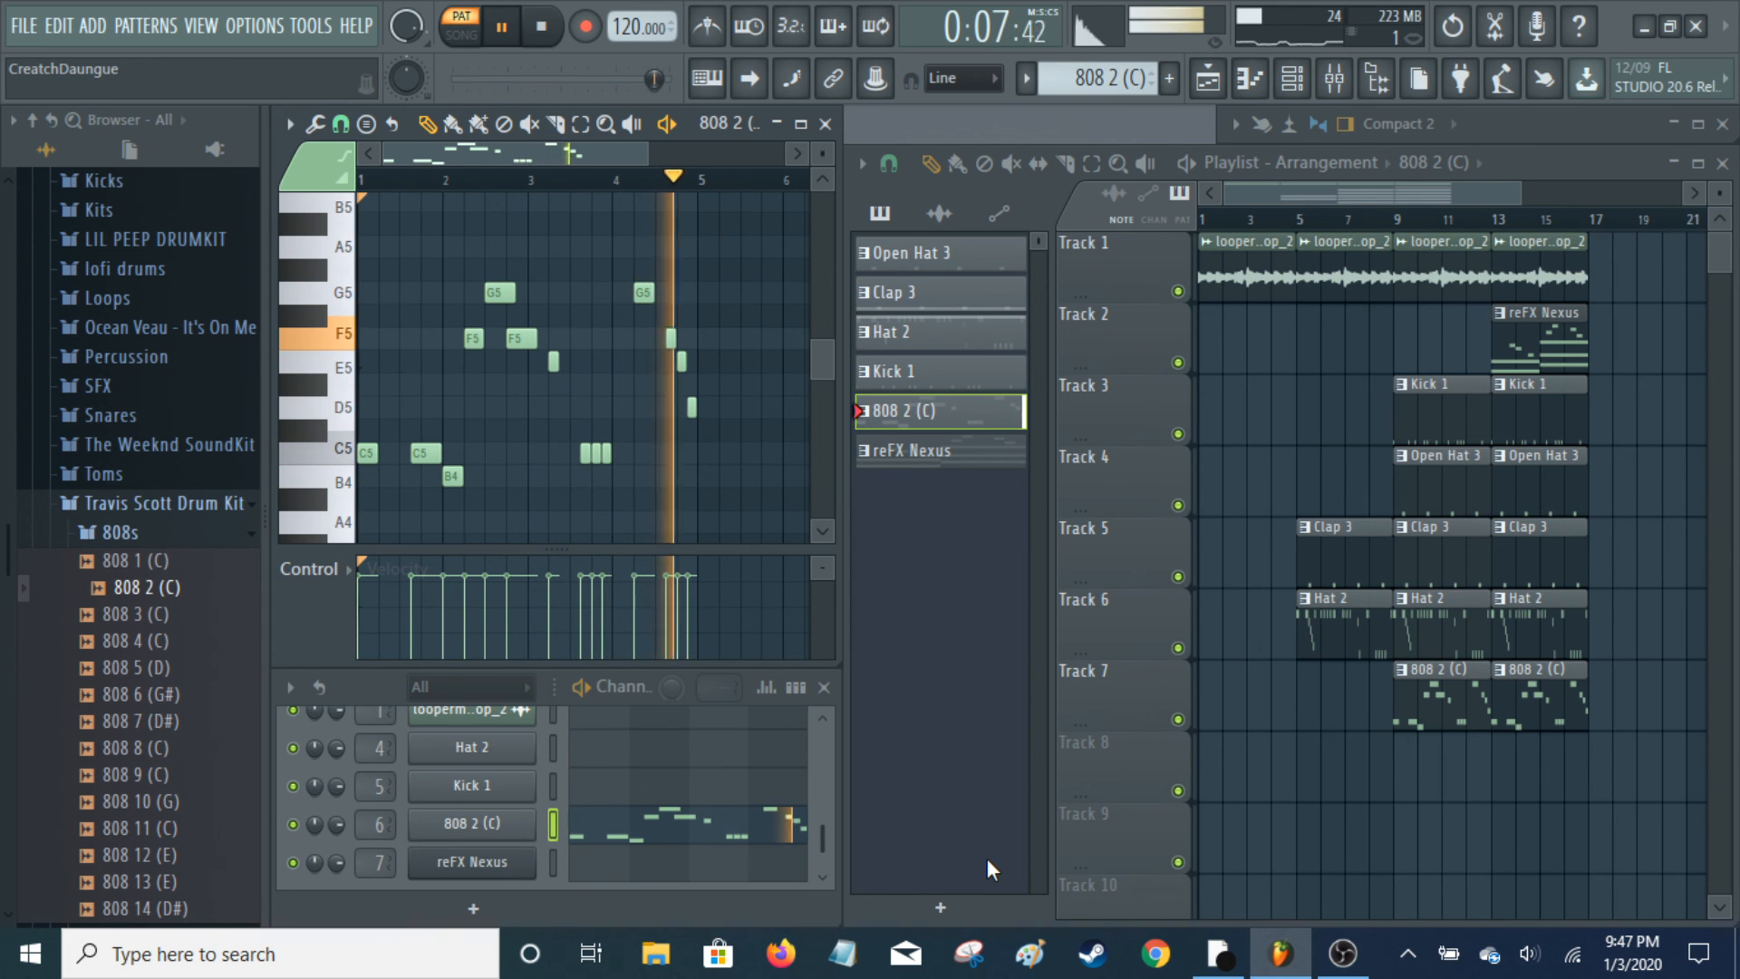
{"action": "key", "text": "space"}
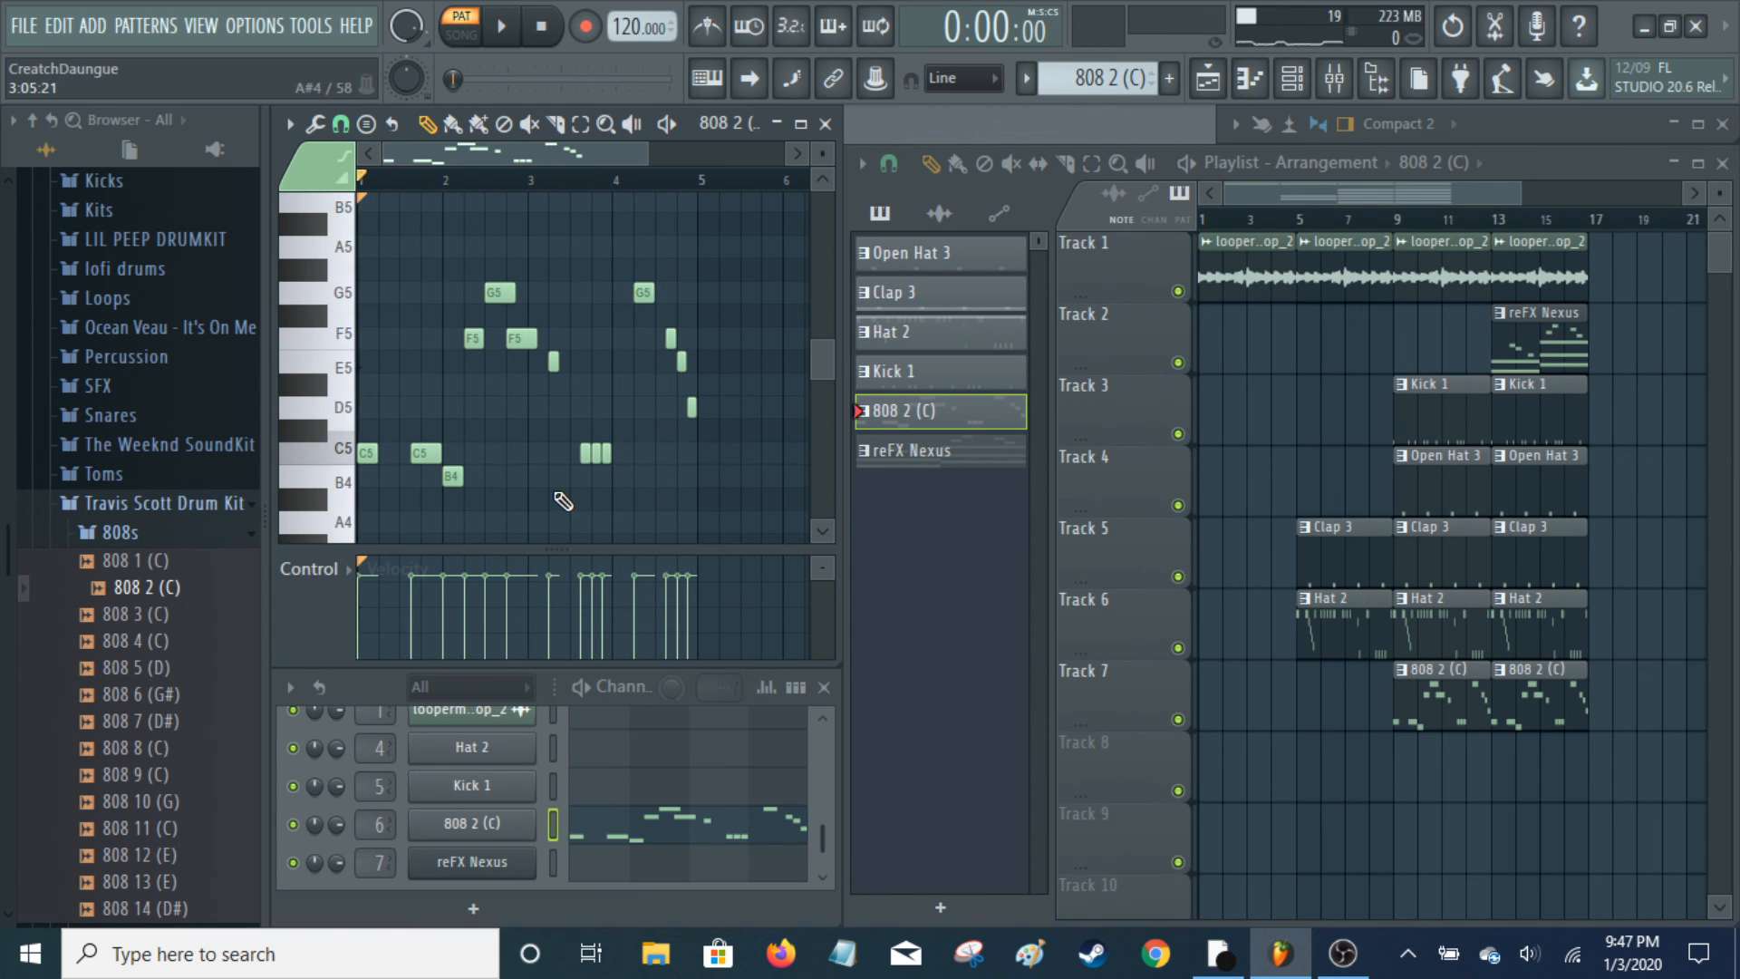
Inspect the 808 2 (C) channel's sample settings and its miscellaneous settings for polyphony, time and root note
{"action": "left_click", "coordinate": [492, 869]}
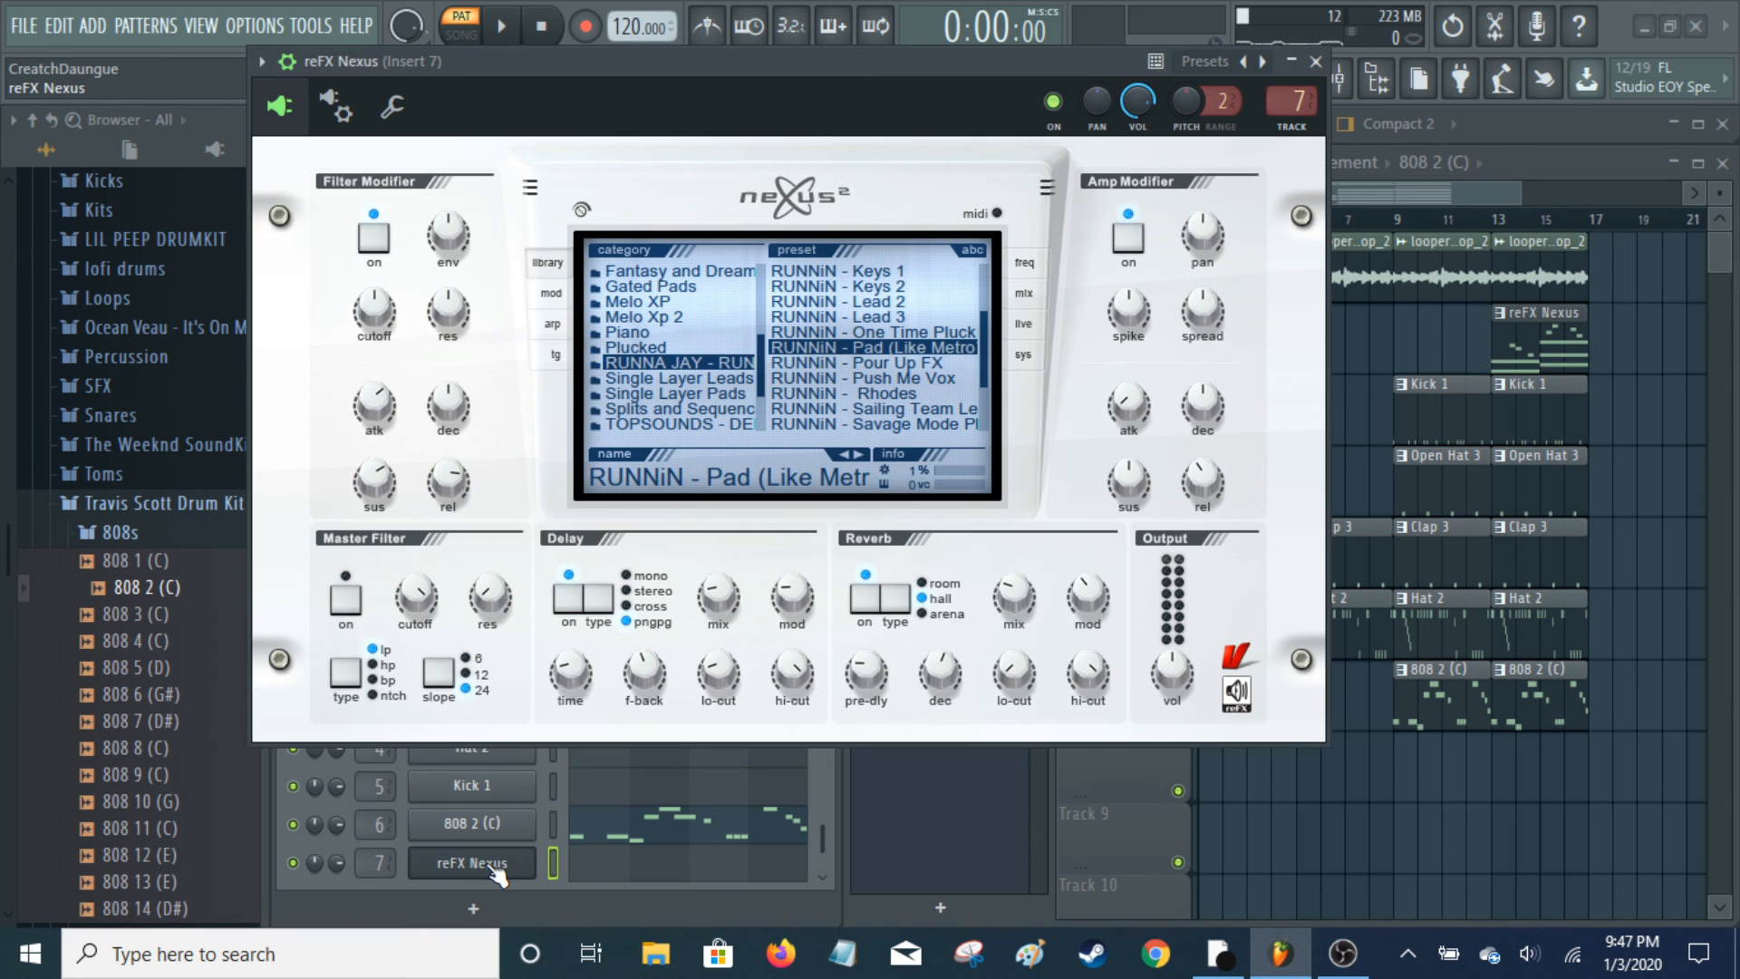
{"action": "left_click", "coordinate": [1318, 62]}
{"action": "left_click", "coordinate": [472, 824]}
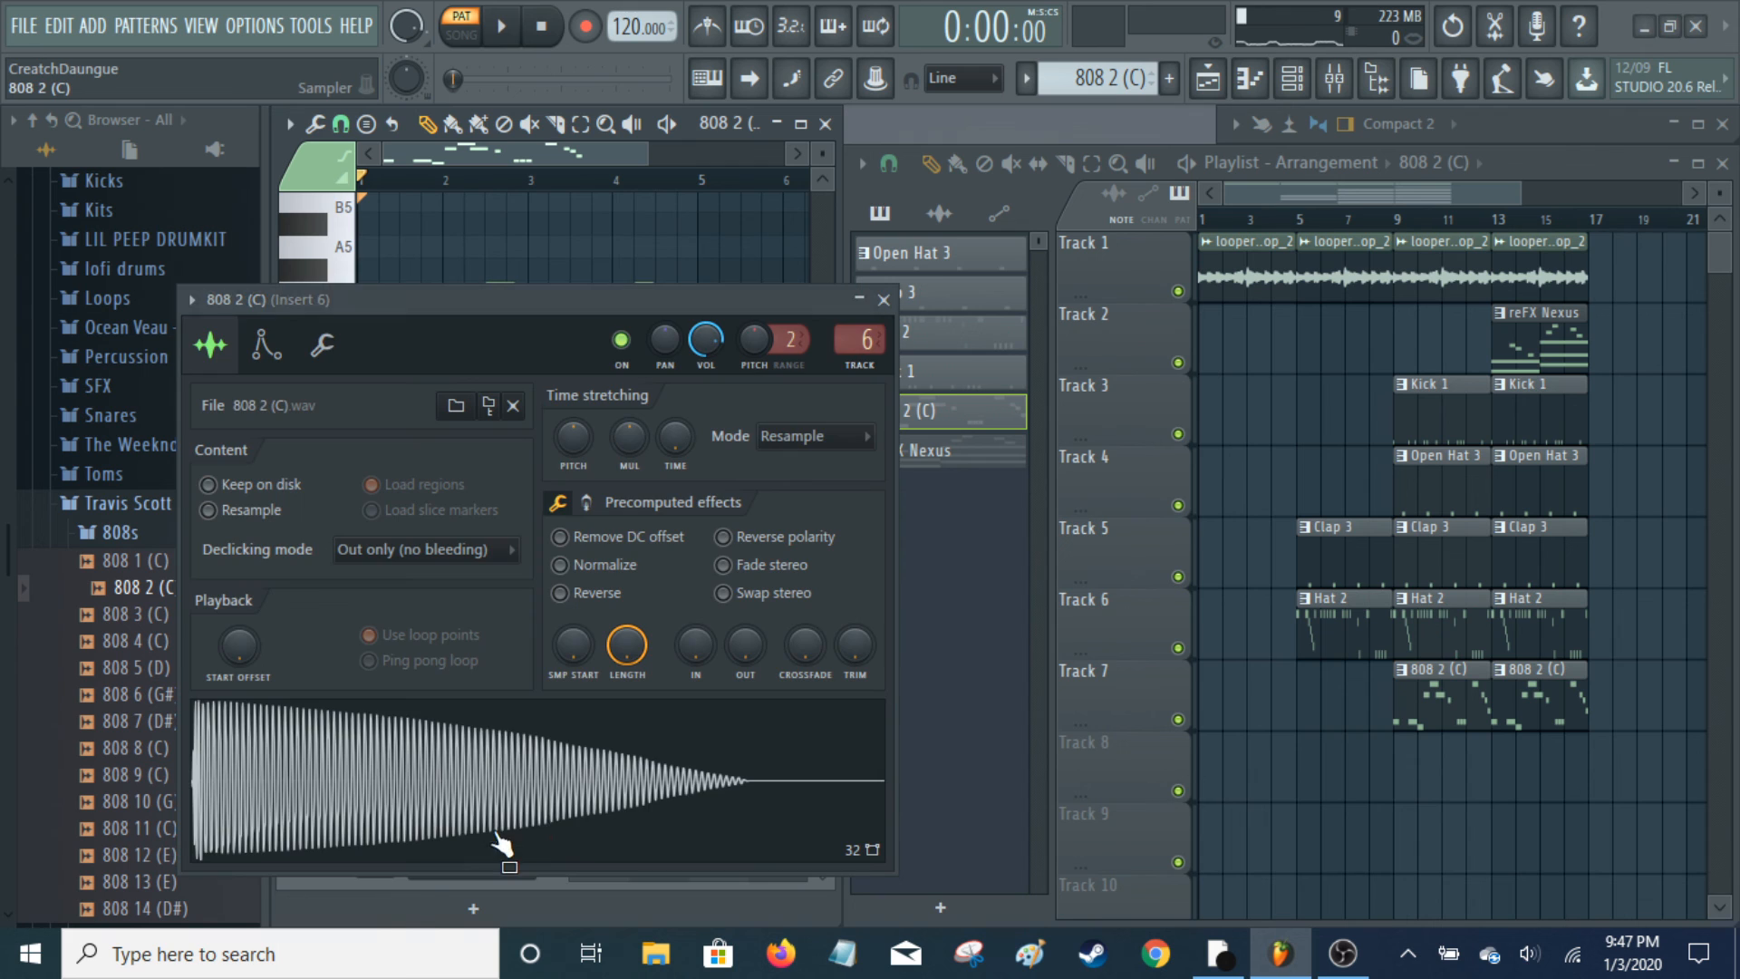
{"action": "left_click", "coordinate": [325, 345]}
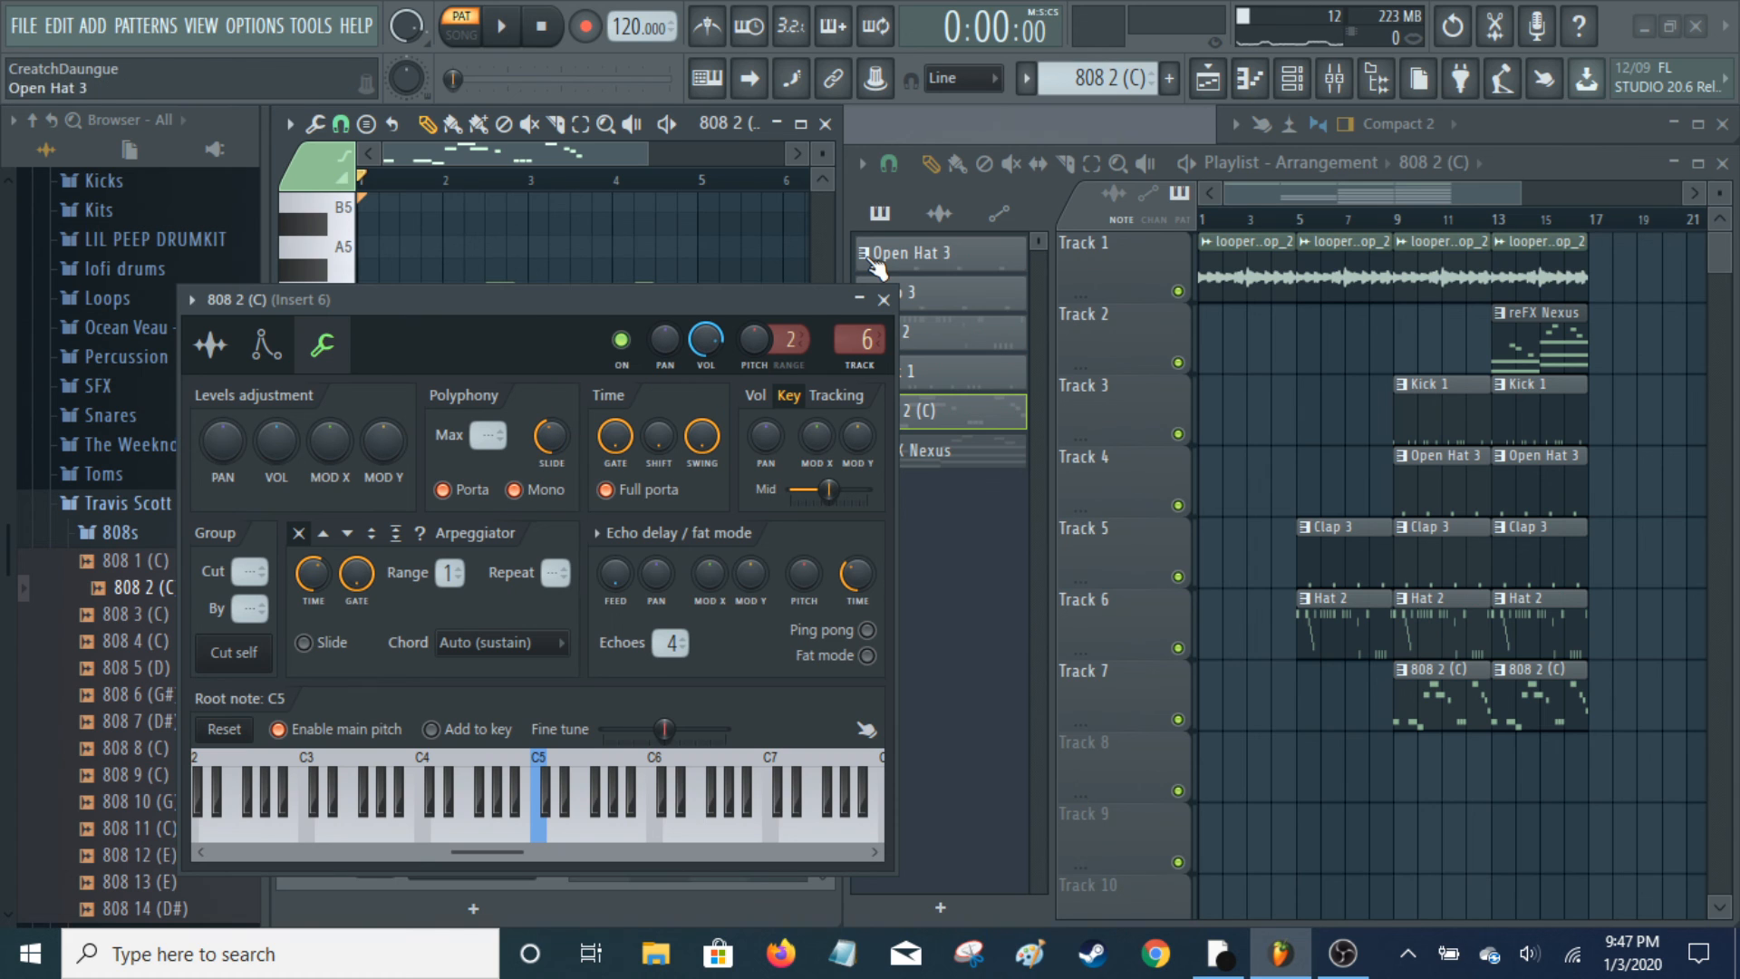
{"action": "left_click", "coordinate": [211, 345]}
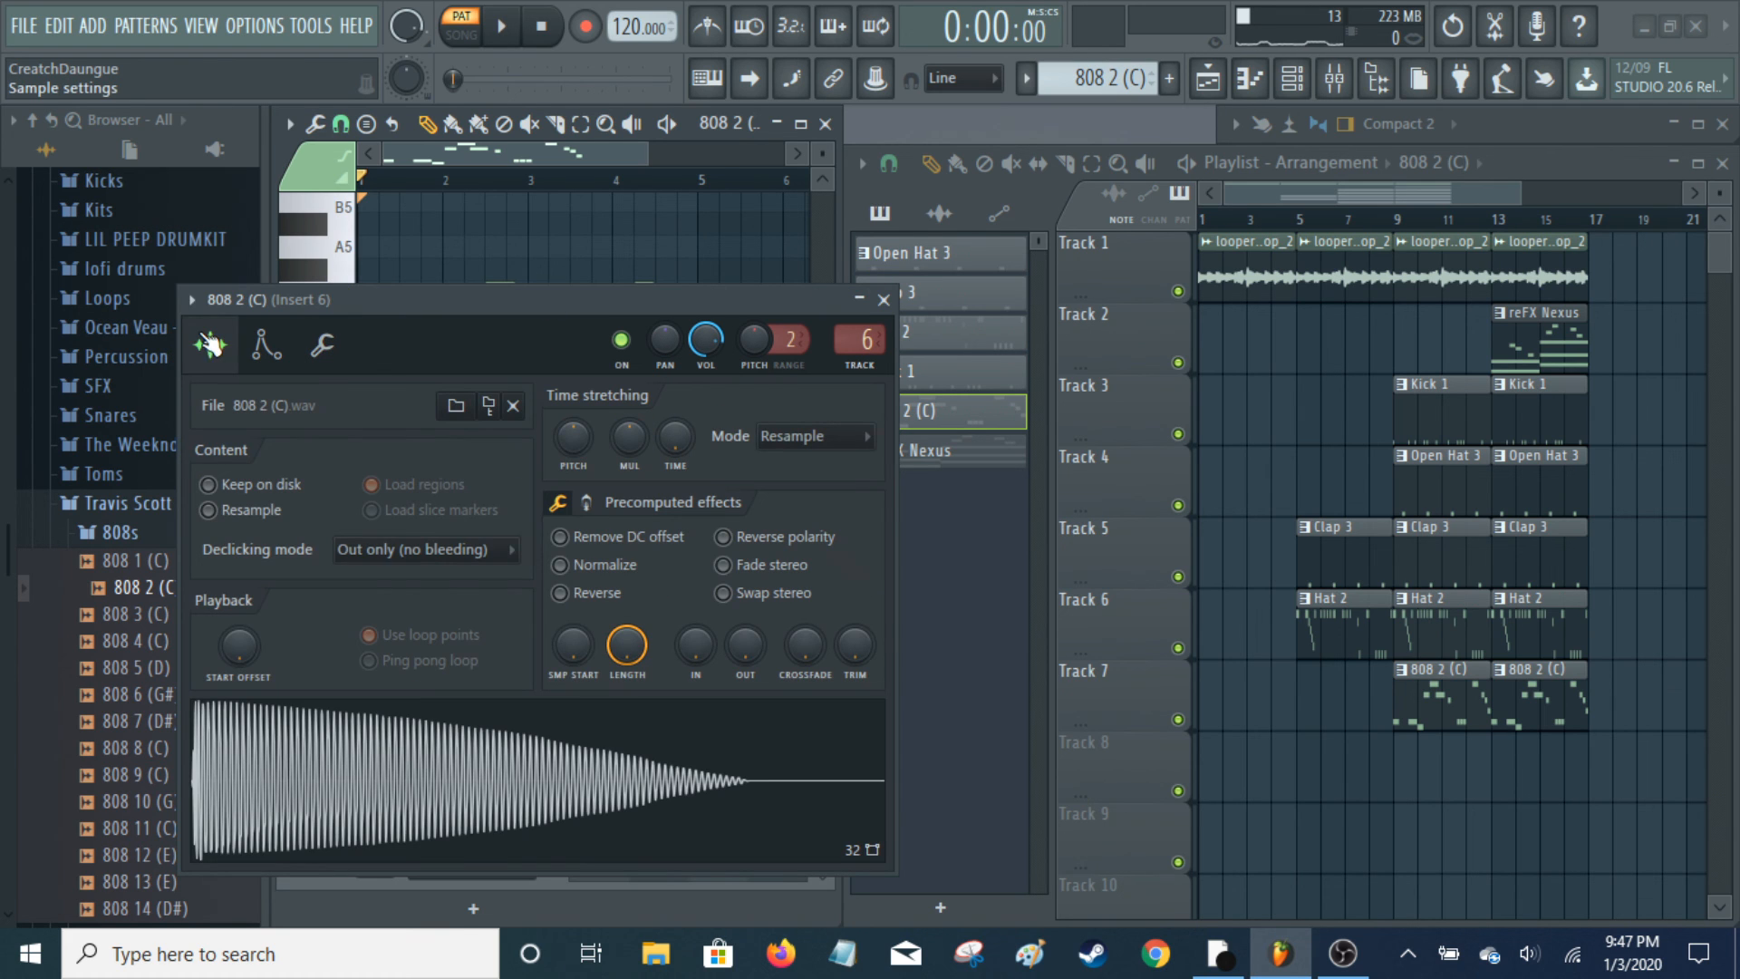
{"action": "left_click", "coordinate": [884, 300]}
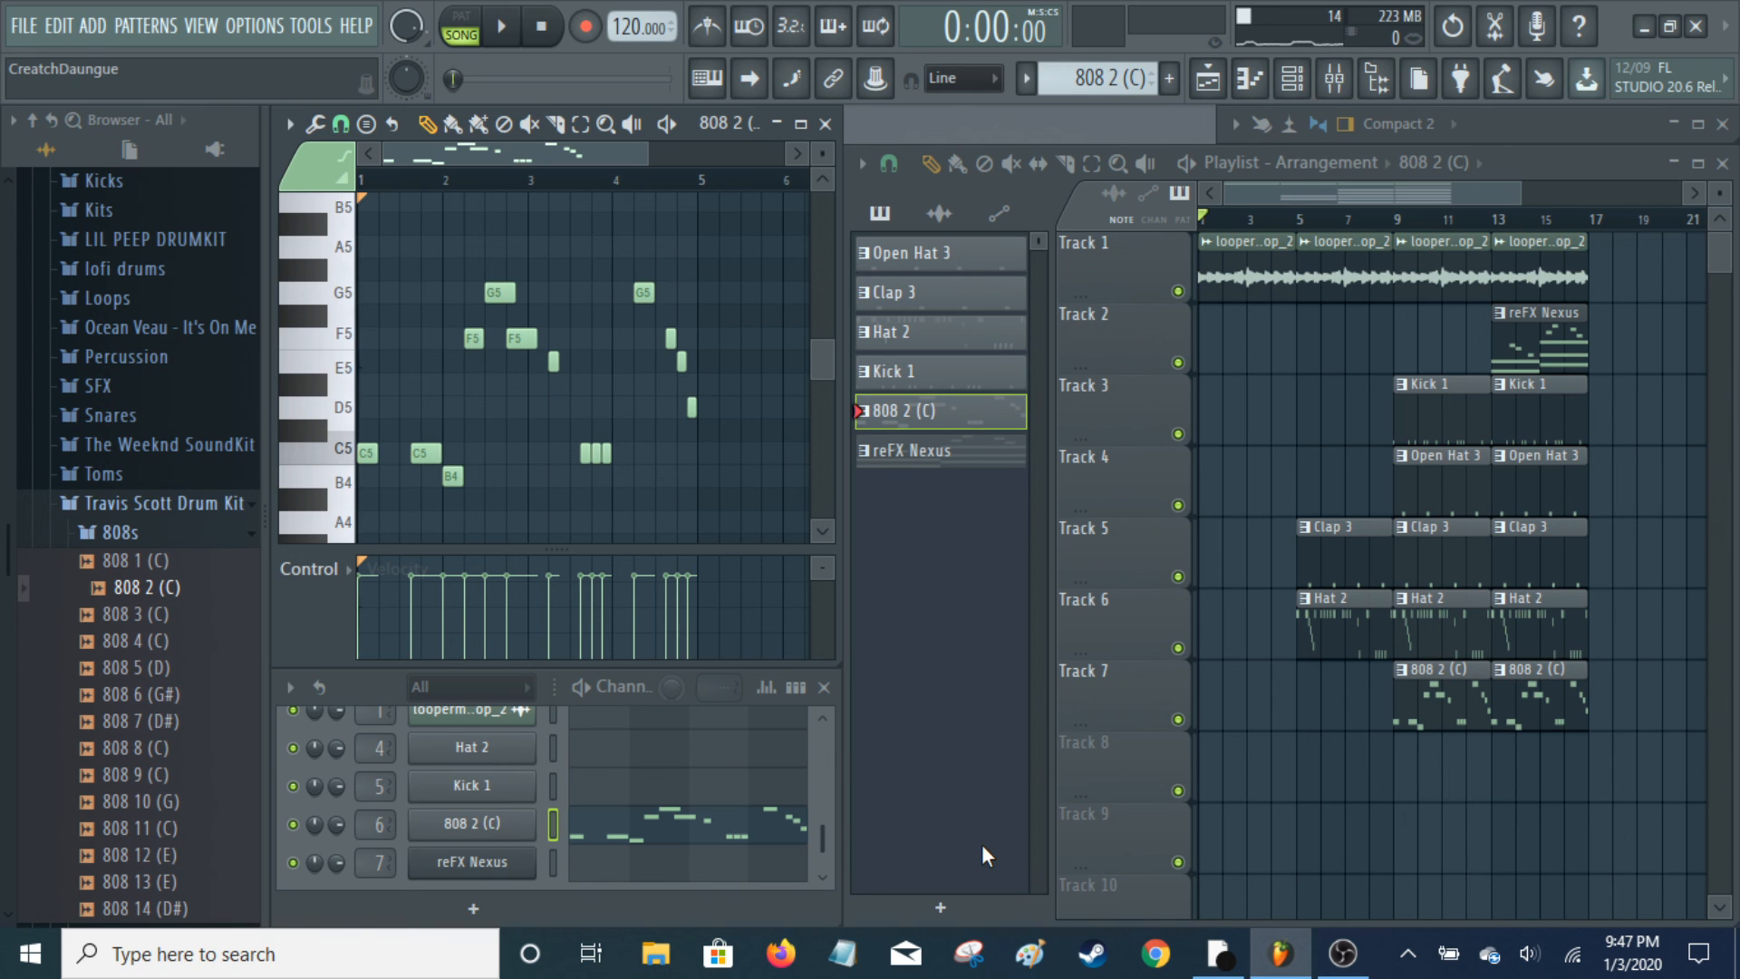
Play the whole playlist arrangement from the beginning in song mode
{"action": "key", "text": "space"}
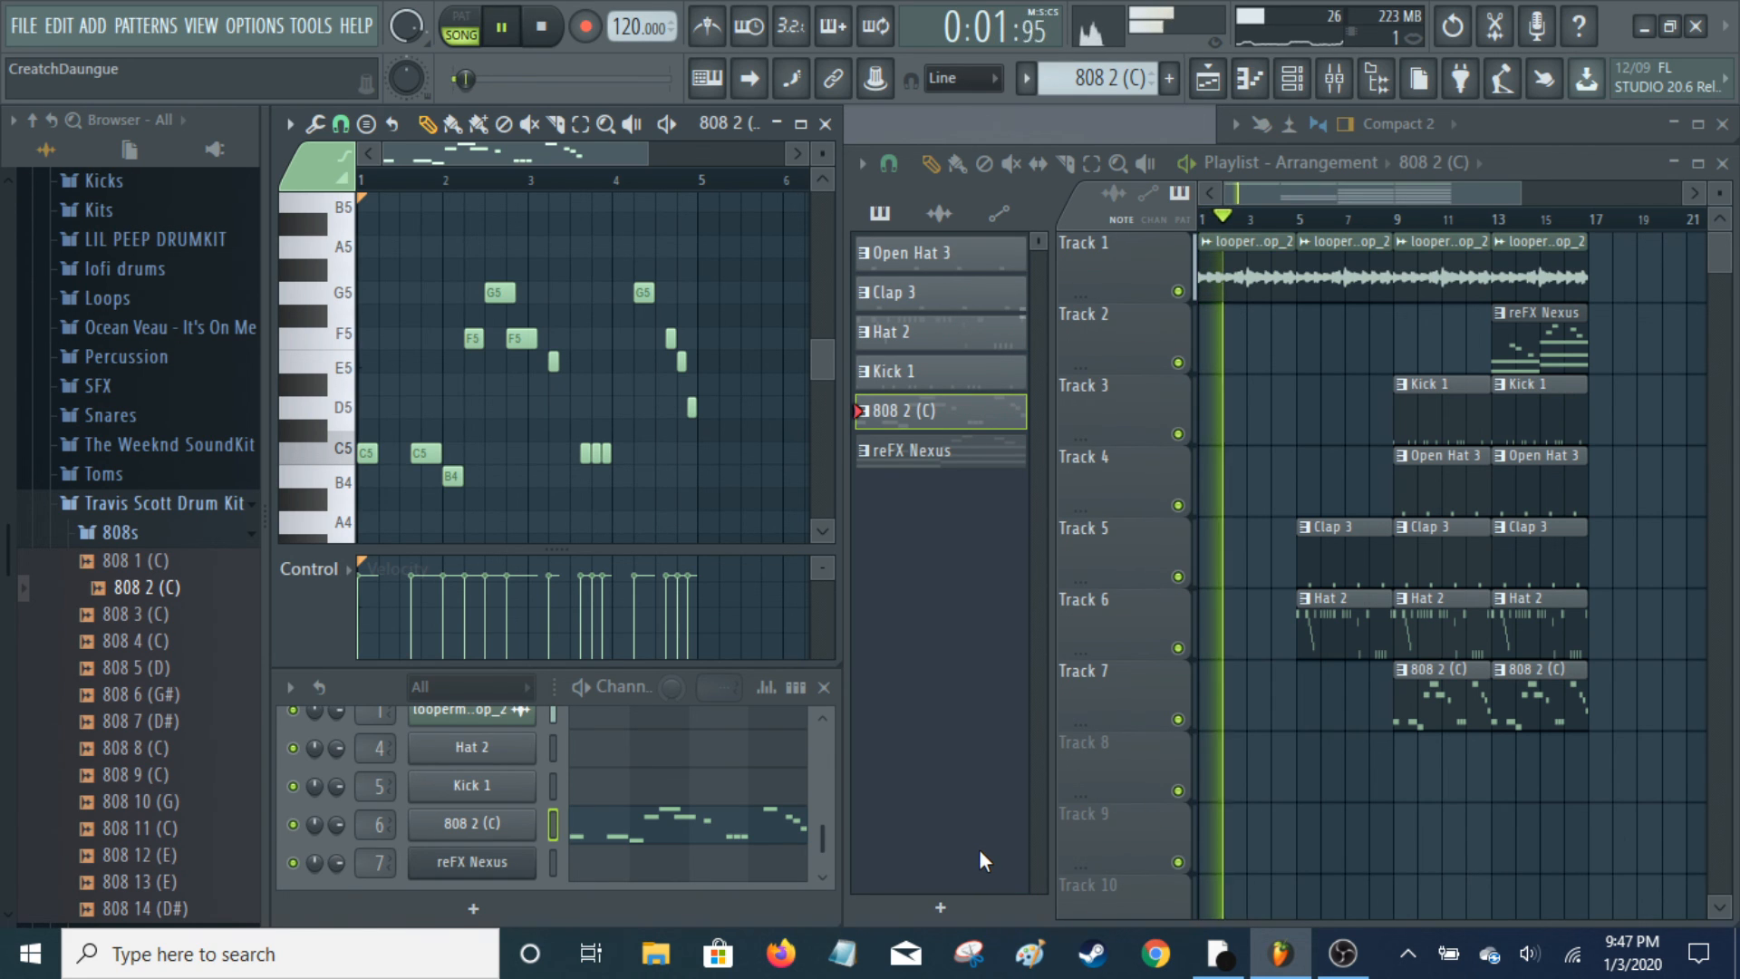